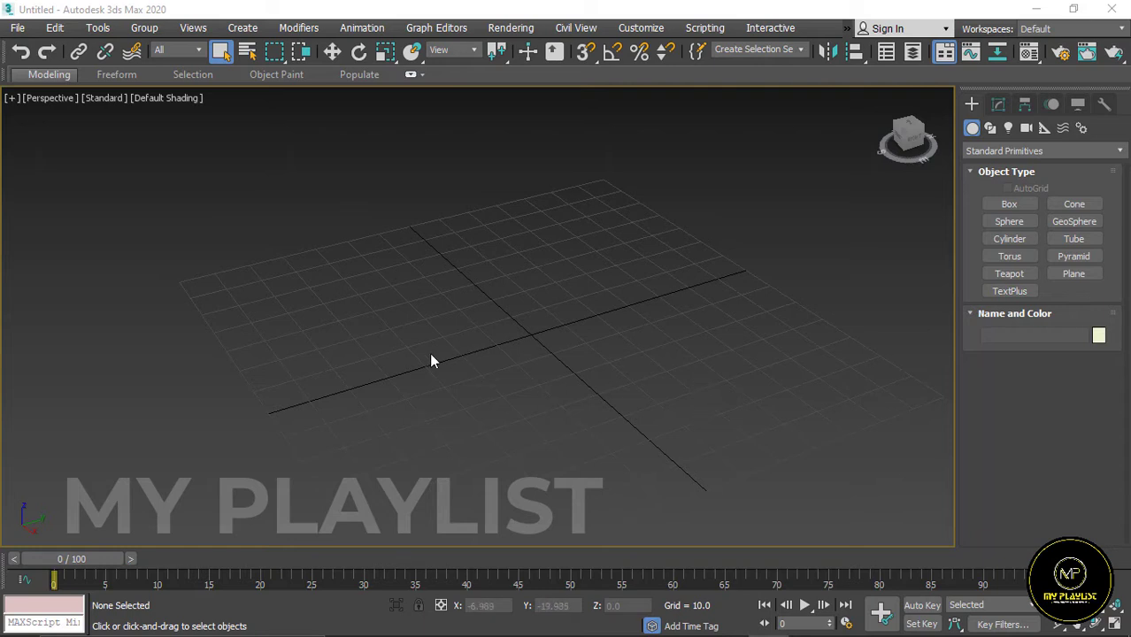
Draw a flat box about 66 × 40 × 9 and show it with Edged Faces shading.
left_click(1009, 204)
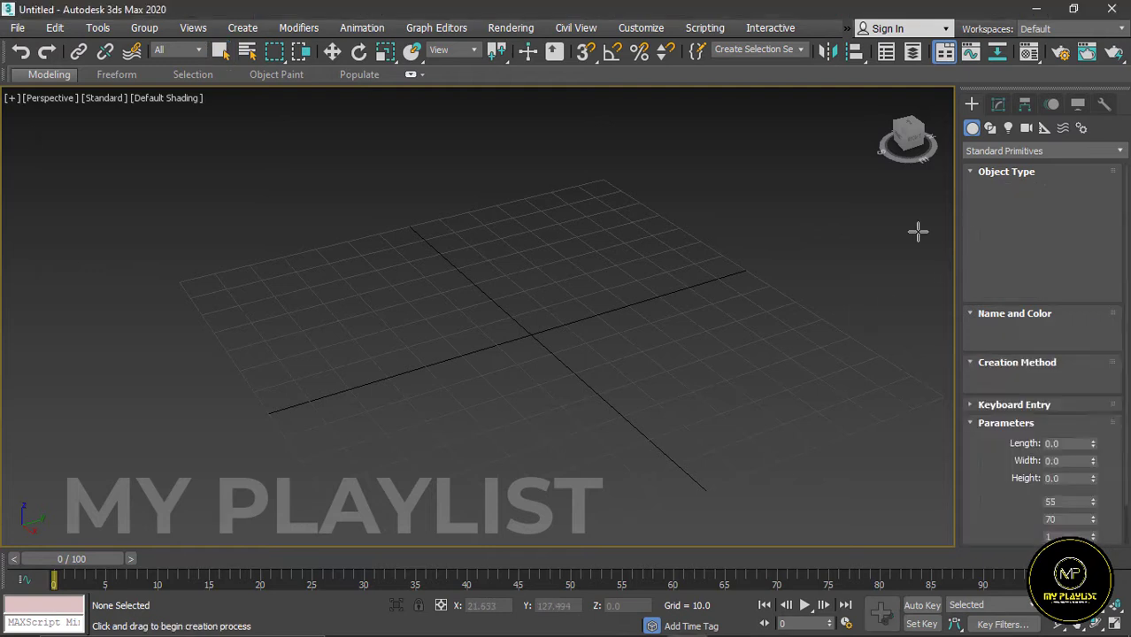
mouse_move(412, 345)
left_mouse_down()
mouse_move(470, 407)
mouse_move(726, 351)
left_mouse_up()
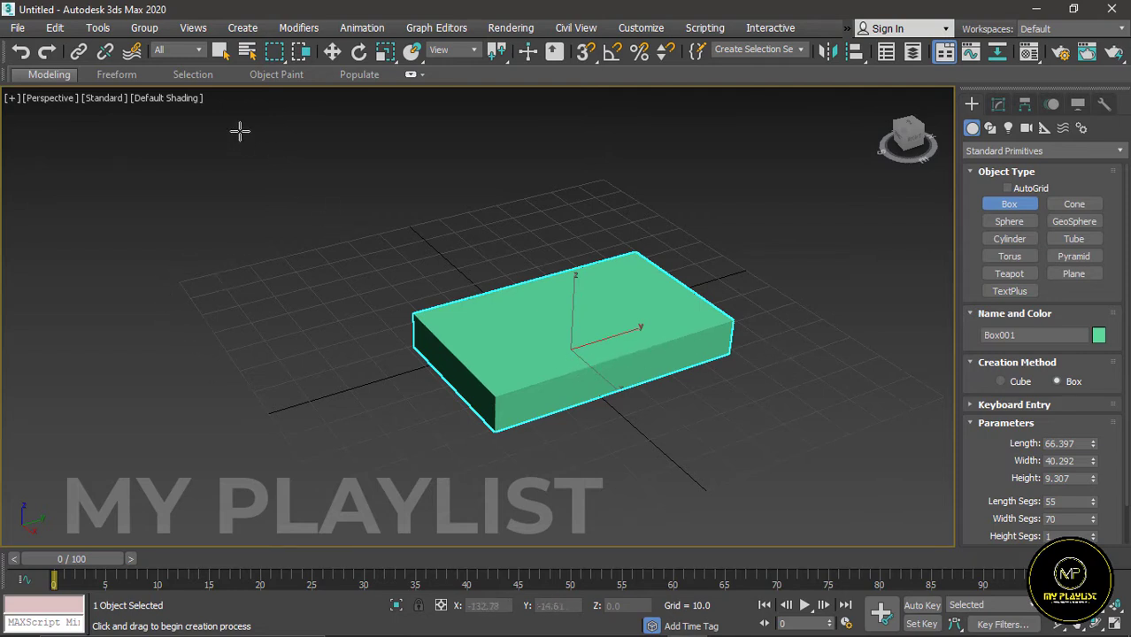
left_click(170, 100)
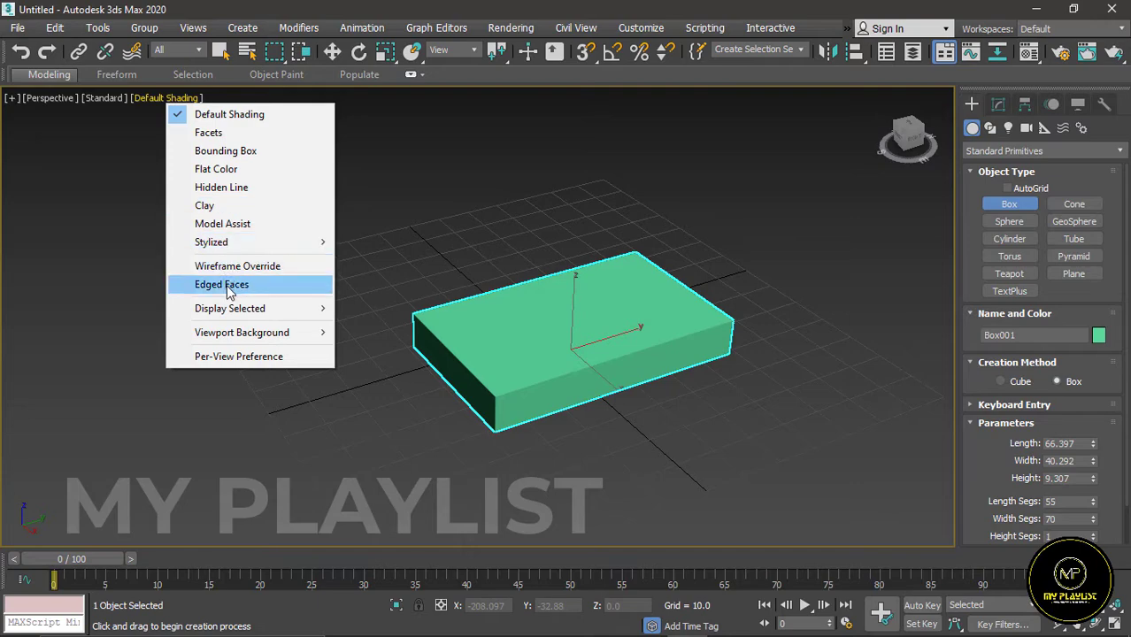
left_click(228, 288)
Set the box's Length Segs and Width Segs to 2.
left_click(998, 105)
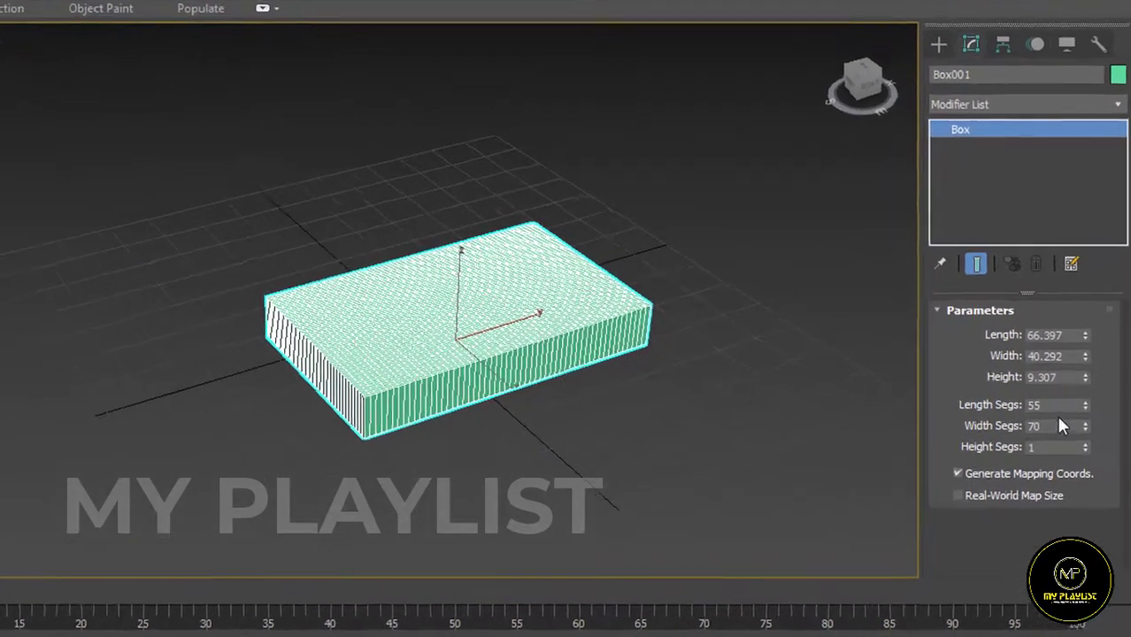
right_click(1078, 407)
right_click(1078, 430)
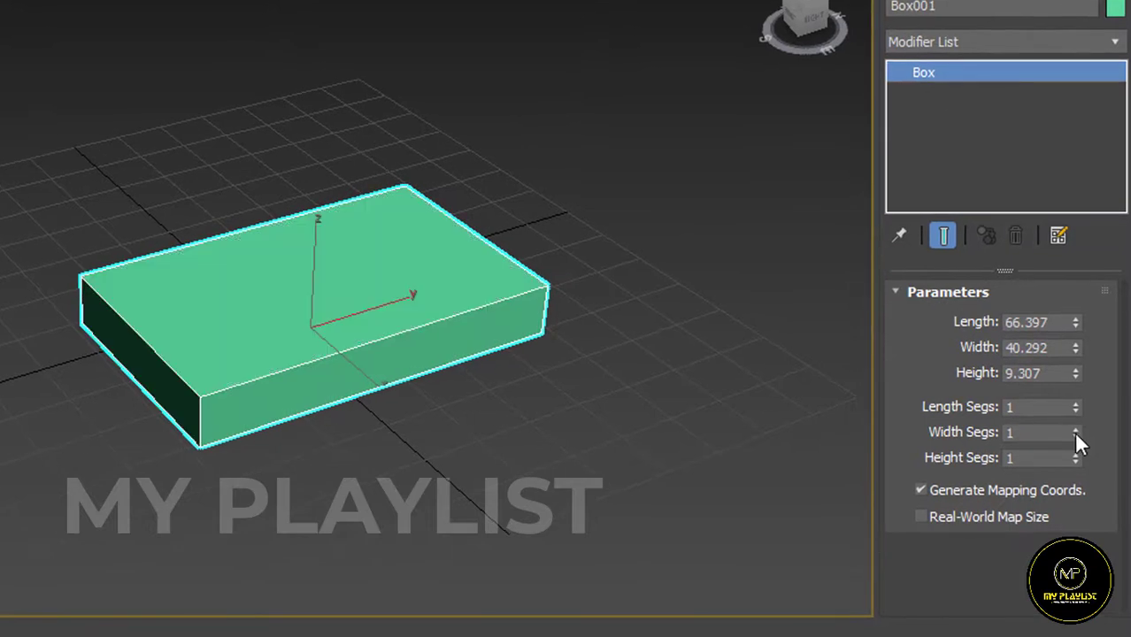
left_click(1076, 403)
left_click(1076, 428)
scroll(149, 374, "up", 2)
scroll(168, 367, "down", 3)
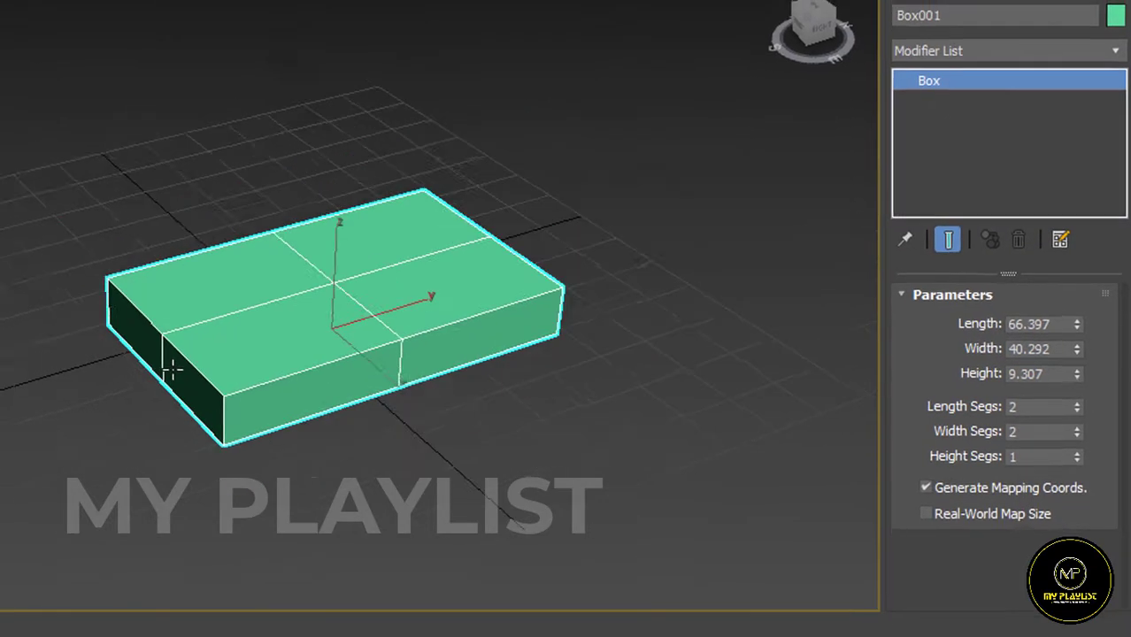
scroll(538, 404, "up", 3)
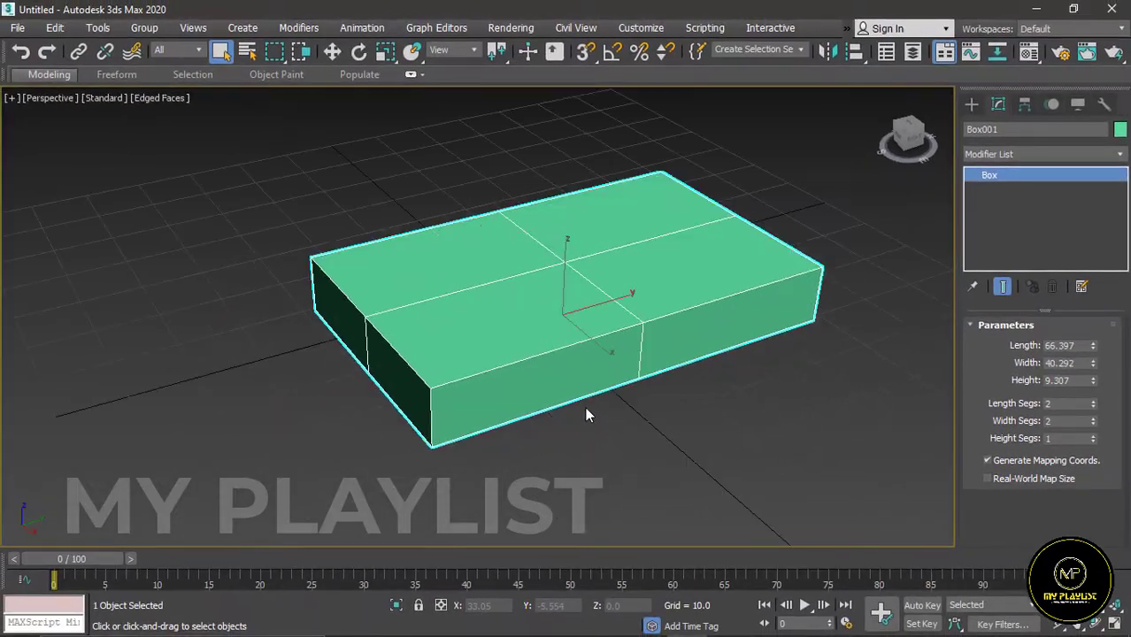
Convert the box to an Editable Poly and switch the viewport to Top view.
right_click(537, 298)
mouse_move(567, 477)
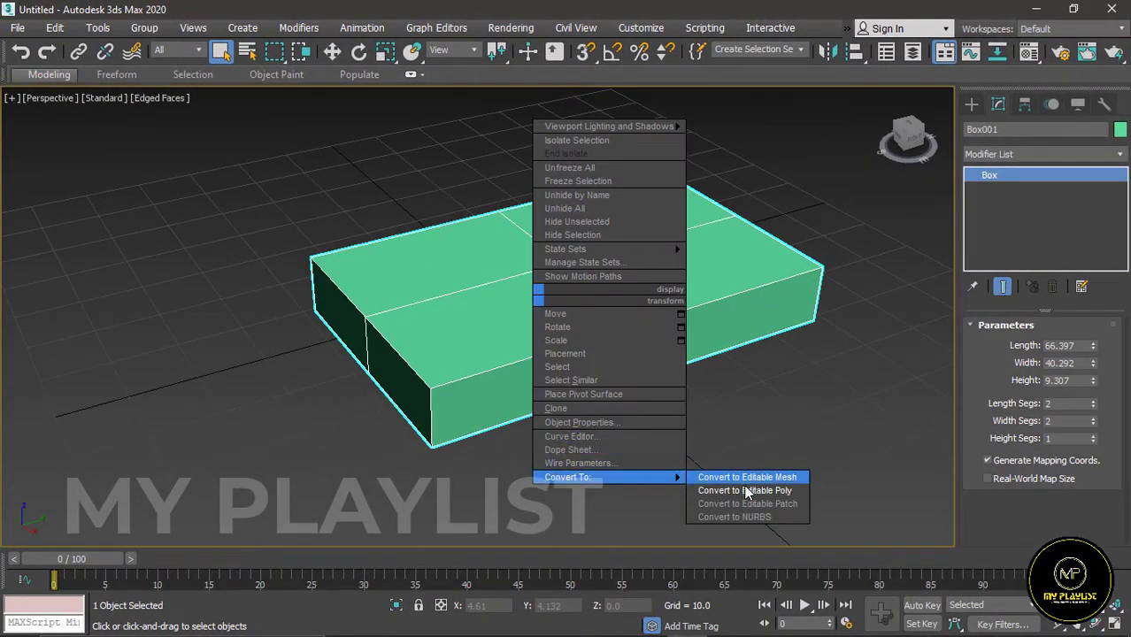
left_click(741, 491)
left_click(49, 102)
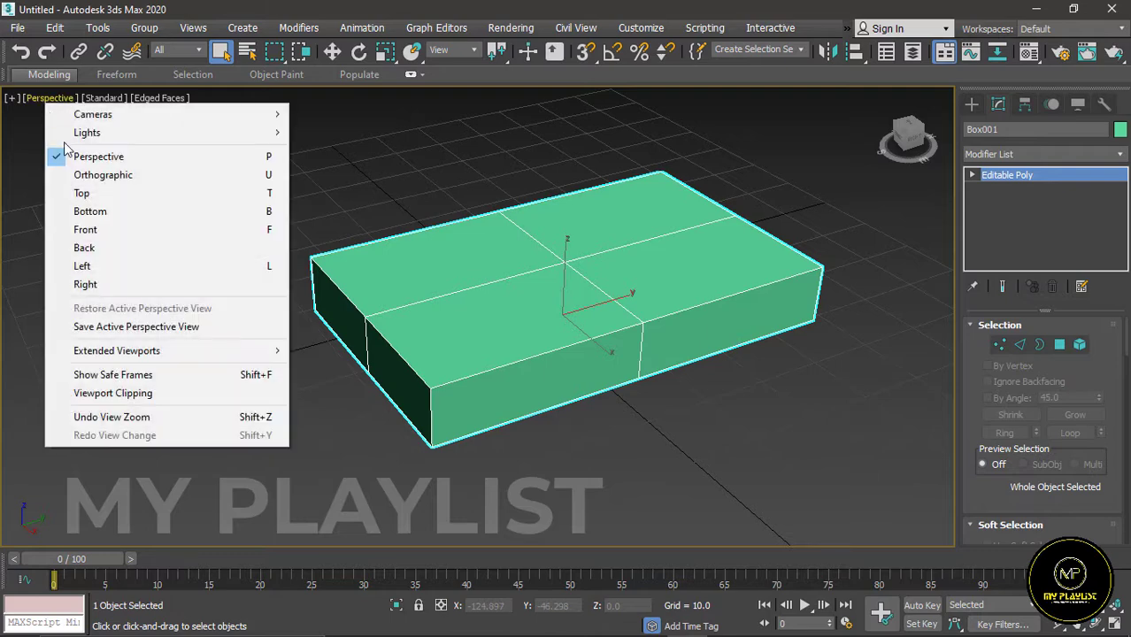
left_click(103, 191)
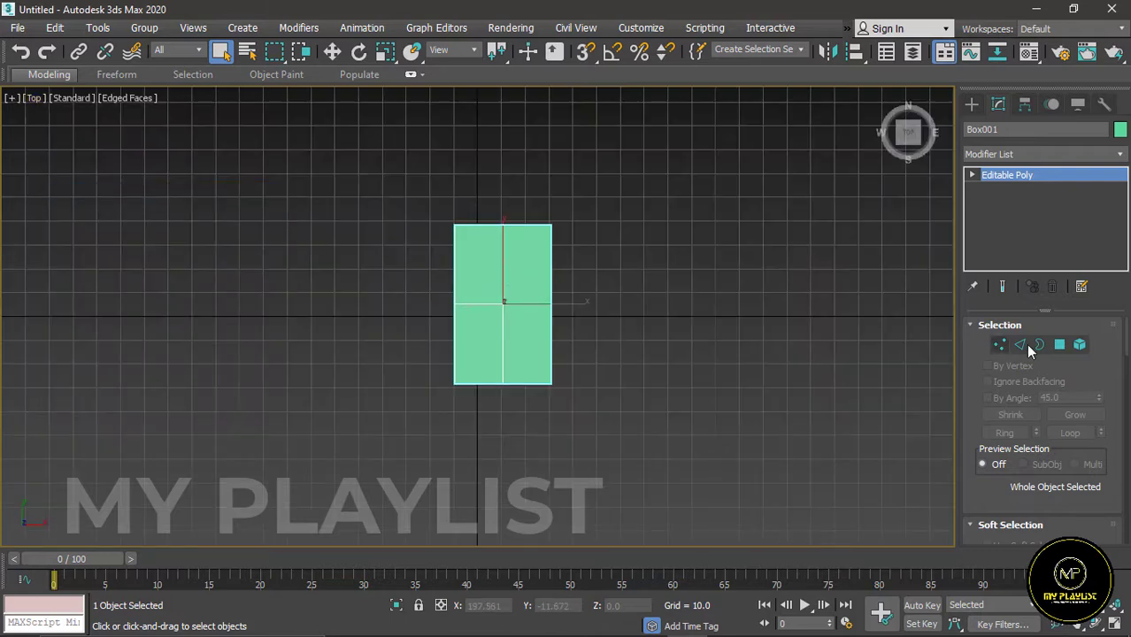
In Vertex mode, box-select all four corners' vertices, then return to the Home view.
left_click(999, 344)
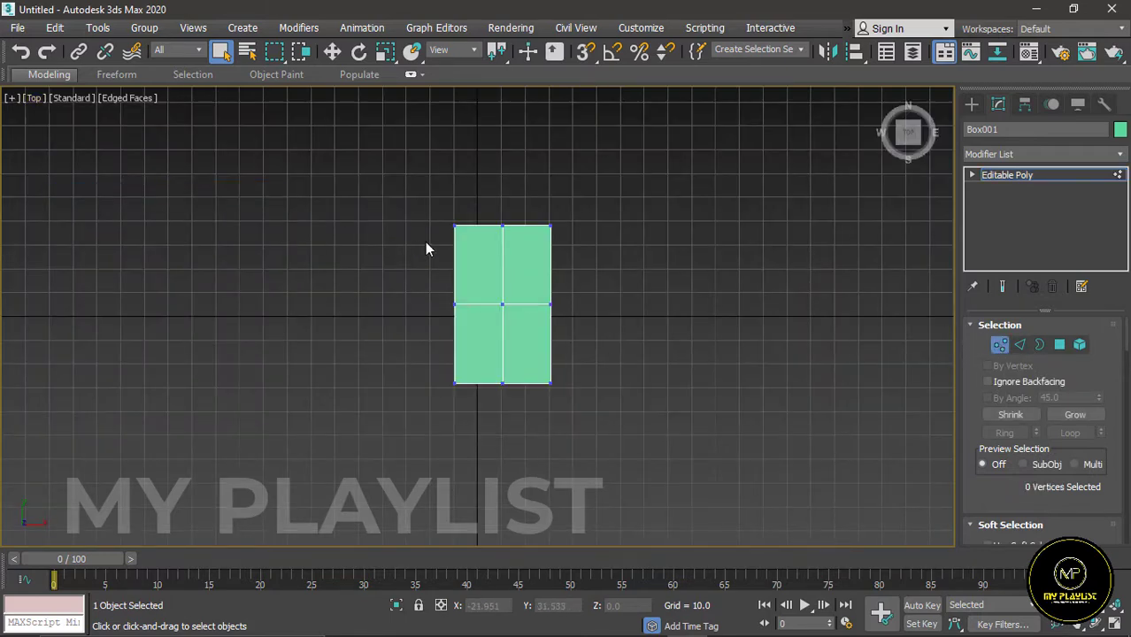
scroll(425, 248, "up", 2)
left_click_drag(432, 182, 495, 263)
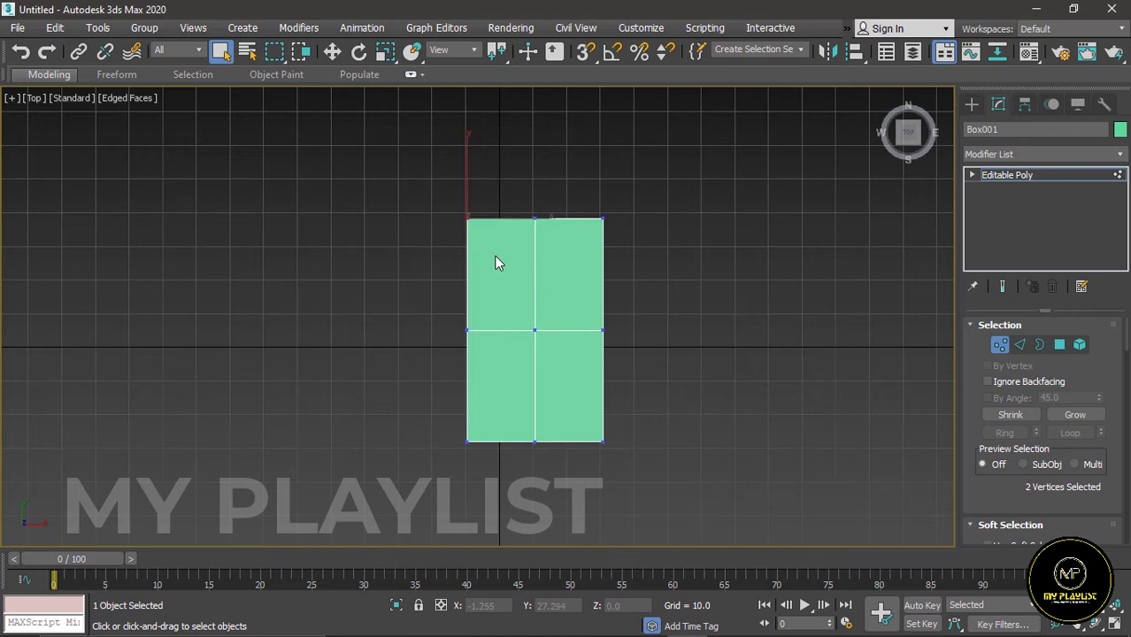
left_click_drag(584, 189, 633, 265, "ctrl")
left_click_drag(584, 424, 586, 427, "ctrl")
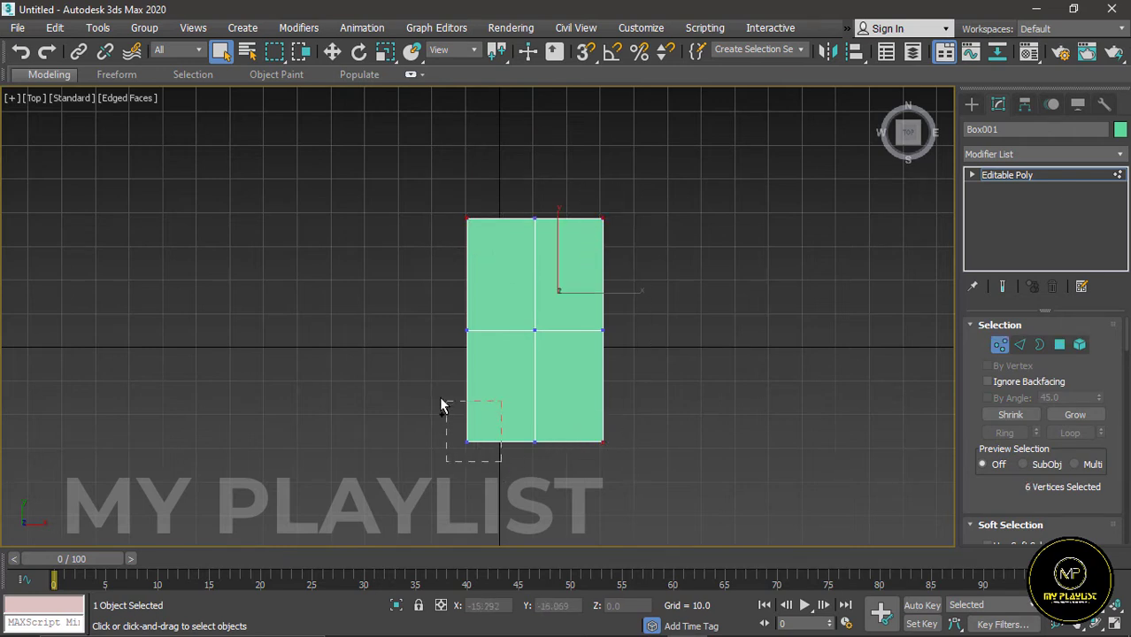
left_click_drag(442, 405, 442, 404, "ctrl")
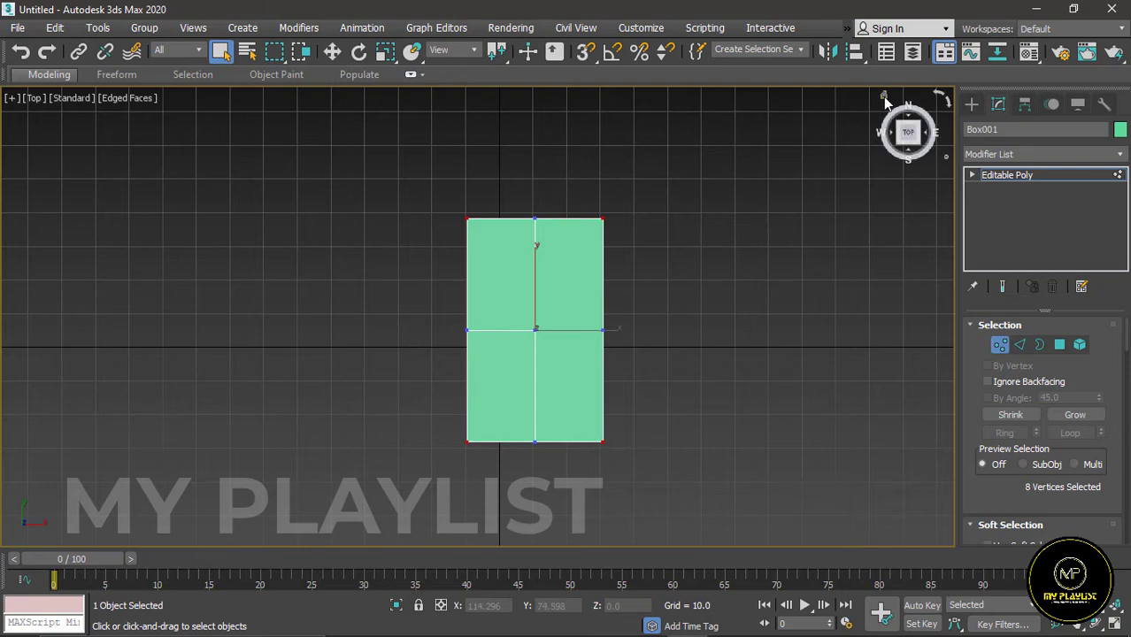
left_click(880, 111)
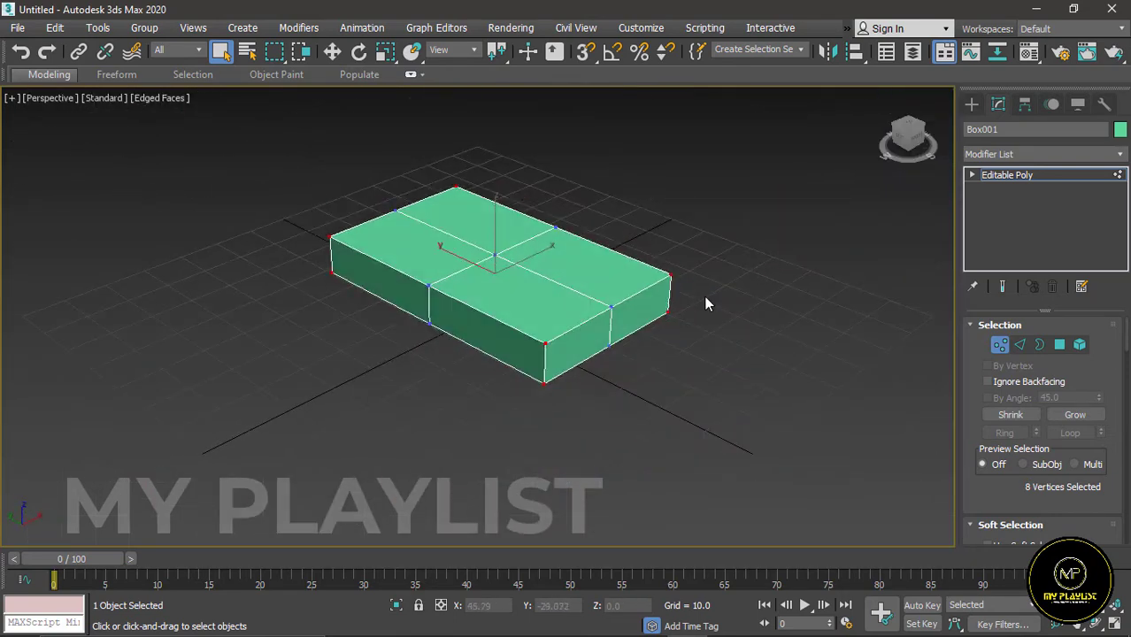
Uniformly scale the corner vertices outward into a four-pointed star, then deselect them.
left_click(385, 51)
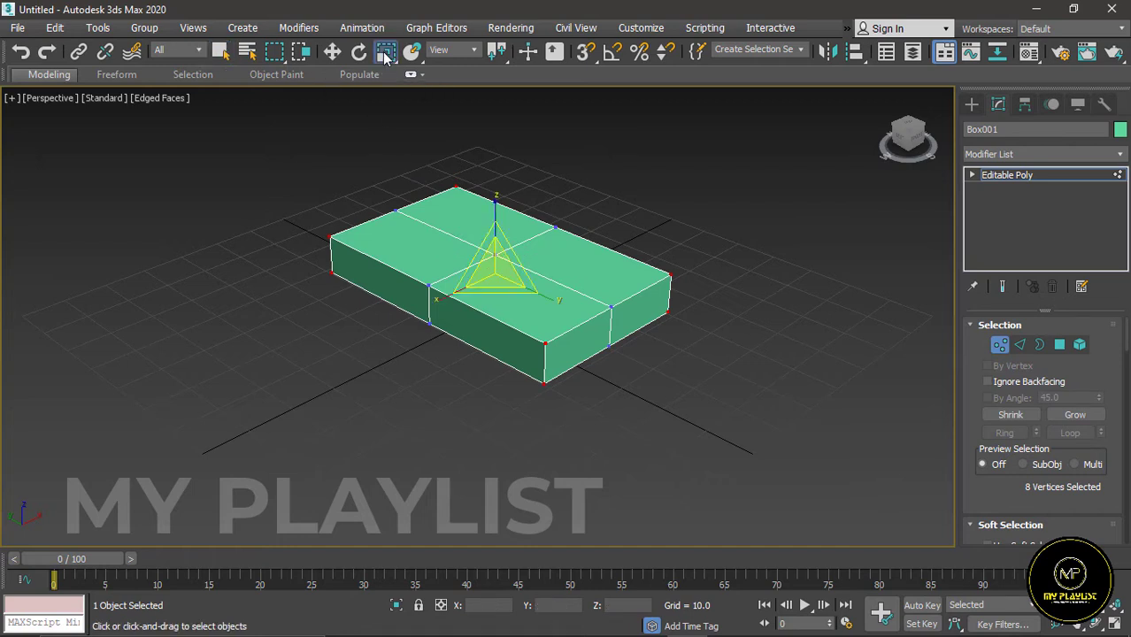
left_click_drag(497, 250, 512, 229)
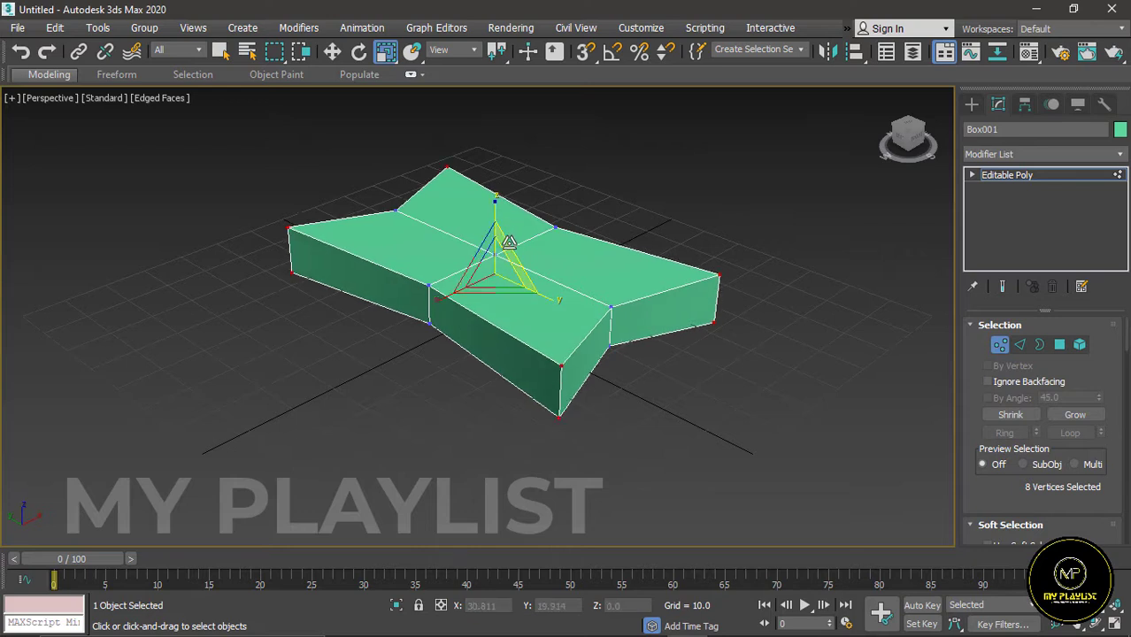
left_click_drag(513, 239, 457, 265)
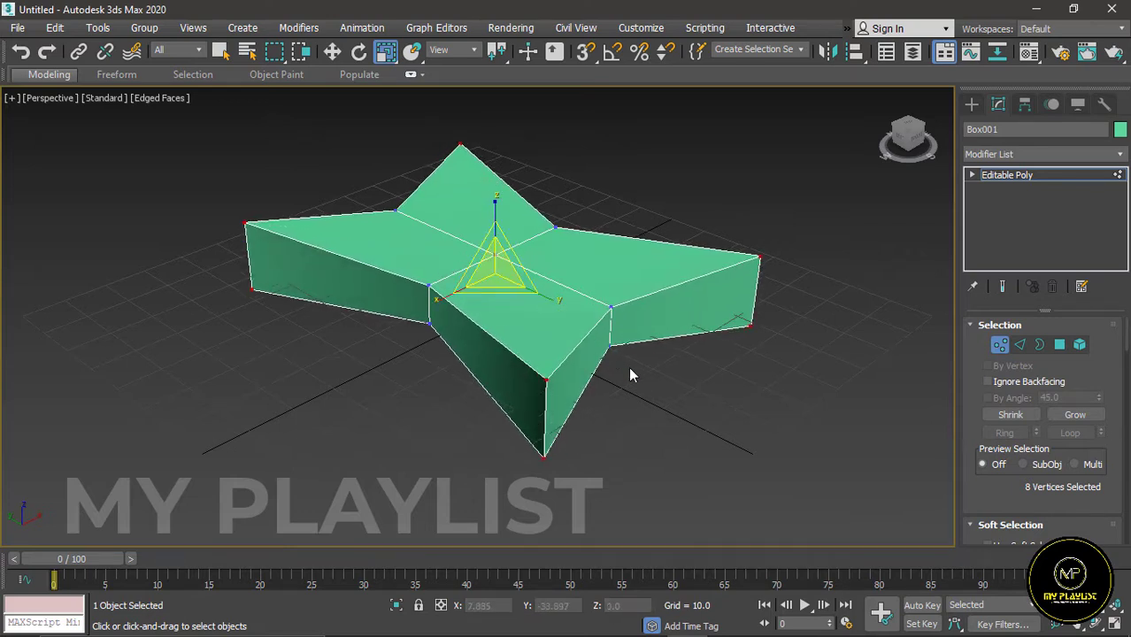
scroll(631, 375, "down", 5)
scroll(562, 324, "up", 3)
scroll(562, 324, "up", 2)
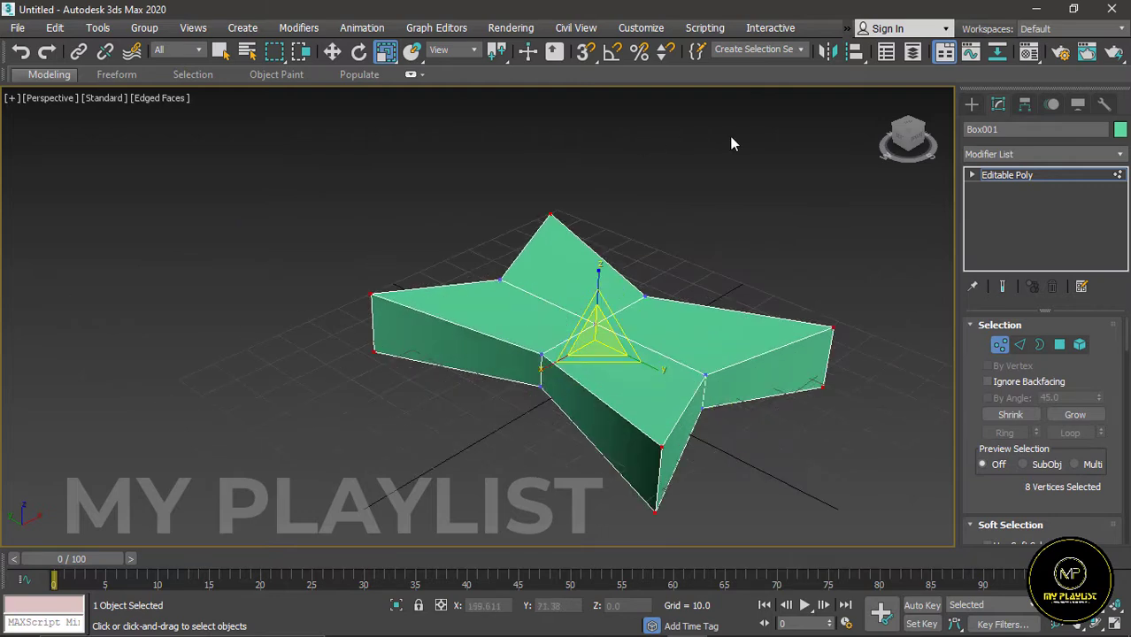
left_click(613, 151)
scroll(407, 257, "down", 2)
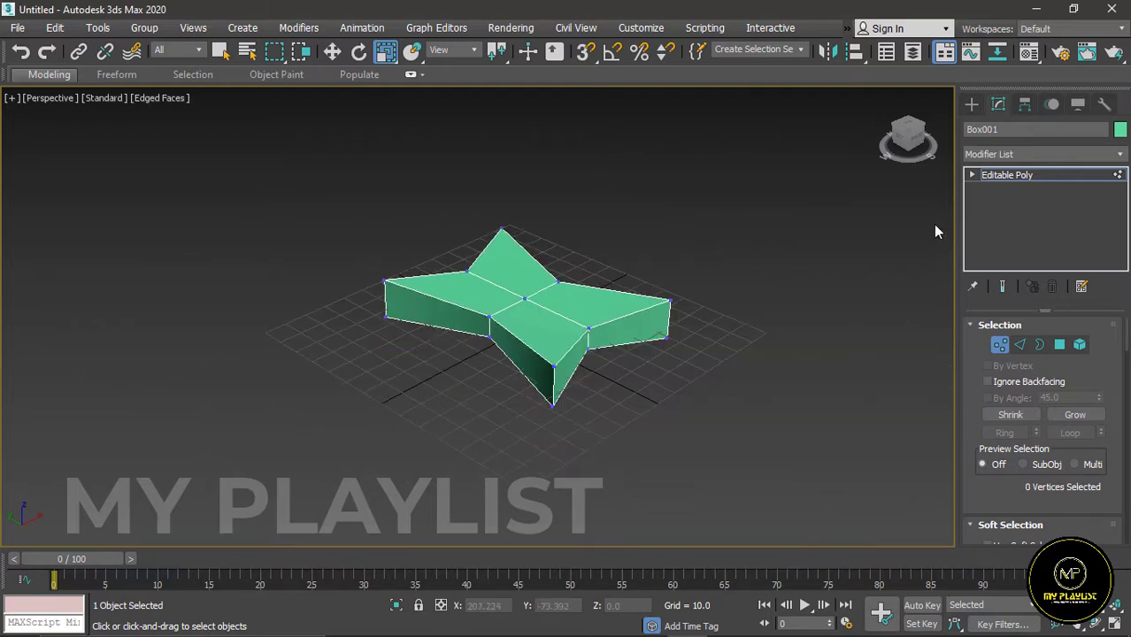
left_click(1122, 157)
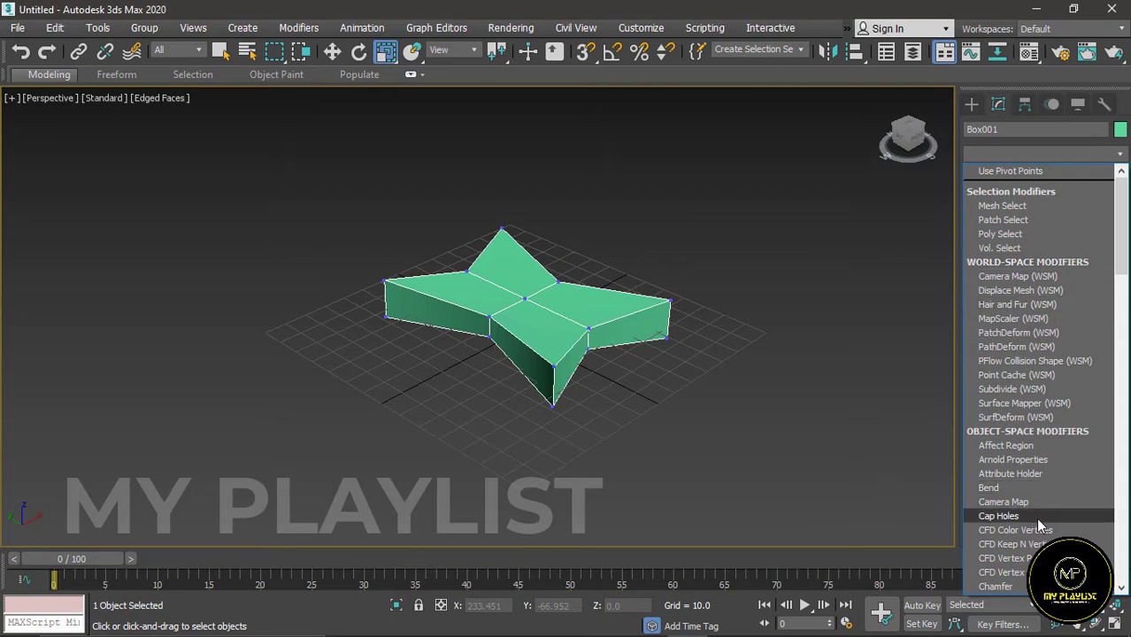
Add a TurboSmooth modifier at 1 iteration to round the star.
key("b")
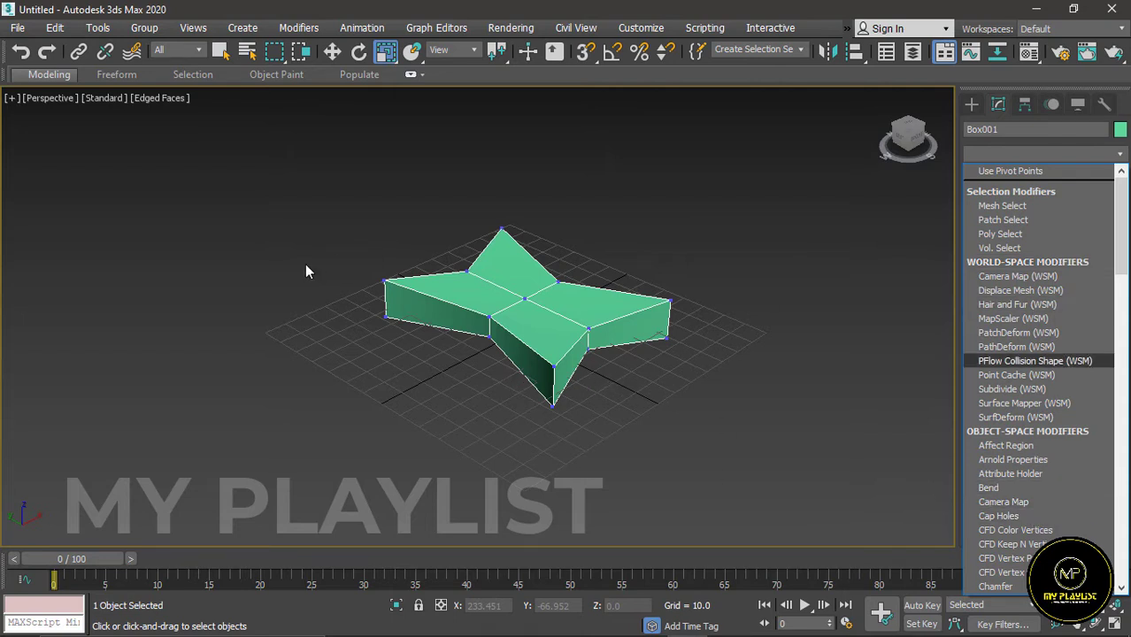
left_click(556, 233)
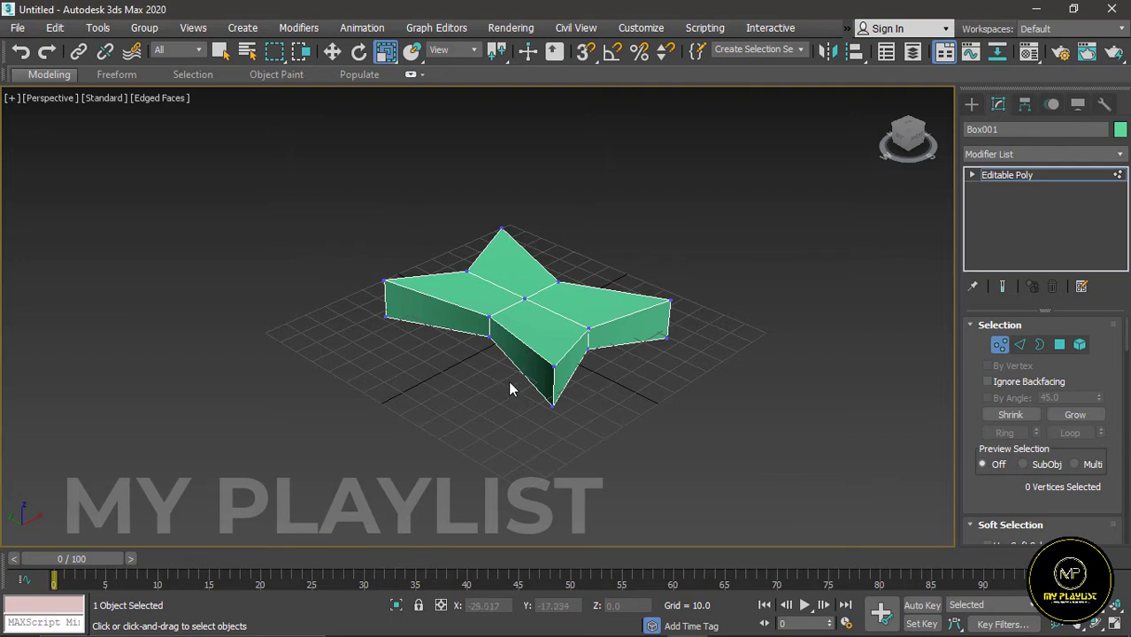
scroll(558, 378, "up", 5)
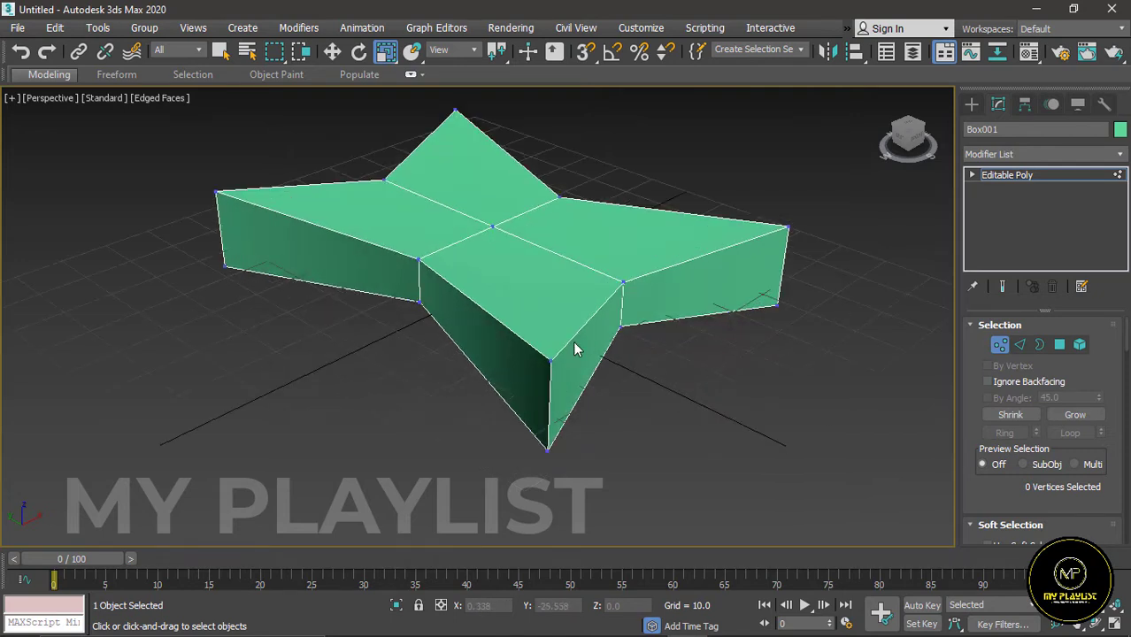
scroll(572, 350, "down", 6)
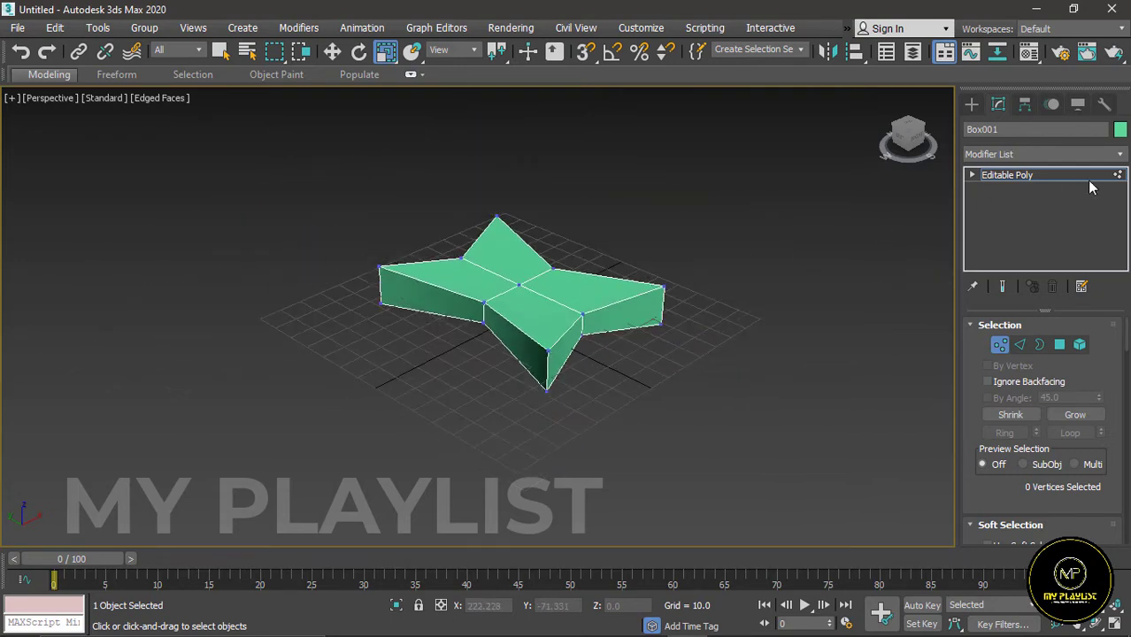
left_click(1119, 154)
scroll(1004, 509, "down", 3)
scroll(1005, 509, "down", 3)
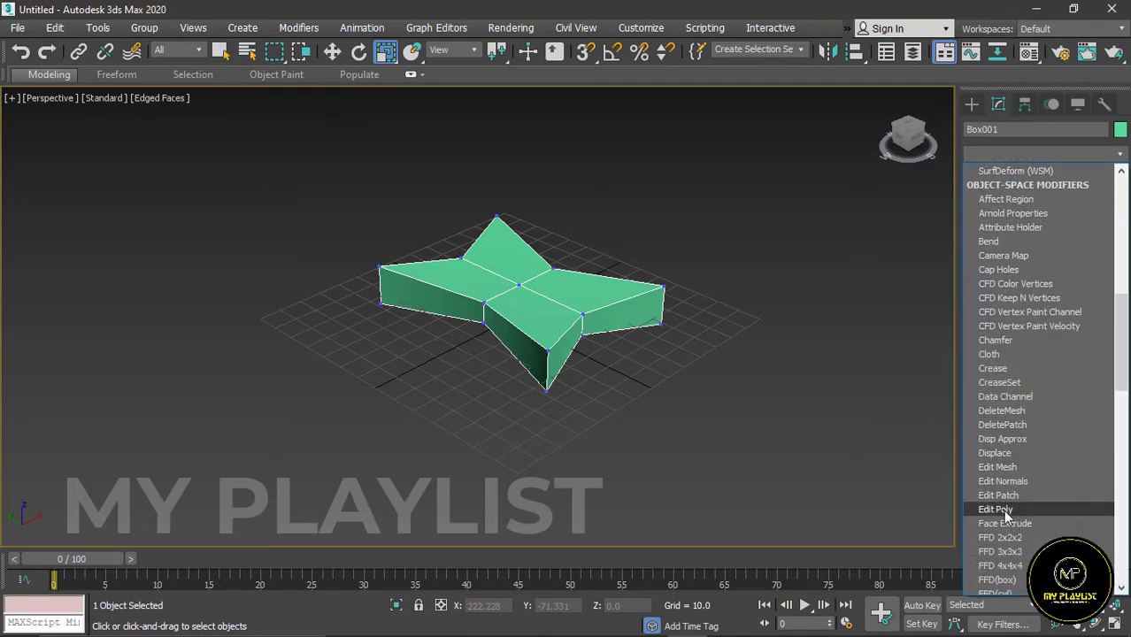
scroll(1005, 512, "down", 5)
scroll(1005, 496, "up", 2)
scroll(1000, 407, "up", 1)
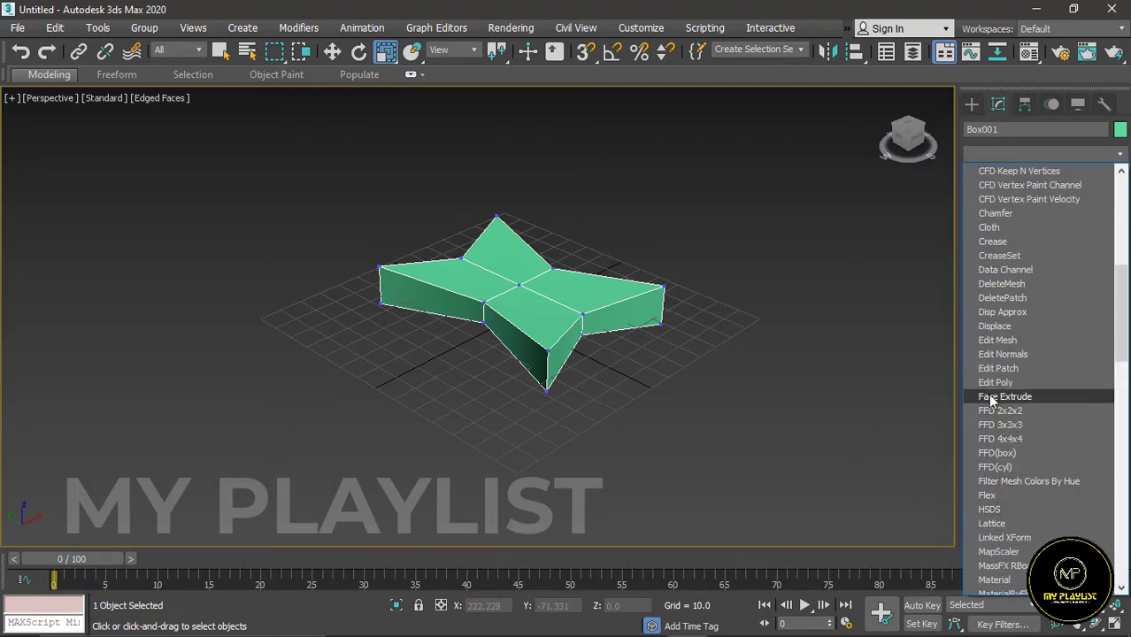
scroll(1019, 490, "down", 3)
scroll(1020, 495, "down", 4)
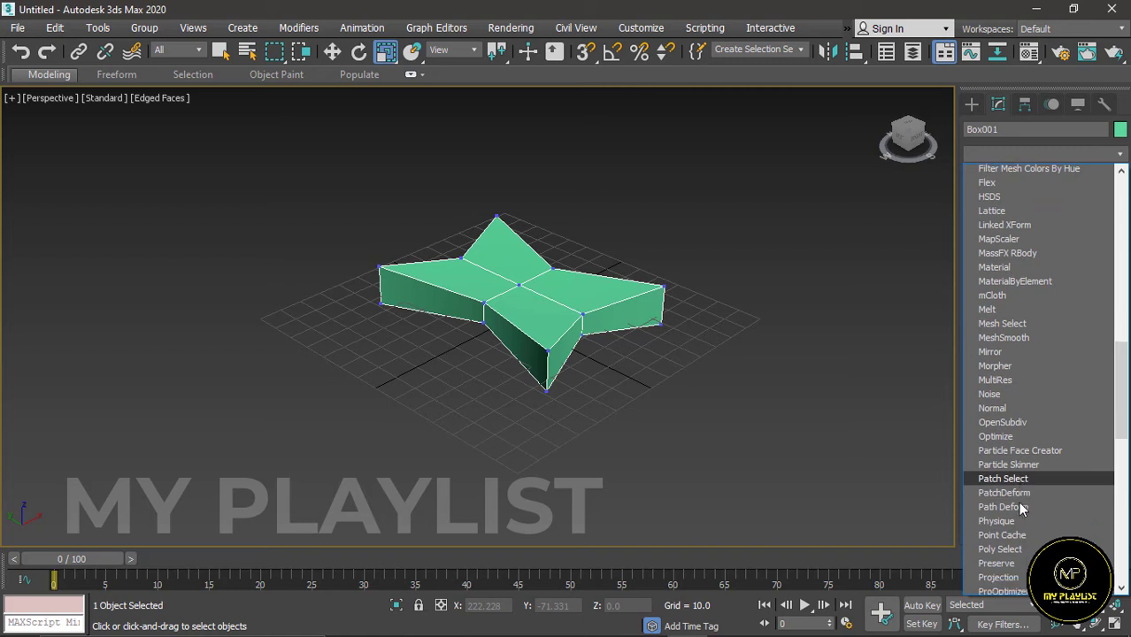
scroll(1022, 509, "down", 4)
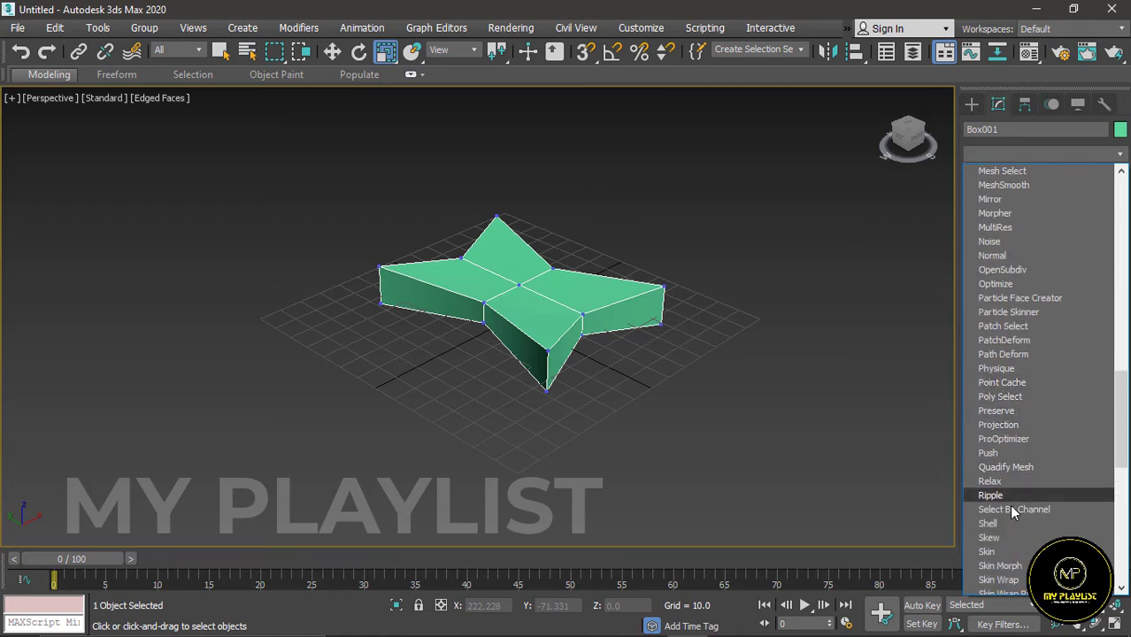
scroll(1011, 508, "down", 3)
scroll(1009, 507, "down", 2)
scroll(1009, 507, "down", 4)
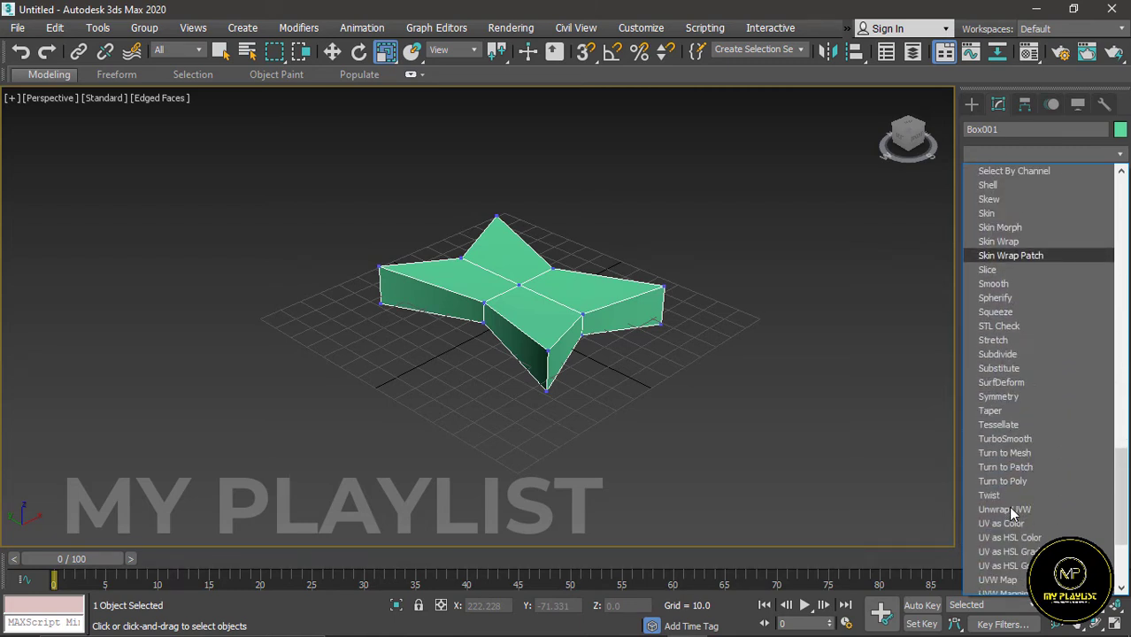
left_click(1005, 439)
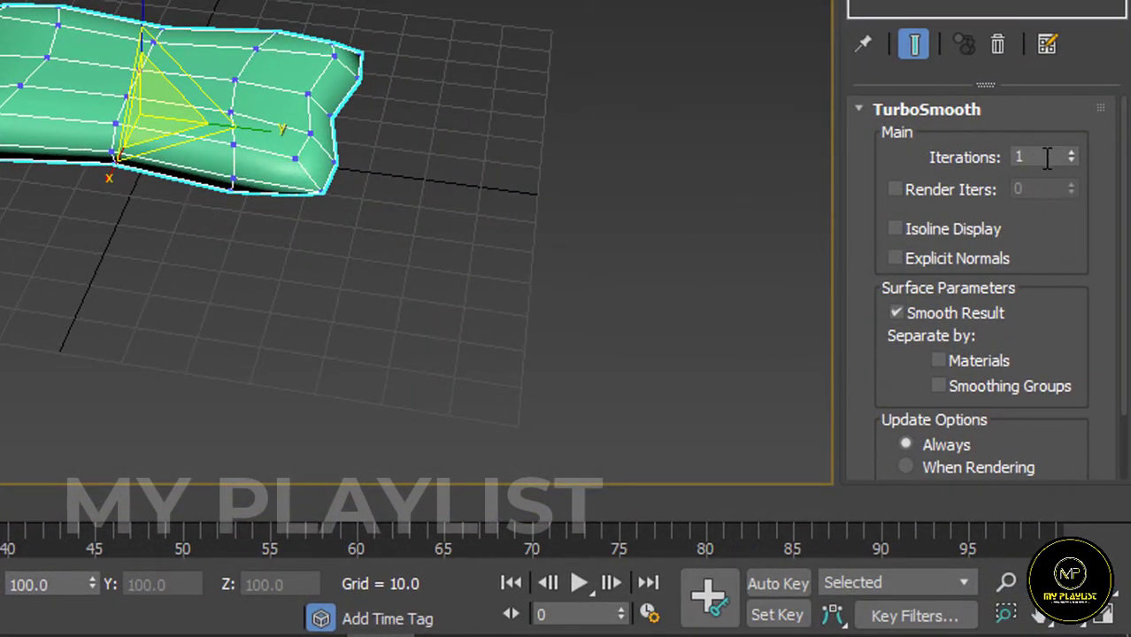
Set TurboSmooth Iterations to 2, stretch the pillow along Z, and turn off Edged Faces.
left_click(1072, 153)
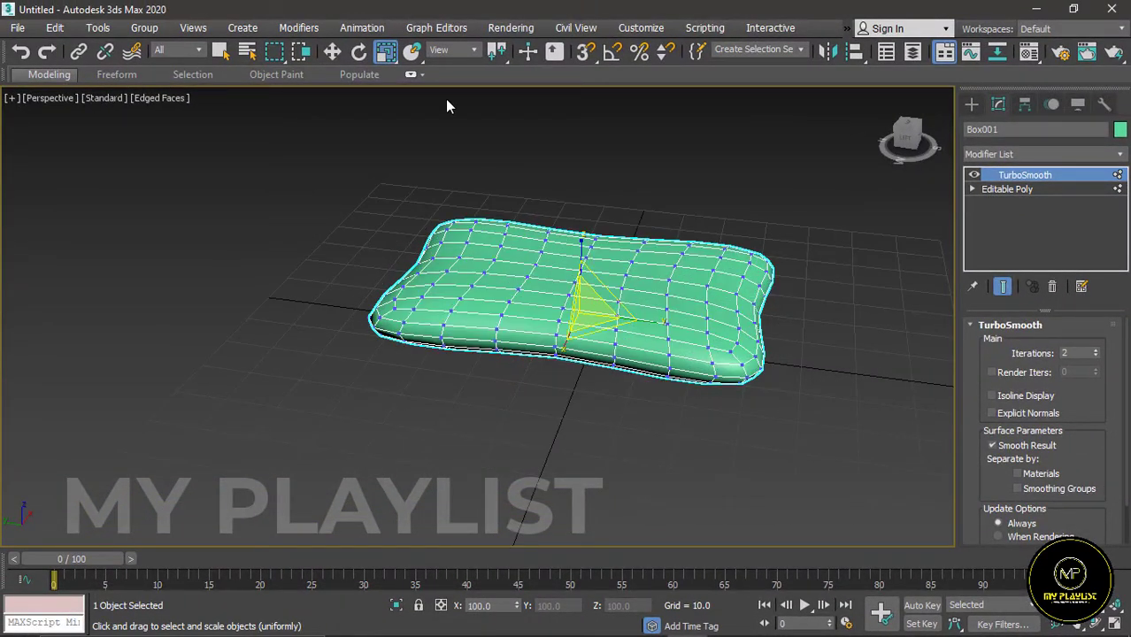
left_click_drag(579, 240, 567, 225)
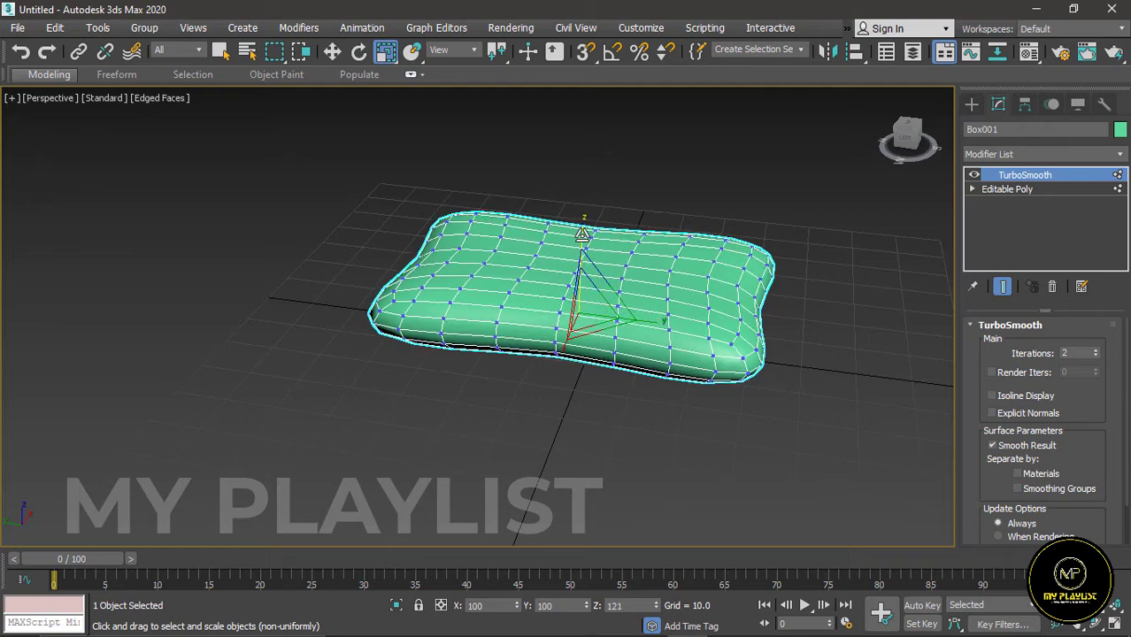
left_click(177, 98)
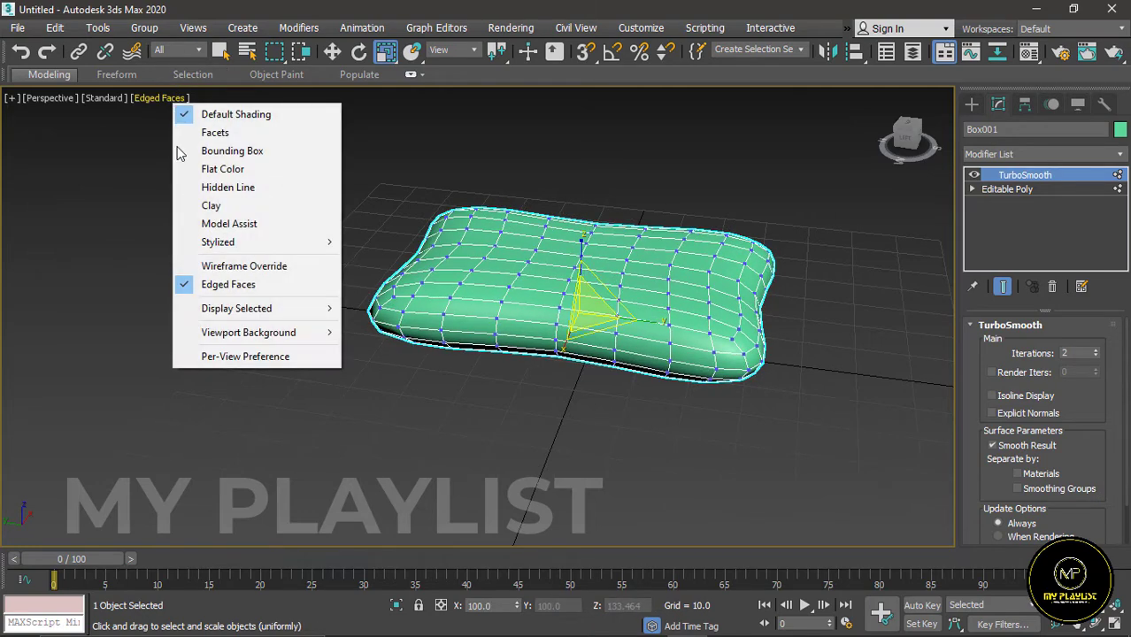
left_click(210, 284)
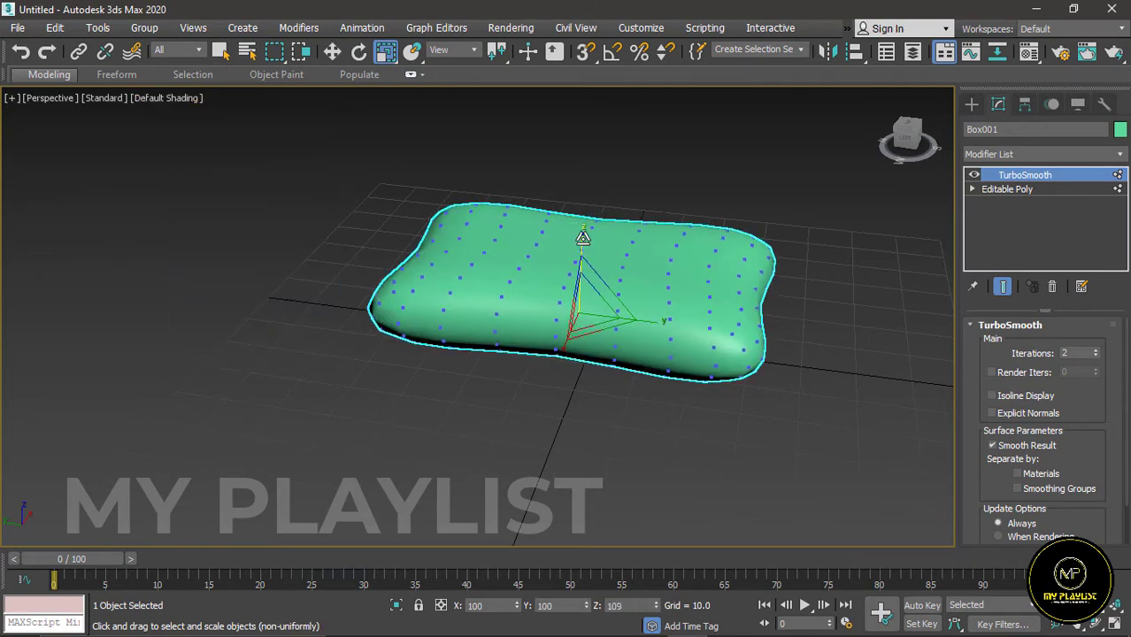
Scale the pillow taller along Z, then orbit around it and reselect it.
left_click_drag(579, 245, 566, 329)
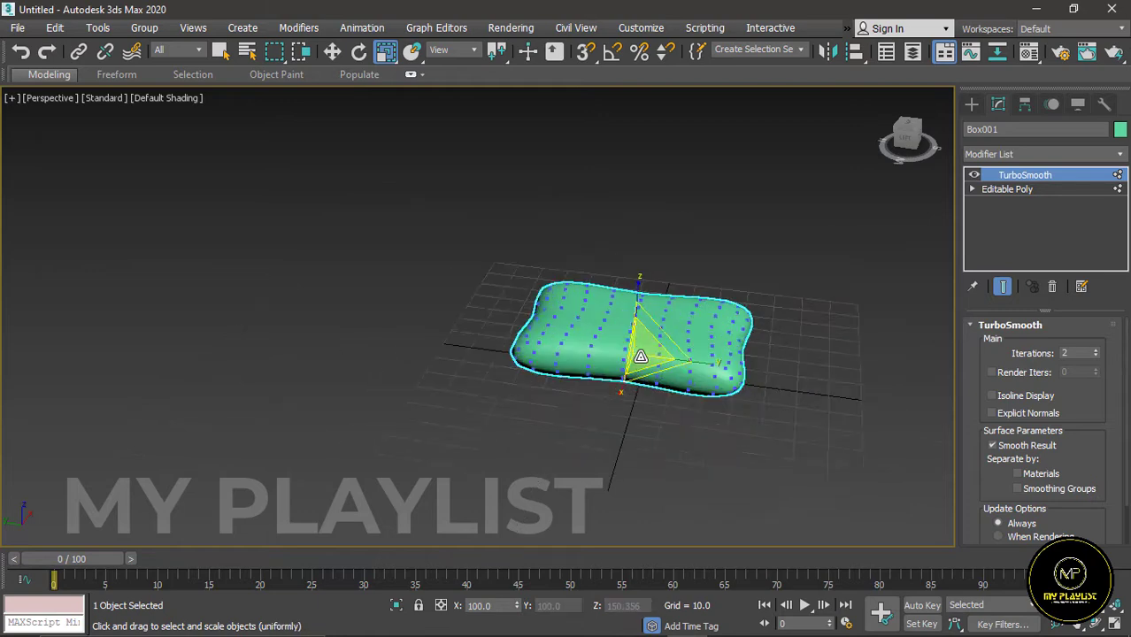
middle_click_drag(567, 329, 638, 286)
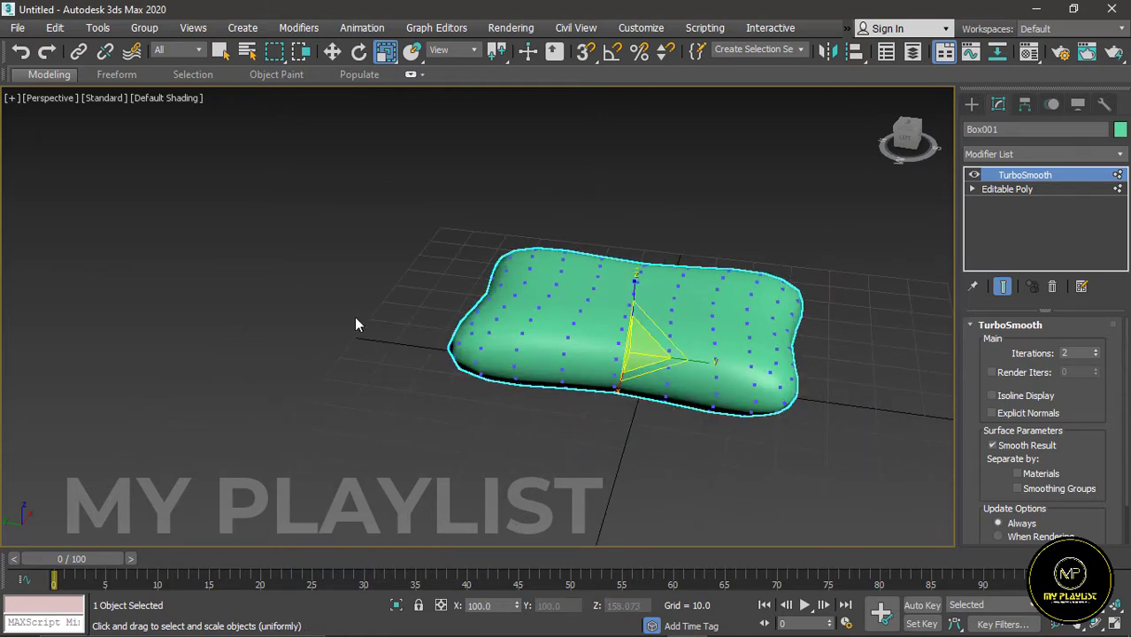
scroll(354, 316, "down", 5)
scroll(440, 322, "up", 5)
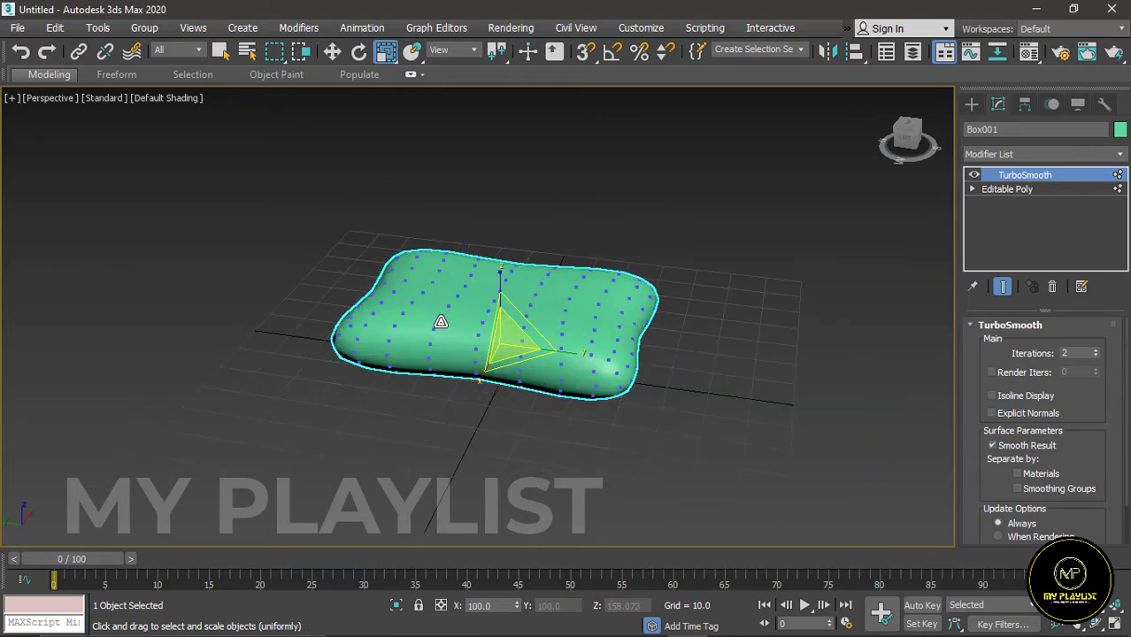
left_click(842, 261)
scroll(639, 316, "down", 2)
scroll(501, 352, "up", 2)
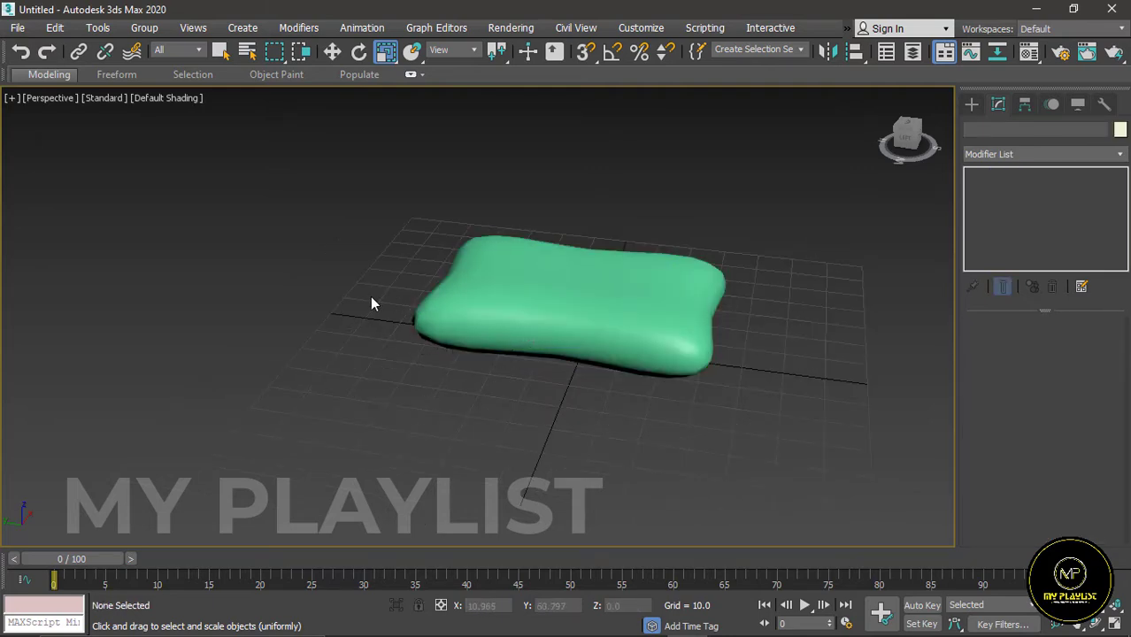
mouse_move(370, 296)
middle_mouse_down("alt")
mouse_move(457, 300)
mouse_move(546, 279)
mouse_move(467, 319)
mouse_move(364, 308)
mouse_move(578, 273)
mouse_move(528, 342)
mouse_move(388, 326)
mouse_move(379, 257)
mouse_move(530, 246)
mouse_move(575, 278)
mouse_move(518, 346)
mouse_move(411, 335)
mouse_move(388, 272)
mouse_move(335, 257)
mouse_move(225, 287)
mouse_move(459, 316)
mouse_move(455, 270)
mouse_move(333, 267)
middle_mouse_up("alt")
scroll(558, 391, "up", 4)
scroll(546, 399, "up", 2)
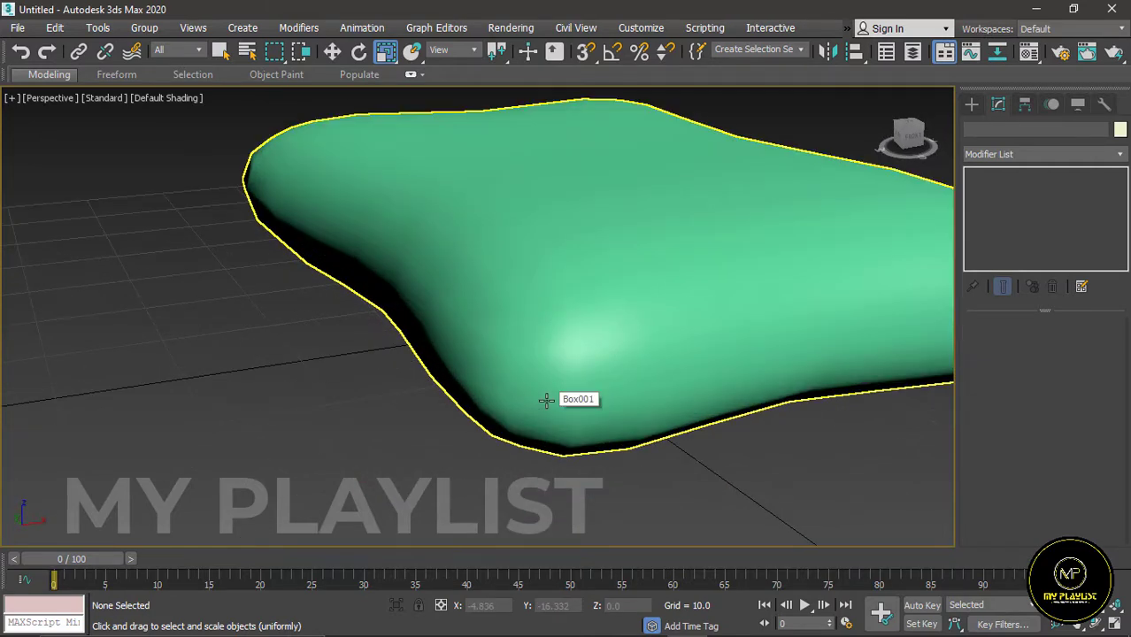
scroll(443, 369, "down", 4)
scroll(516, 375, "up", 2)
scroll(516, 374, "up", 2)
left_click(502, 358)
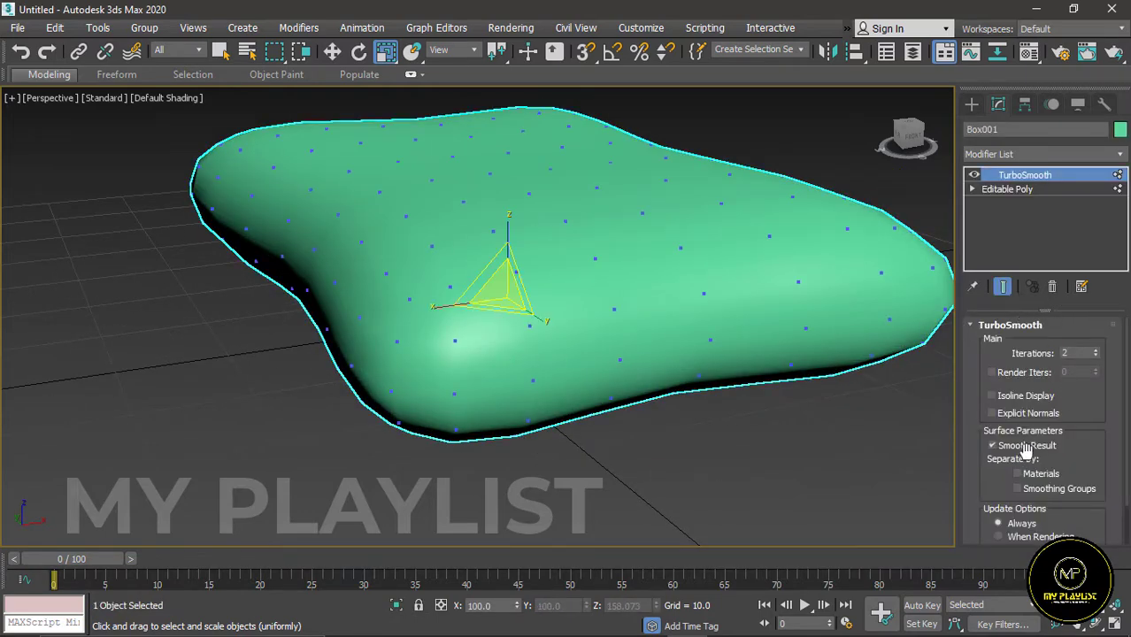
Collapse the pillow to an Editable Poly and turn Edged Faces back on.
right_click(575, 275)
mouse_move(650, 453)
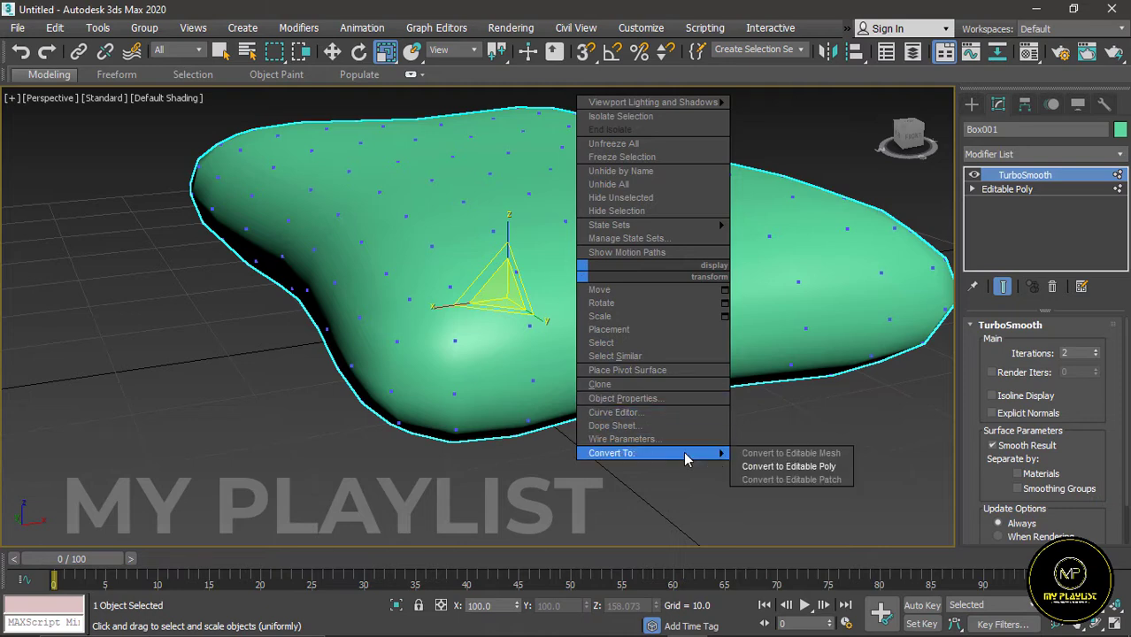
left_click(761, 468)
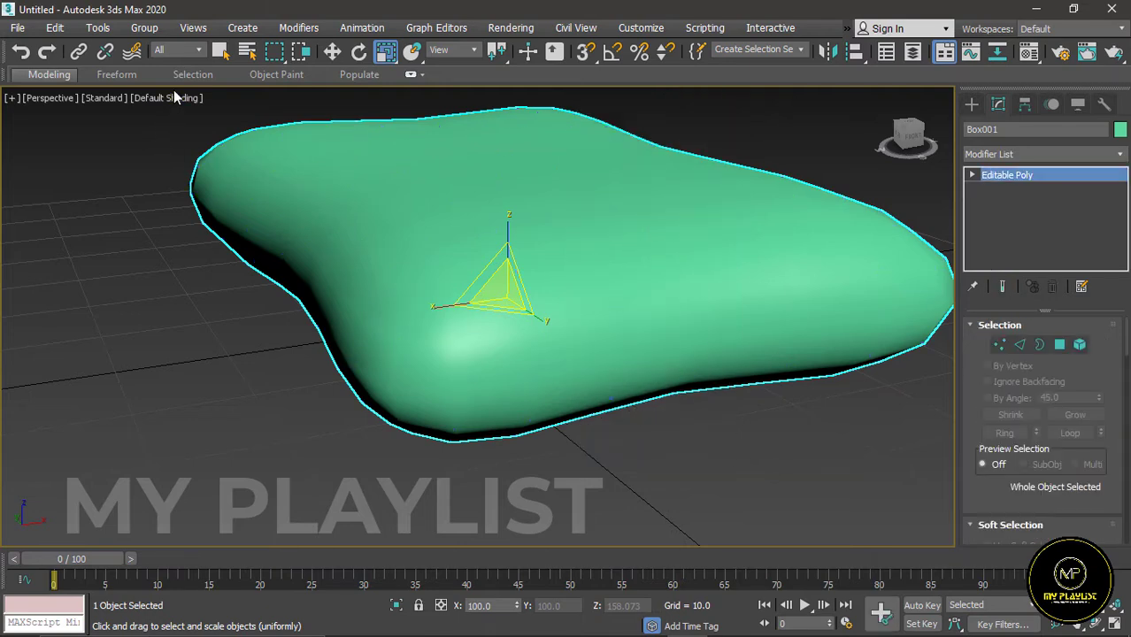
left_click(173, 95)
left_click(240, 287)
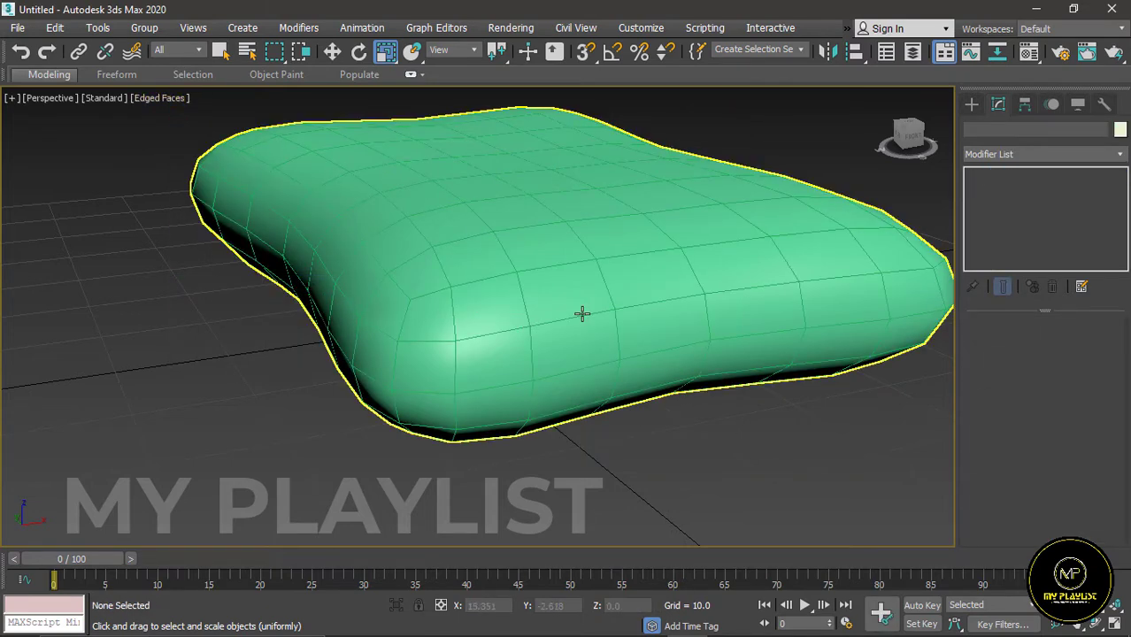
In Edge mode, select the 32-edge loop around the pillow's side.
left_click(781, 308)
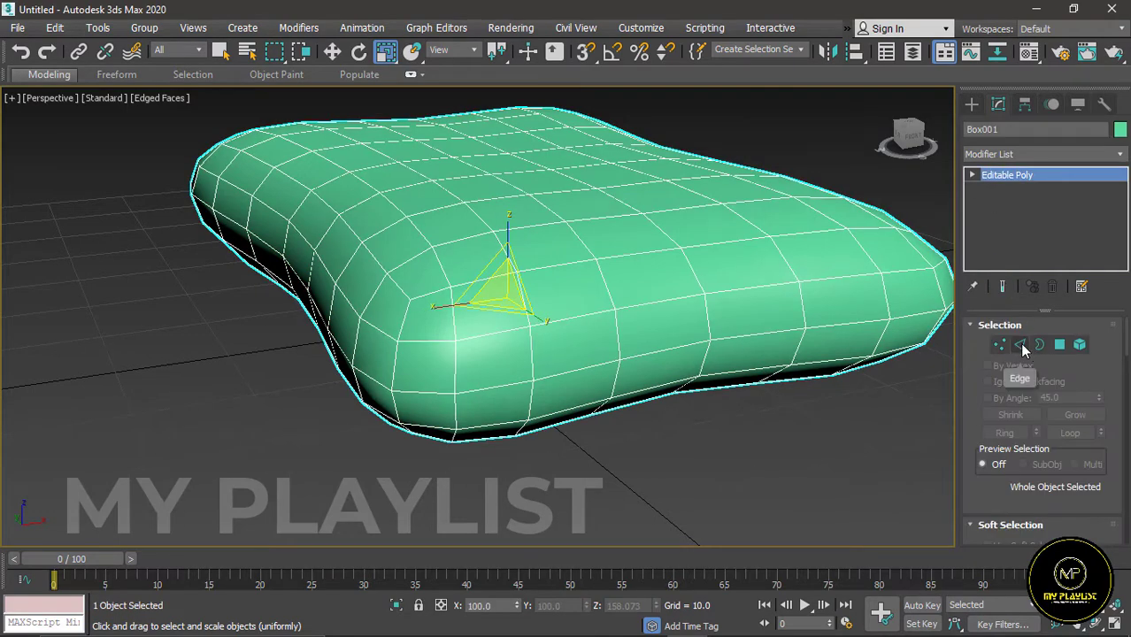
left_click(1019, 344)
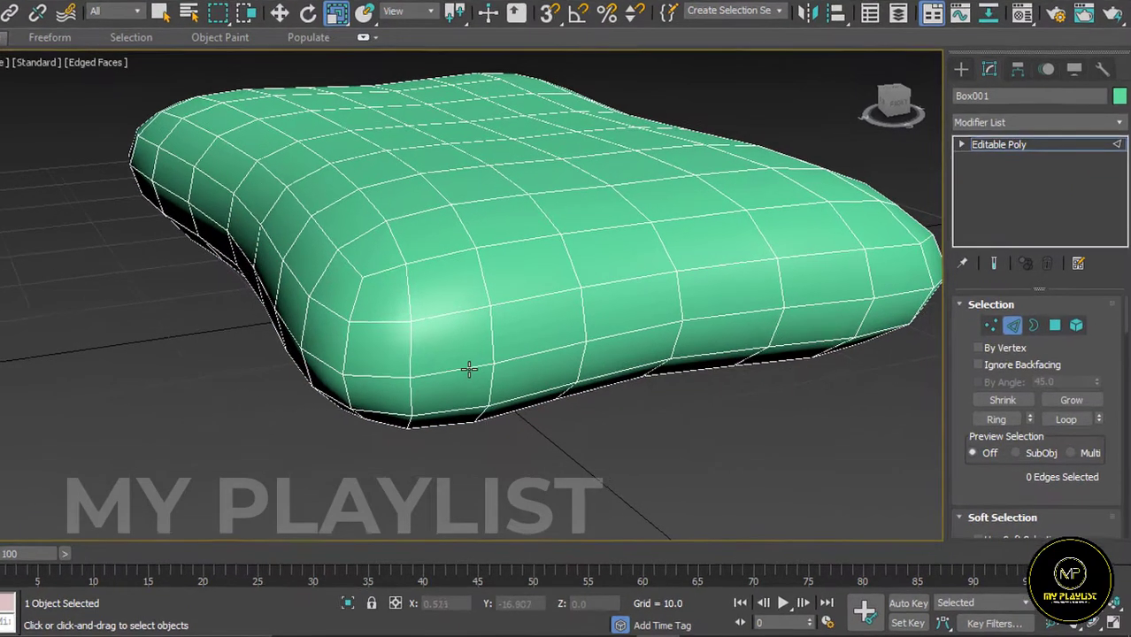
left_click(469, 369)
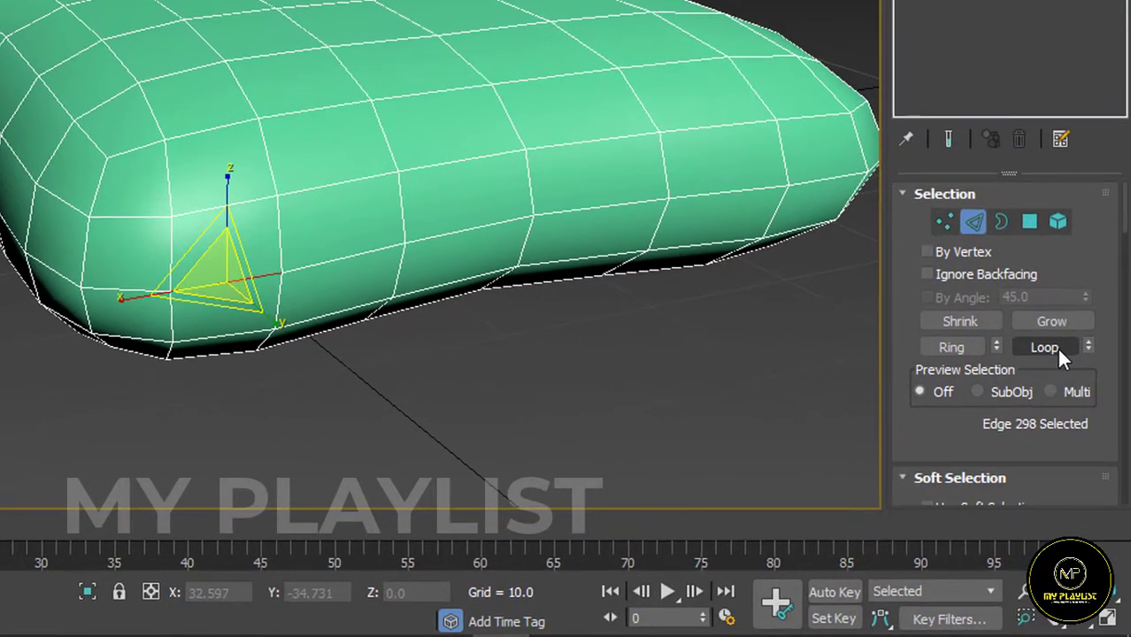
left_click(1053, 347)
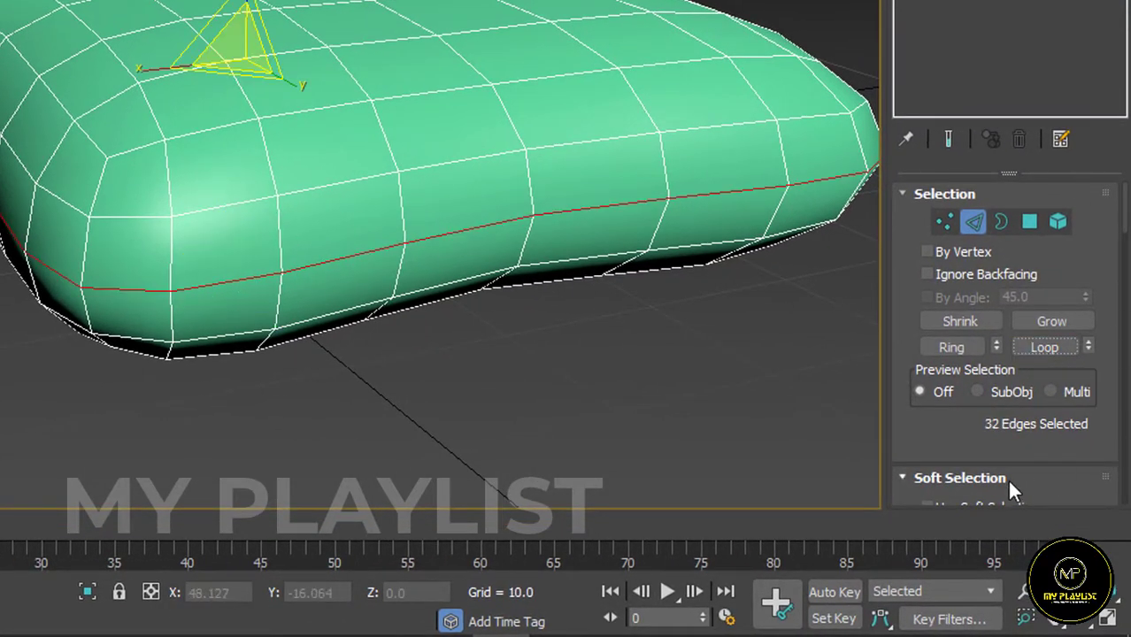
scroll(921, 442, "down", 2)
scroll(921, 442, "down", 3)
scroll(921, 442, "down", 3)
scroll(920, 440, "down", 3)
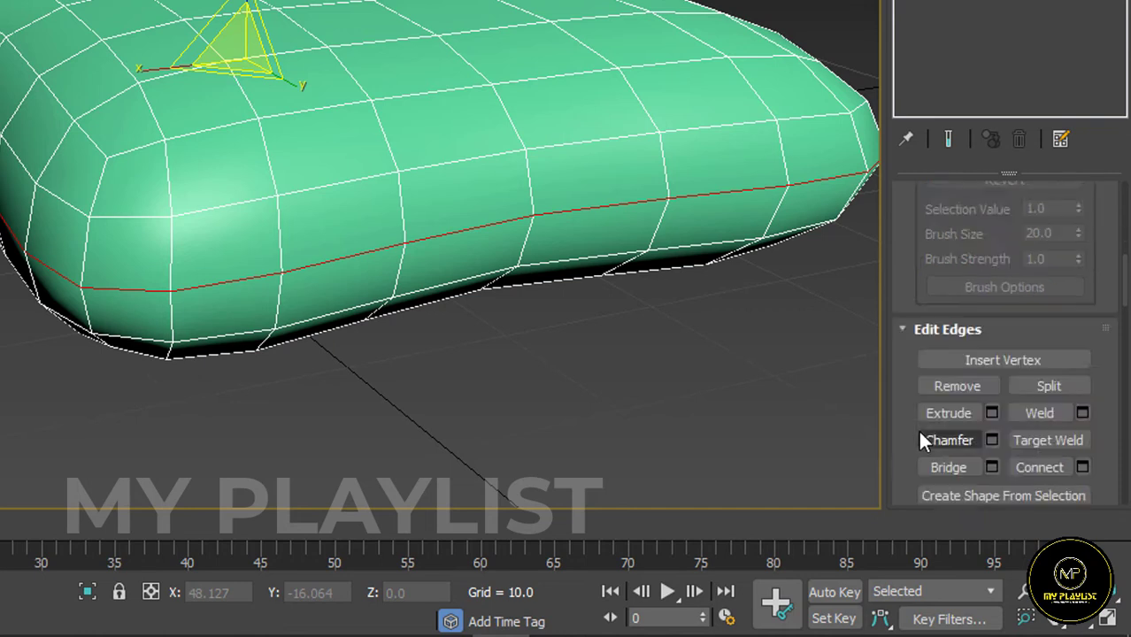
scroll(920, 440, "down", 4)
scroll(924, 392, "up", 1)
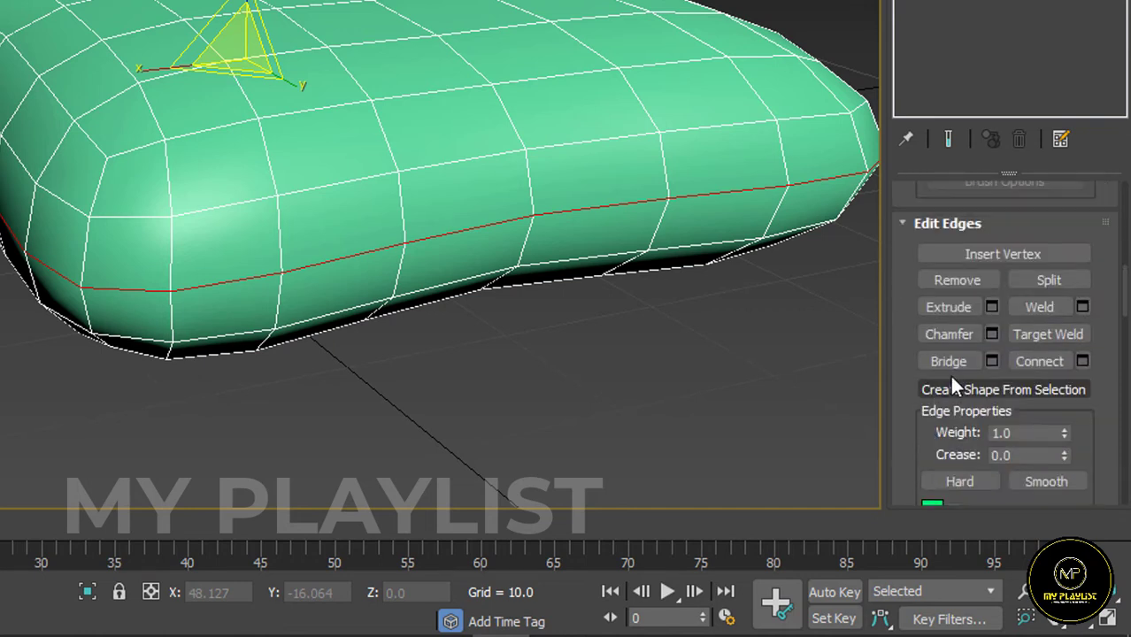
Extrude the side edge loop with height -1.979 and width 0.546.
left_click(991, 307)
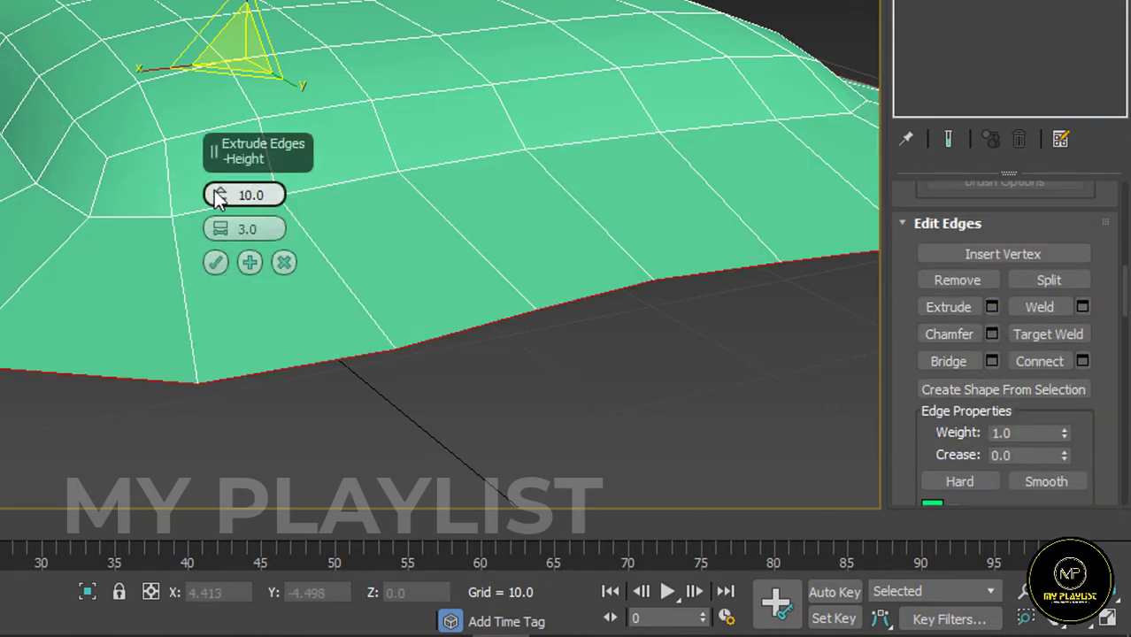
left_click_drag(220, 196, 224, 288)
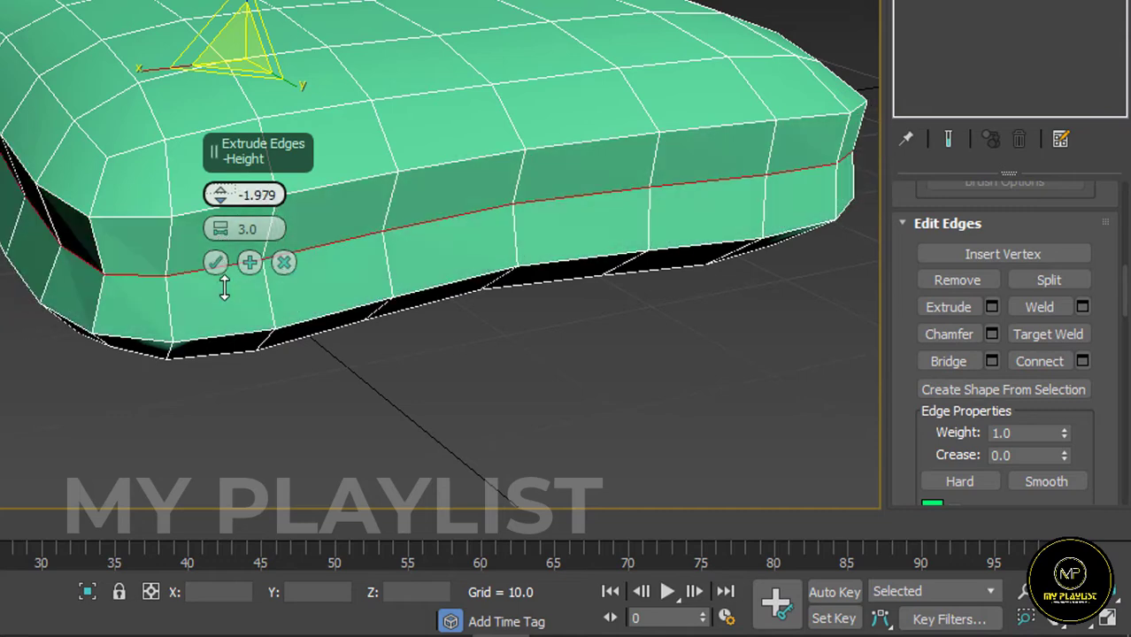
left_click_drag(221, 230, 225, 254)
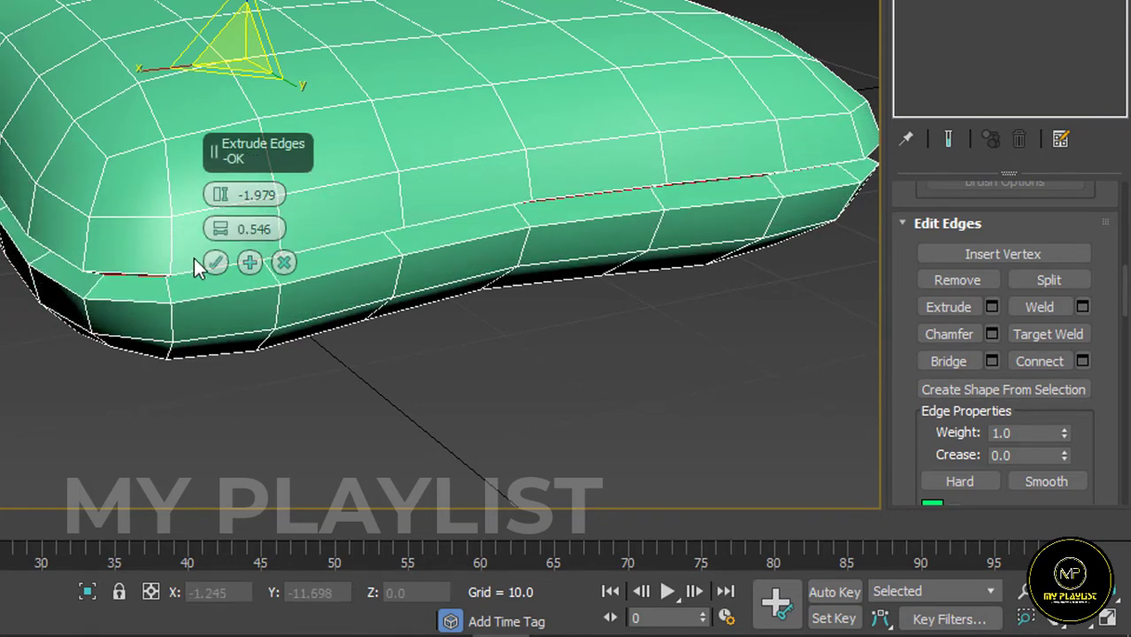
left_click(216, 262)
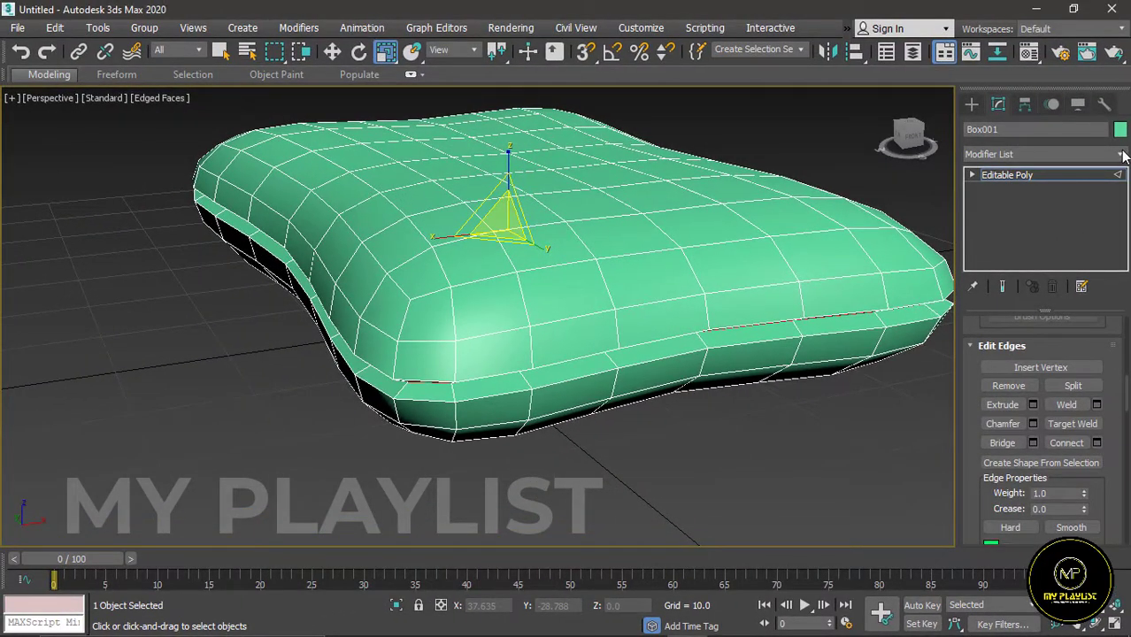
Add a TurboSmooth modifier to the seamed pillow.
left_click(1122, 156)
scroll(1019, 428, "down", 1)
scroll(1021, 486, "down", 6)
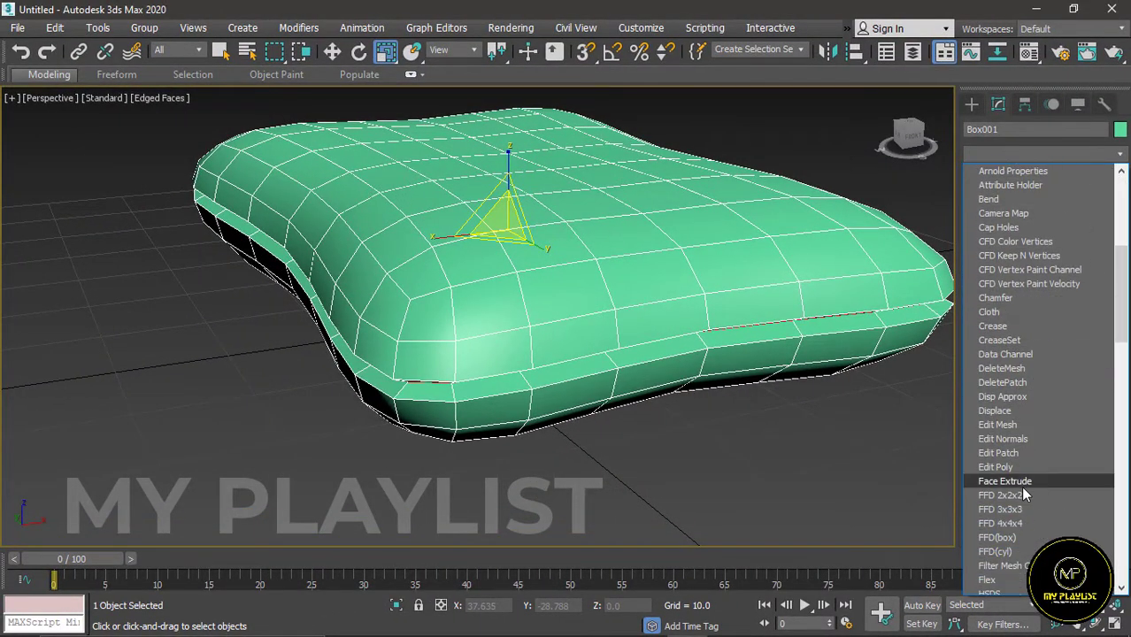
scroll(1022, 489, "down", 1)
scroll(1022, 489, "down", 8)
scroll(1020, 485, "down", 2)
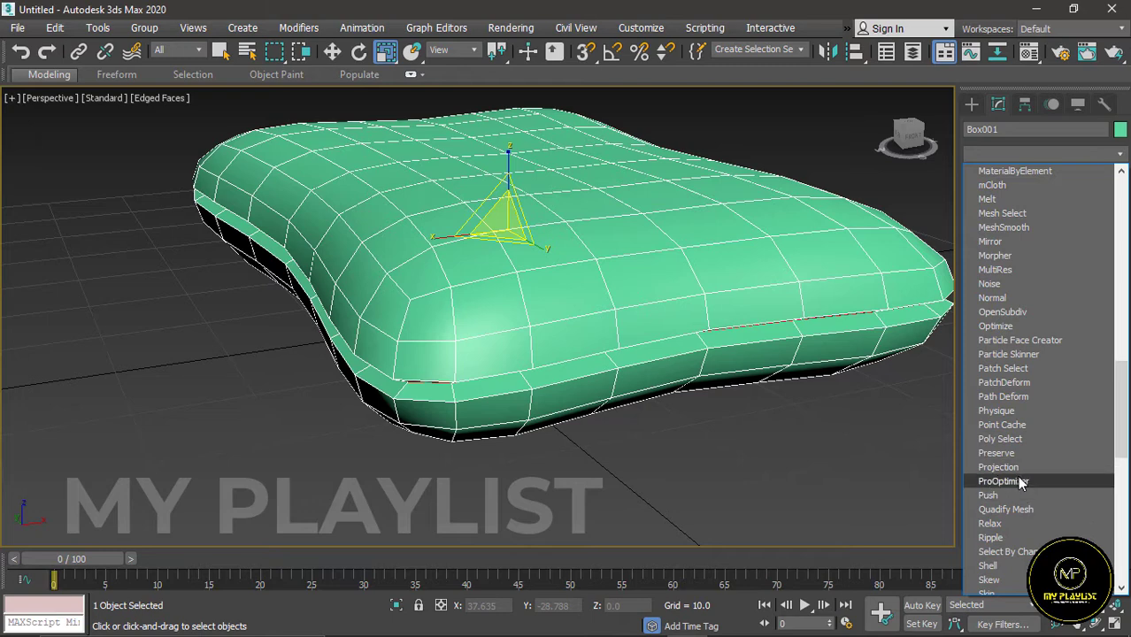
scroll(1017, 476, "down", 4)
scroll(992, 446, "down", 2)
scroll(1012, 484, "down", 2)
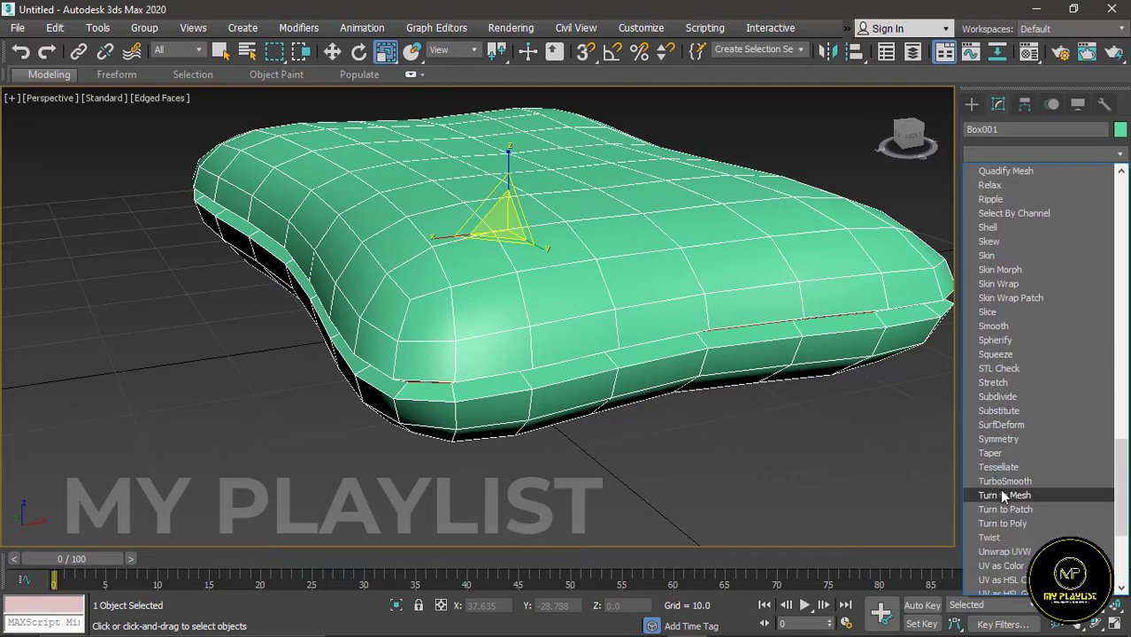
left_click(1027, 483)
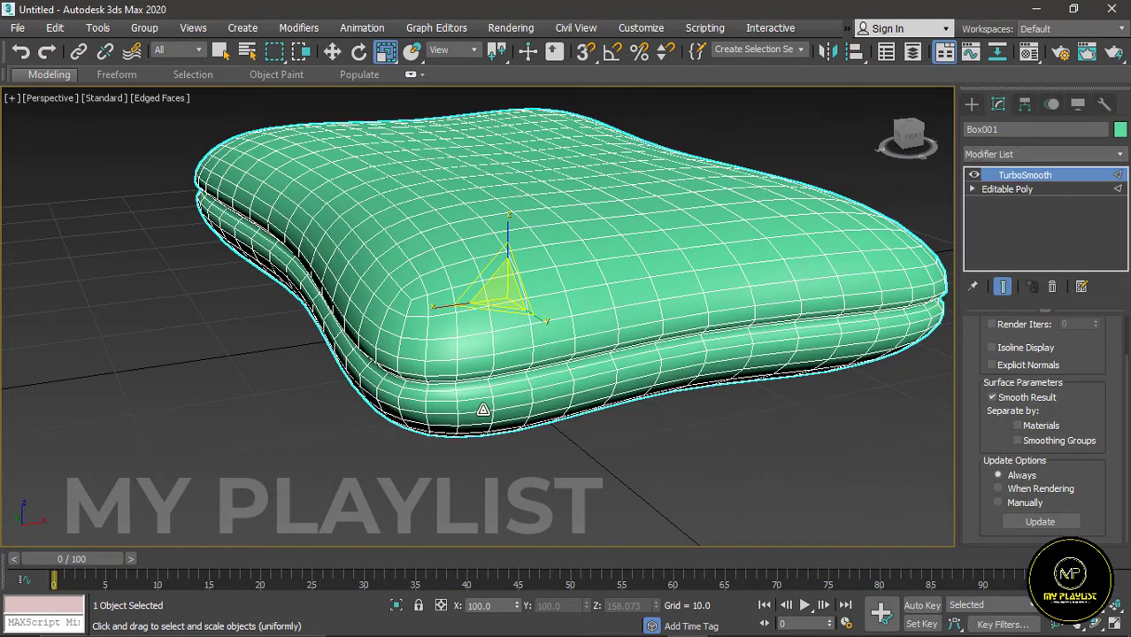
Turn off Edged Faces, zoom out and orbit to see the pillow from another side.
left_click(175, 99)
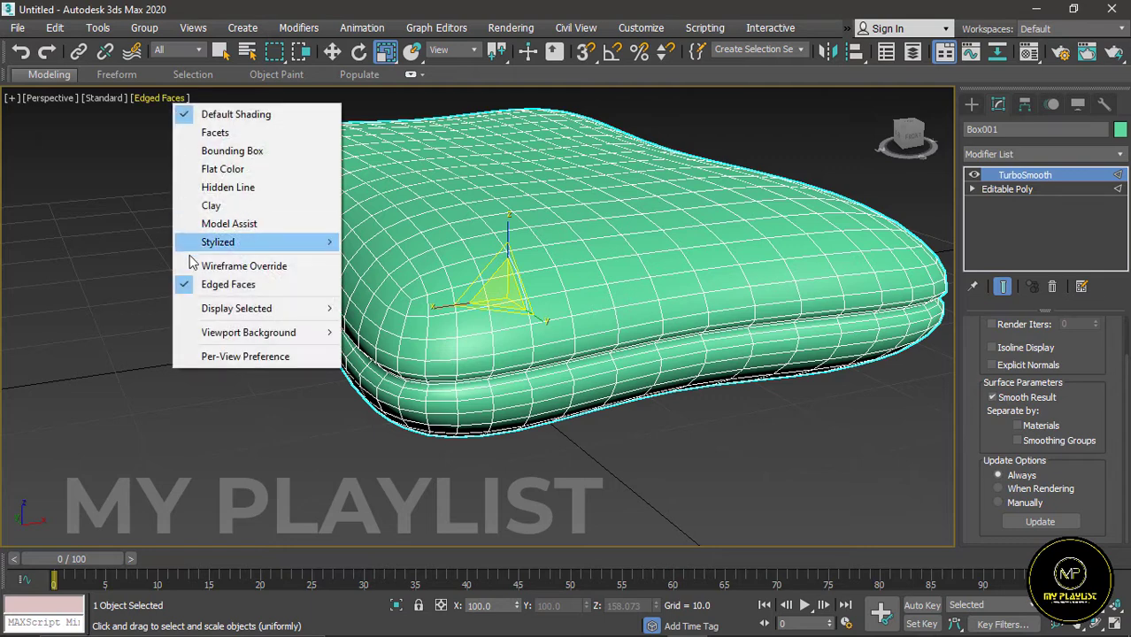
left_click(196, 284)
scroll(480, 385, "down", 2)
scroll(555, 396, "down", 2)
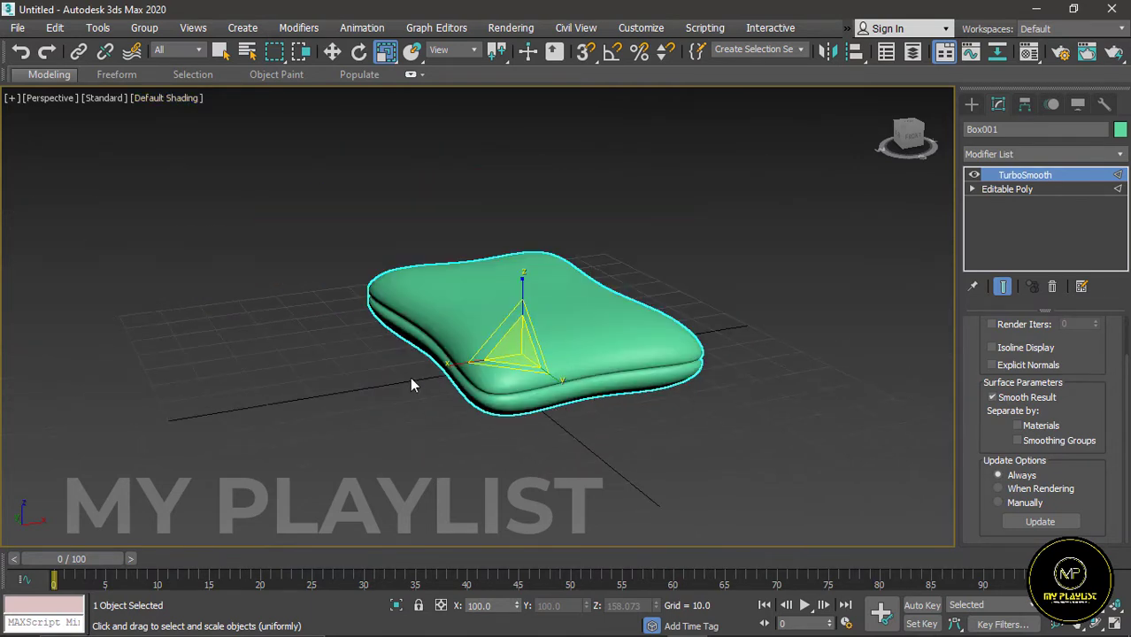
scroll(410, 377, "down", 2)
mouse_move(617, 356)
middle_mouse_down("alt")
mouse_move(737, 403)
mouse_move(454, 389)
middle_mouse_up("alt")
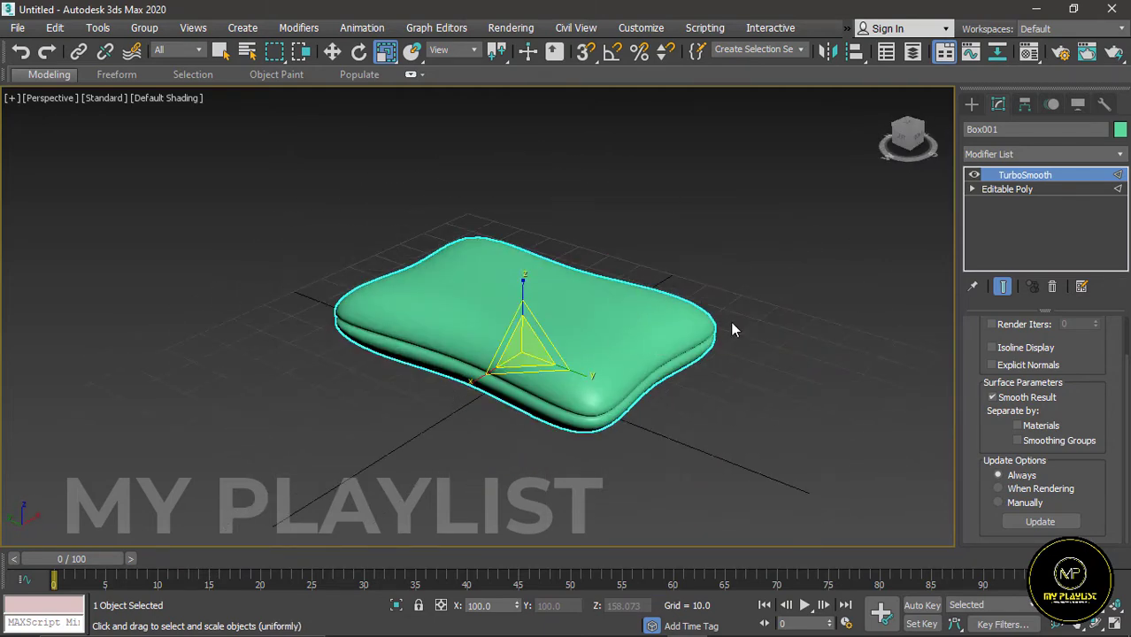
Delete the finished pillow from the scene.
left_click(797, 208)
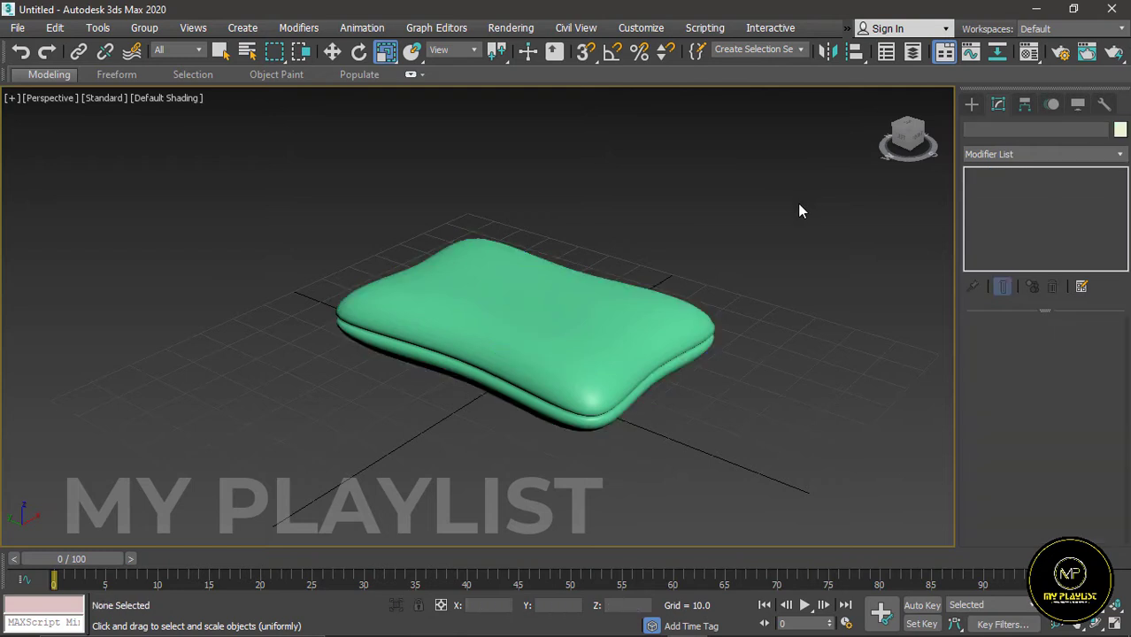
left_click(549, 338)
key("Delete")
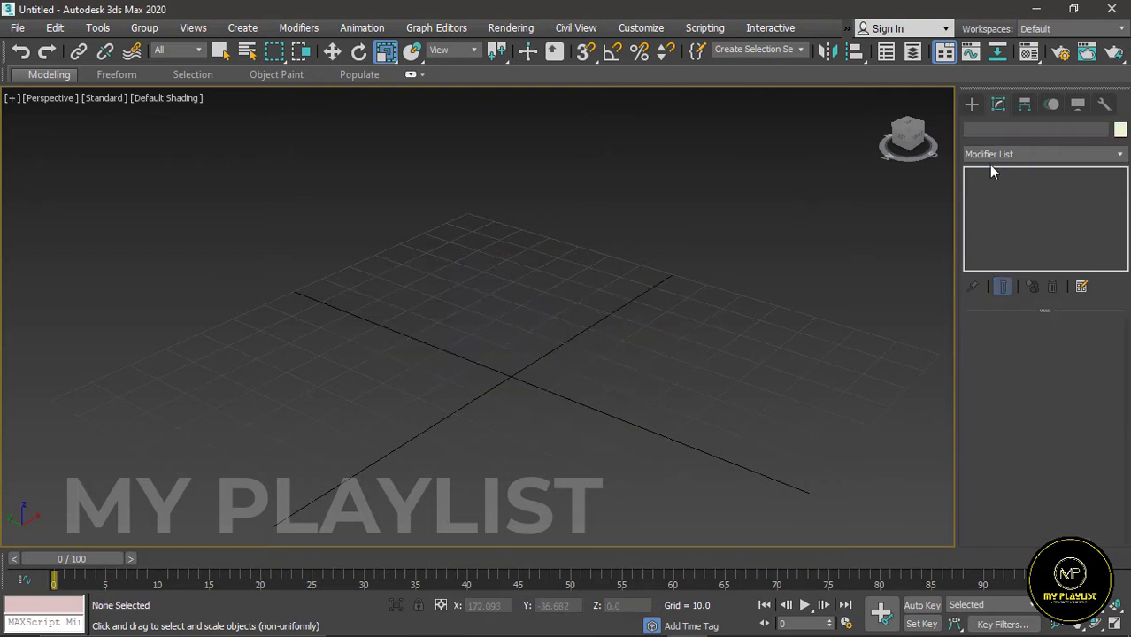
Create a new flat box about 34.676 × 61.254 × 0.516 on the grid.
left_click(973, 105)
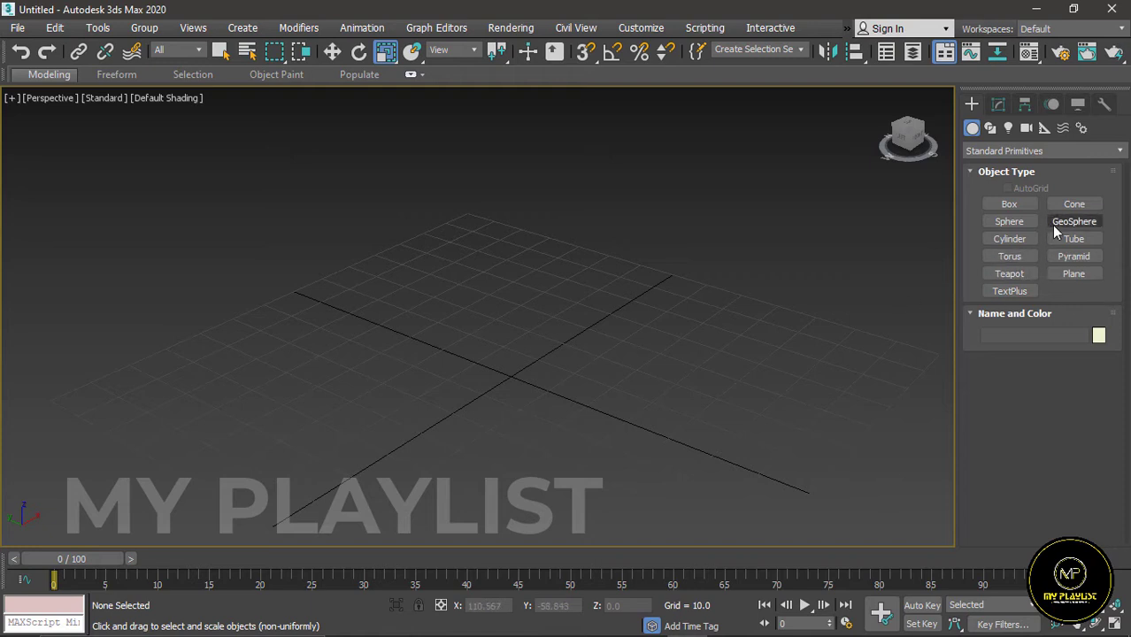
left_click(1024, 206)
left_click_drag(415, 420, 708, 358)
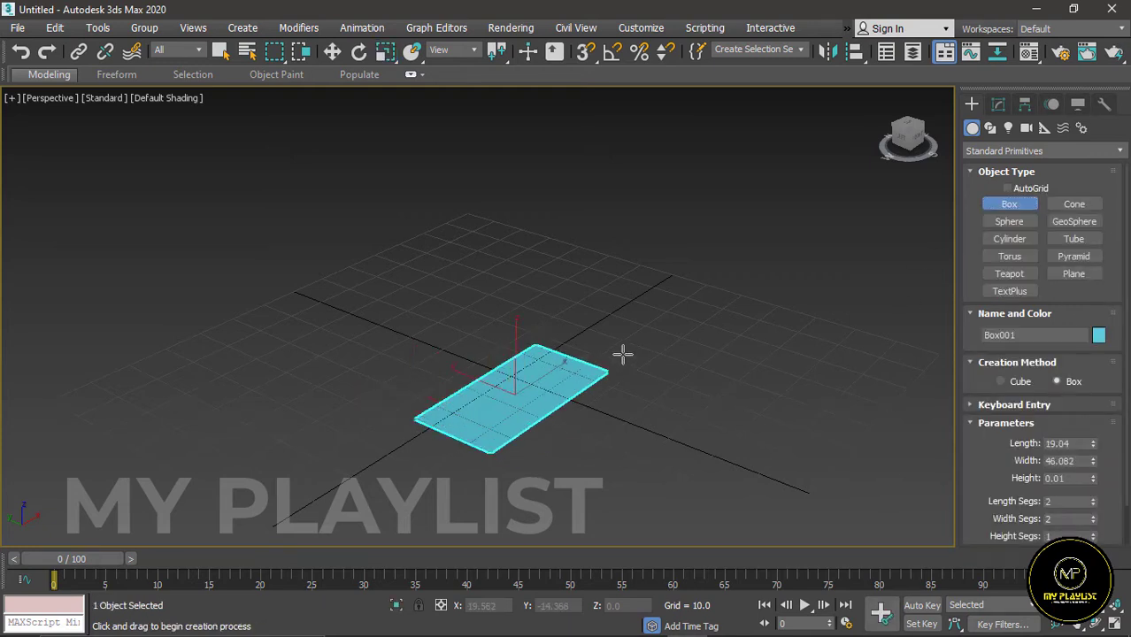
left_click(706, 356)
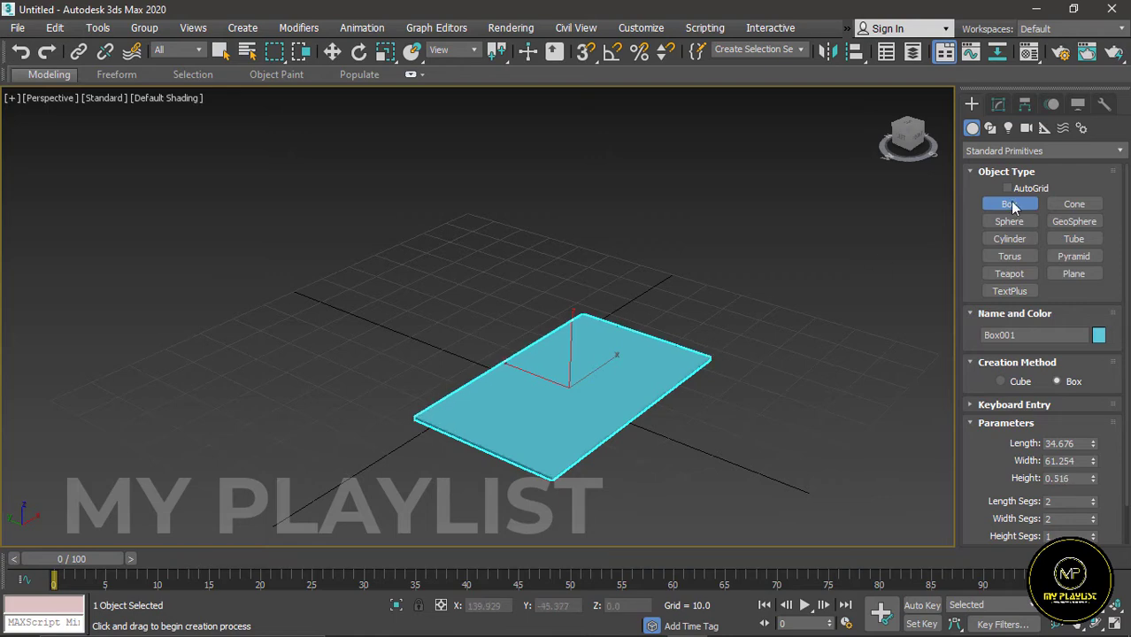
Set the box's Height to 0.5, Length to 40 and Width to 60.
left_click(998, 105)
key("r")
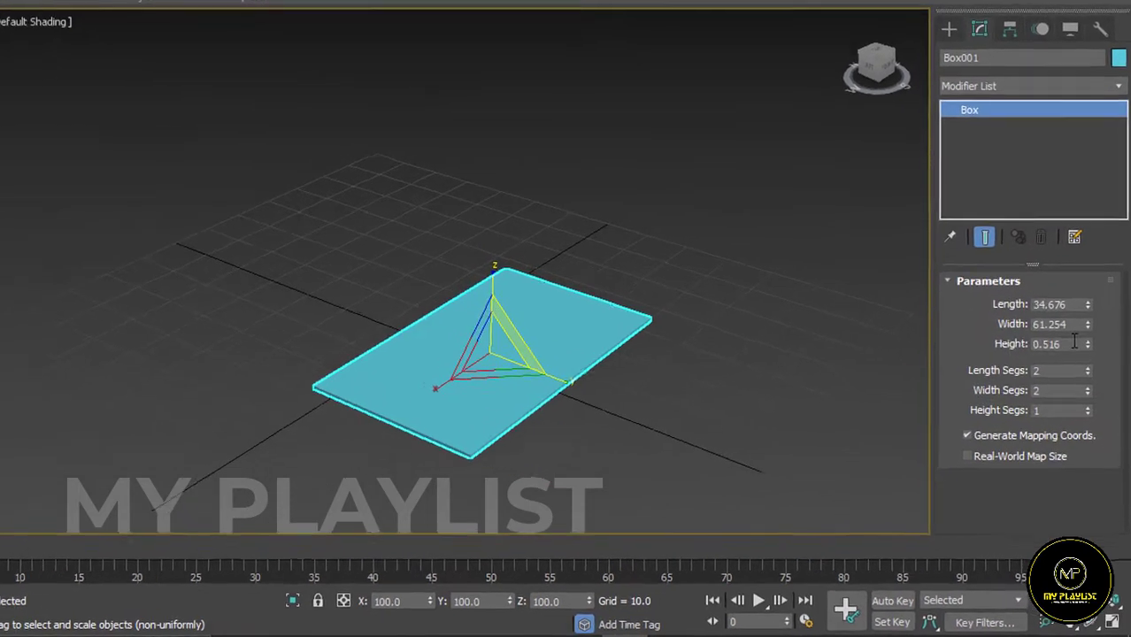
double_click(1057, 371)
type("0")
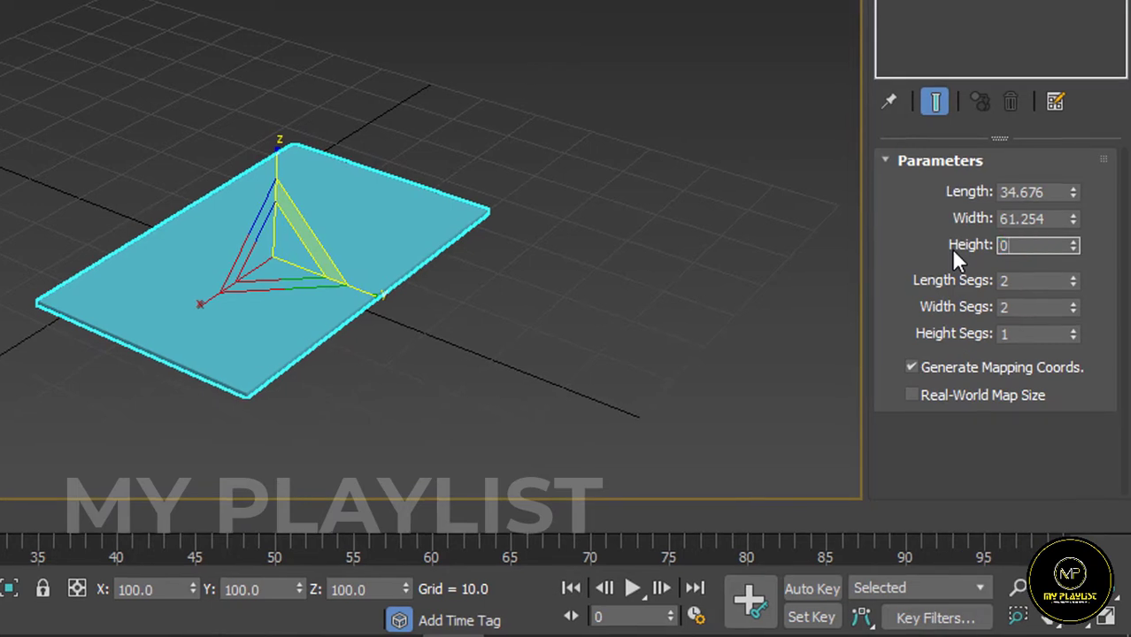
type(".5")
double_click(1055, 193)
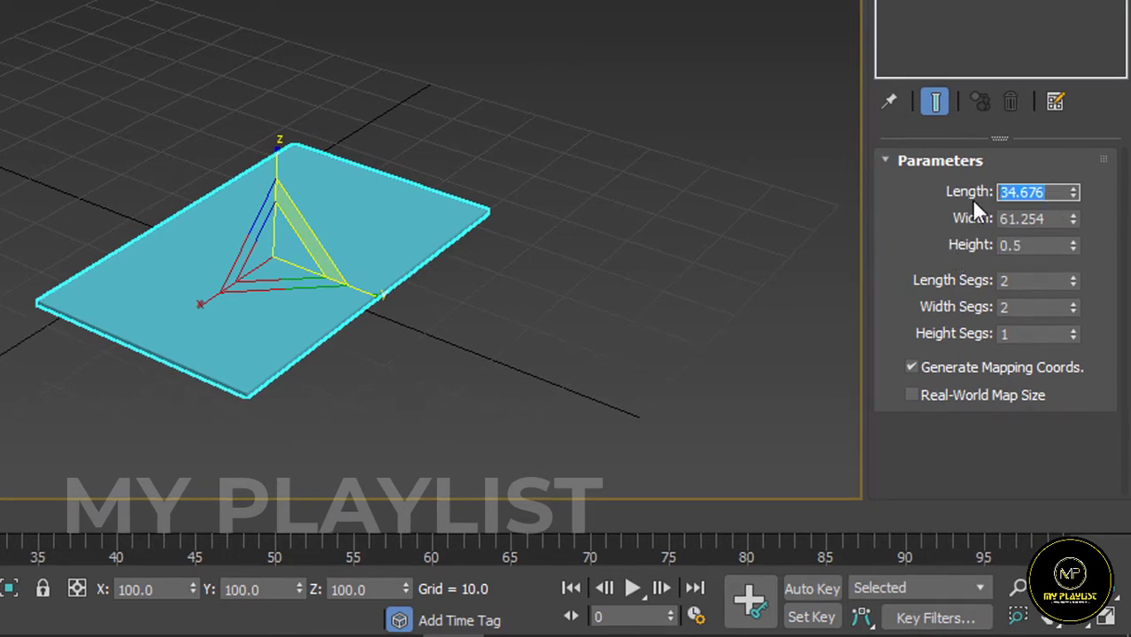
type("40")
key("Tab")
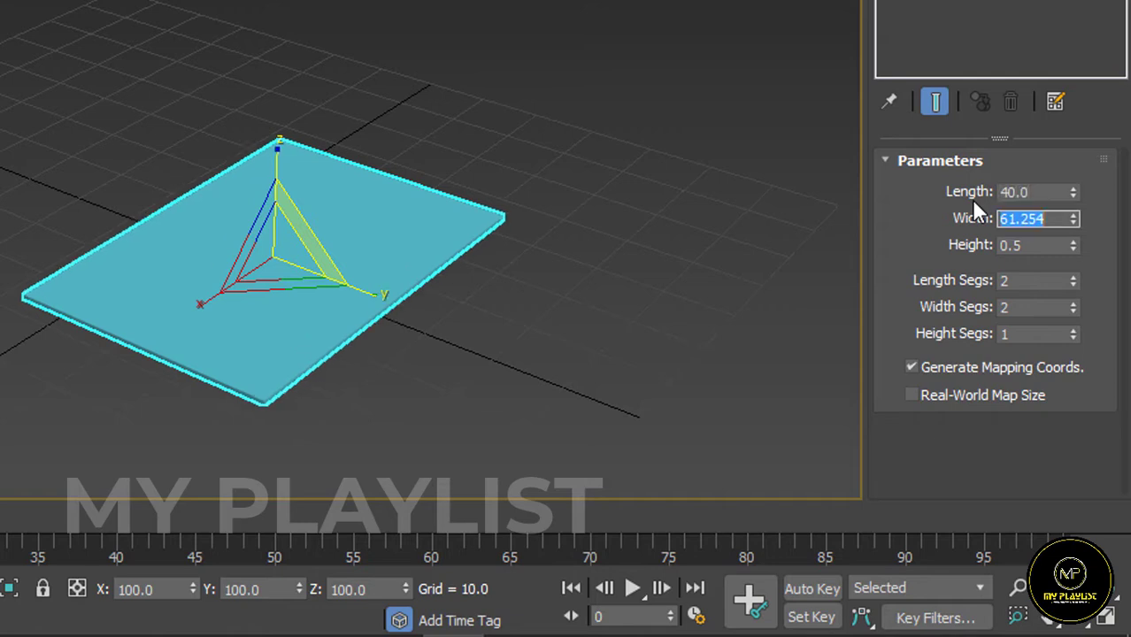
type("60")
key("Return")
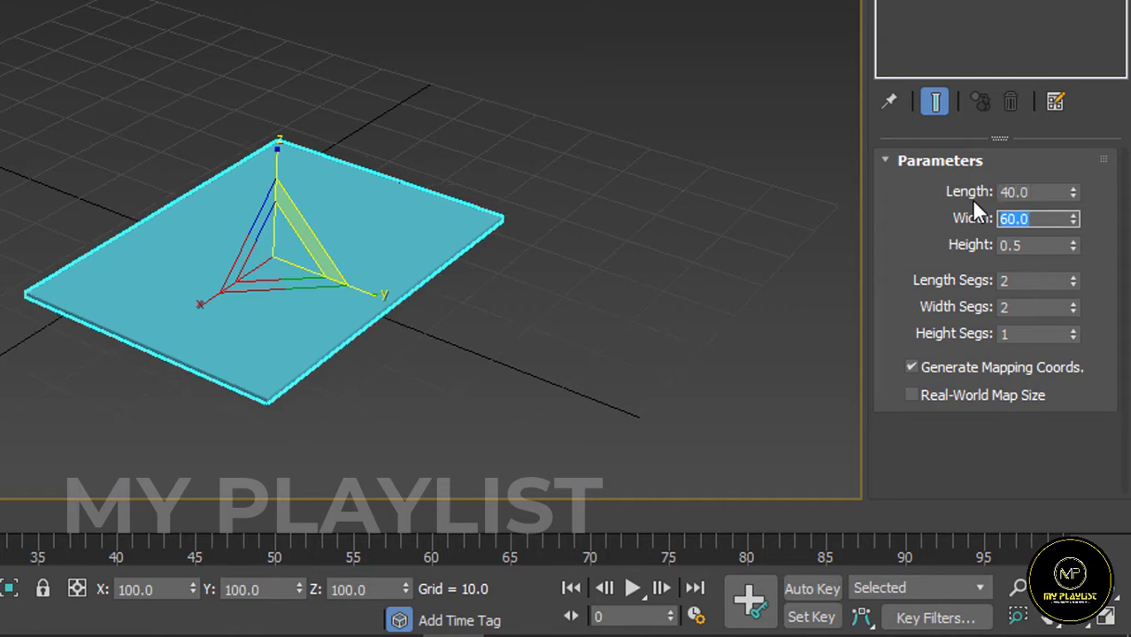
middle_click_drag(210, 340, 201, 331)
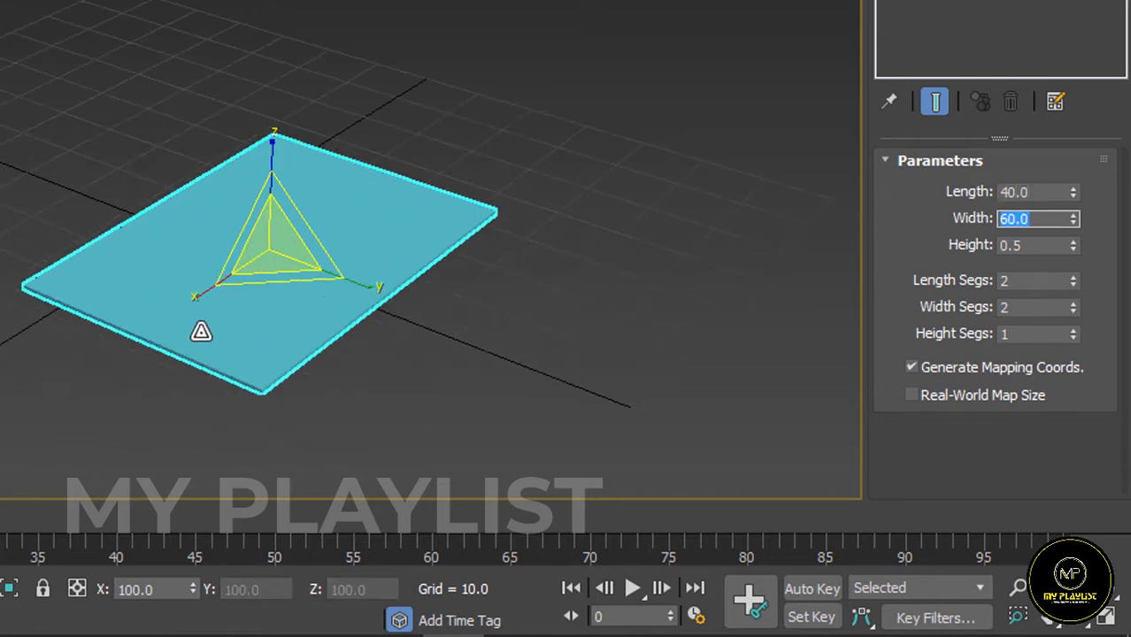
Give the box 50 × 70 length and width segments and show Edged Faces.
double_click(1041, 280)
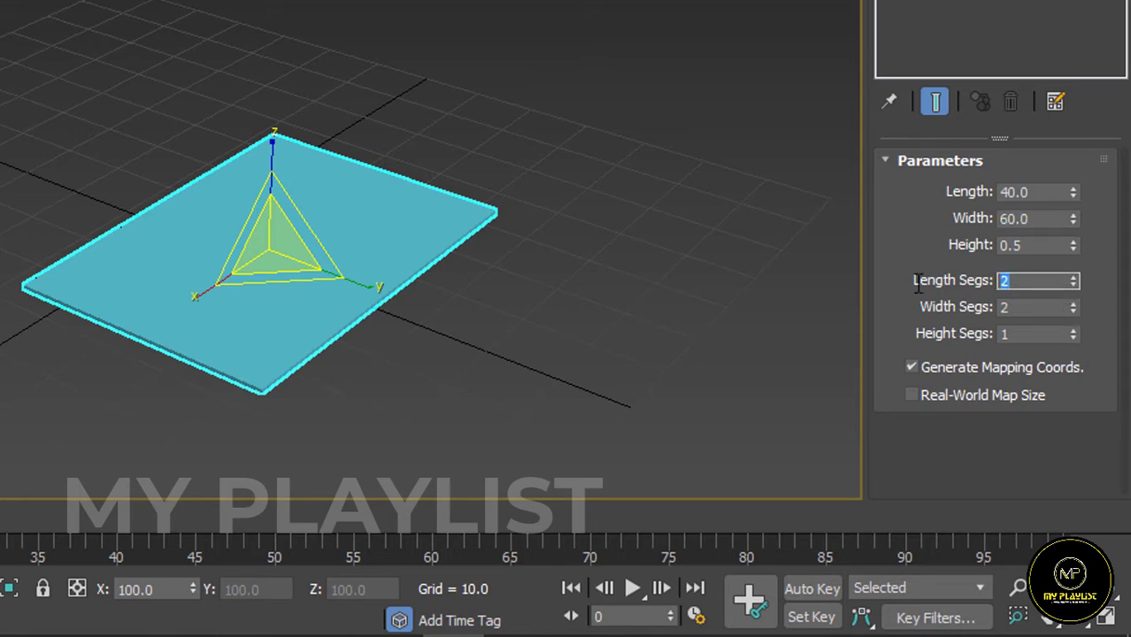
type("50")
key("Tab")
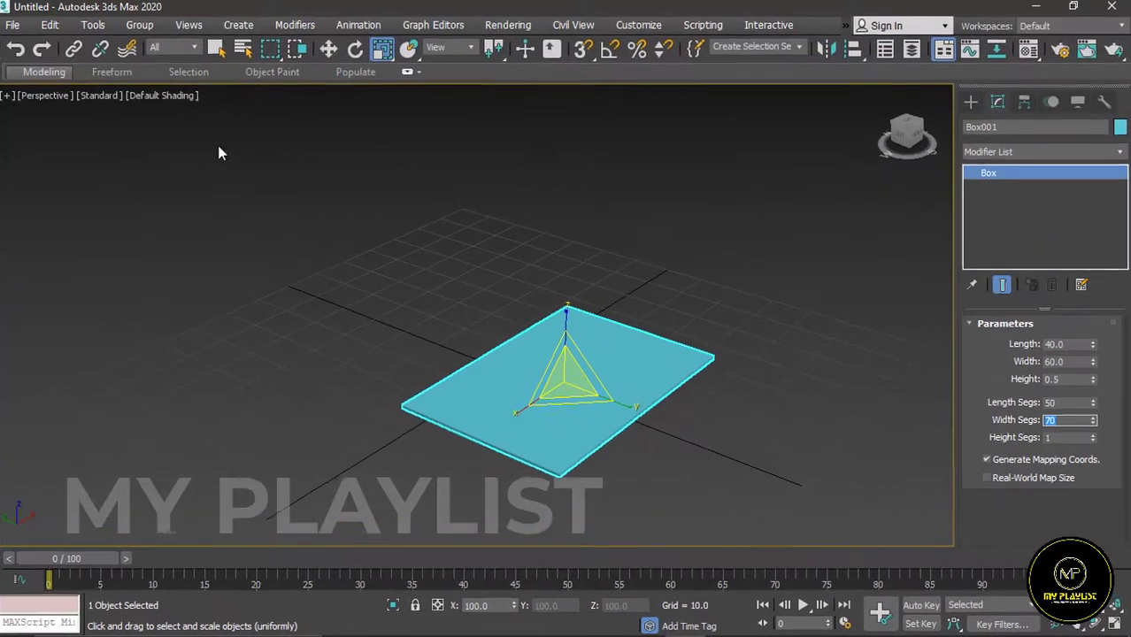
left_click(196, 98)
left_click(250, 284)
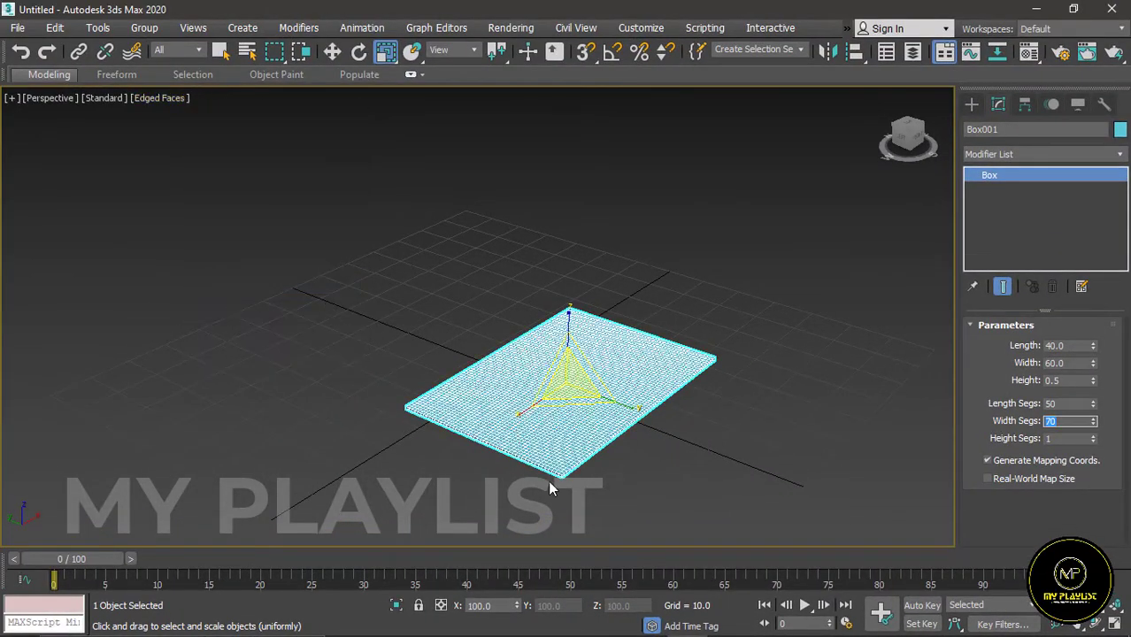
scroll(557, 451, "up", 5)
scroll(549, 408, "down", 3)
scroll(492, 354, "up", 2)
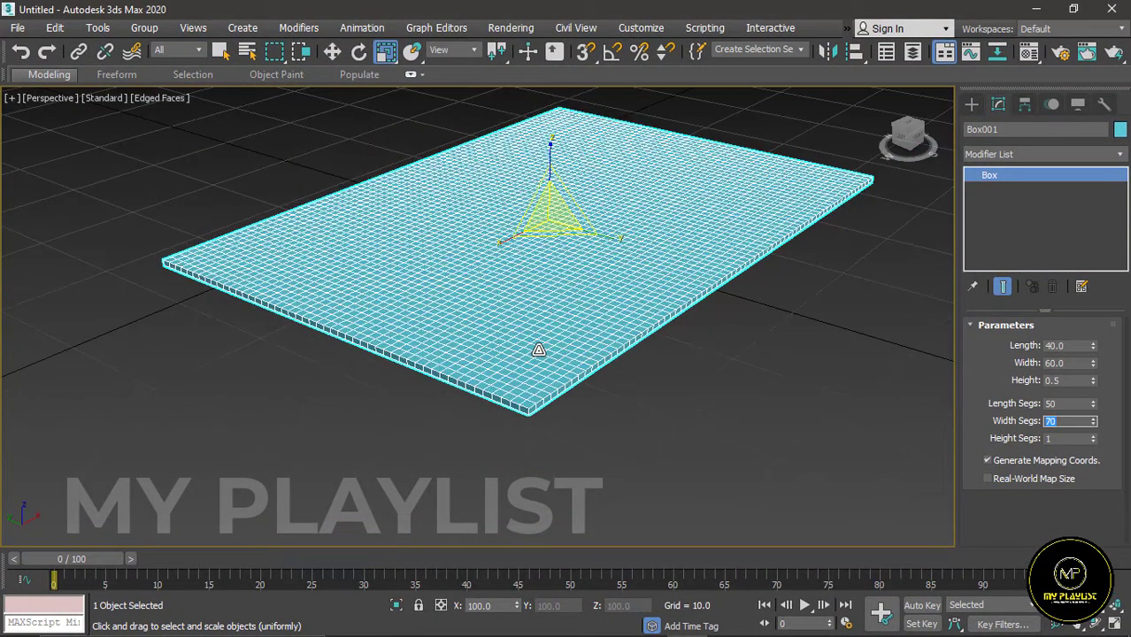
Add a Cloth modifier to the box and open its Object Properties.
left_click(1117, 157)
scroll(1022, 491, "down", 2)
scroll(1023, 492, "down", 5)
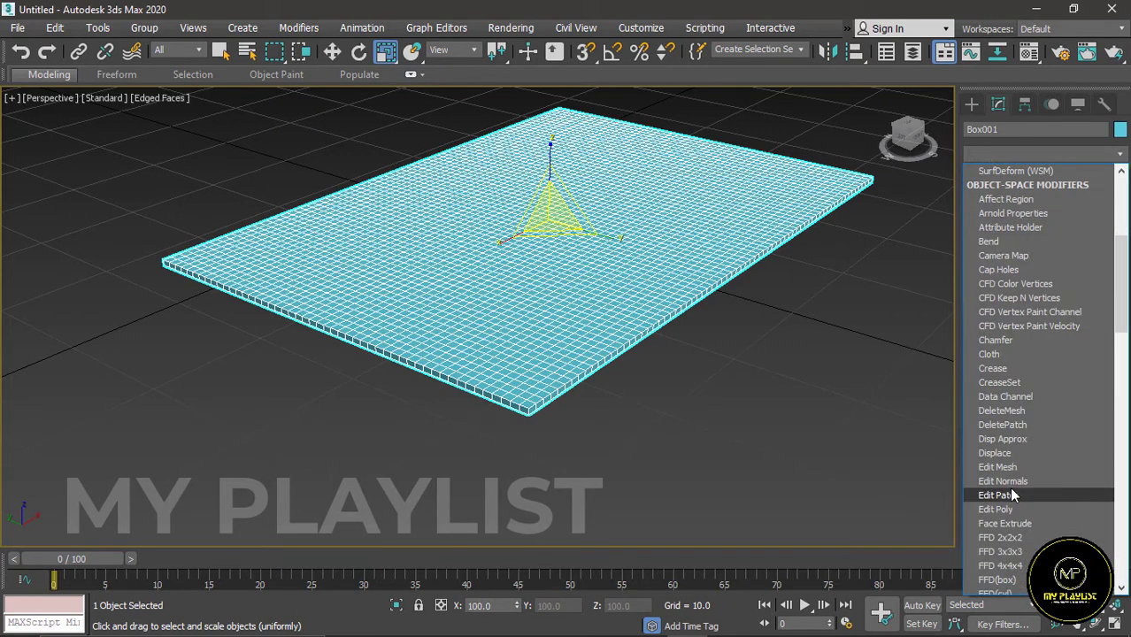
left_click(1007, 354)
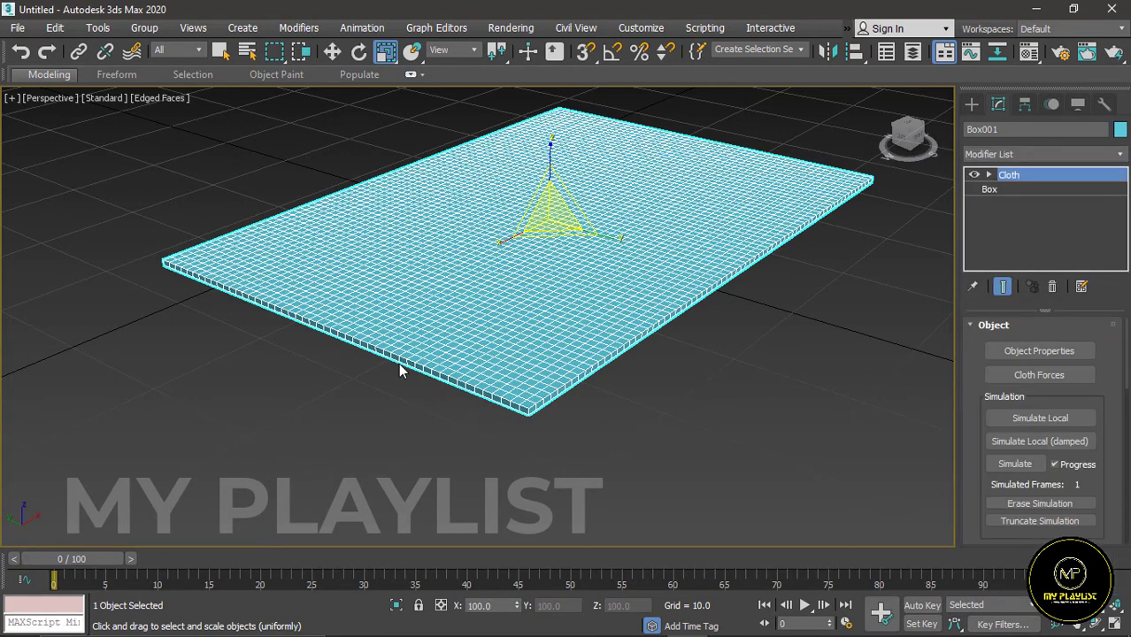
scroll(400, 364, "down", 3)
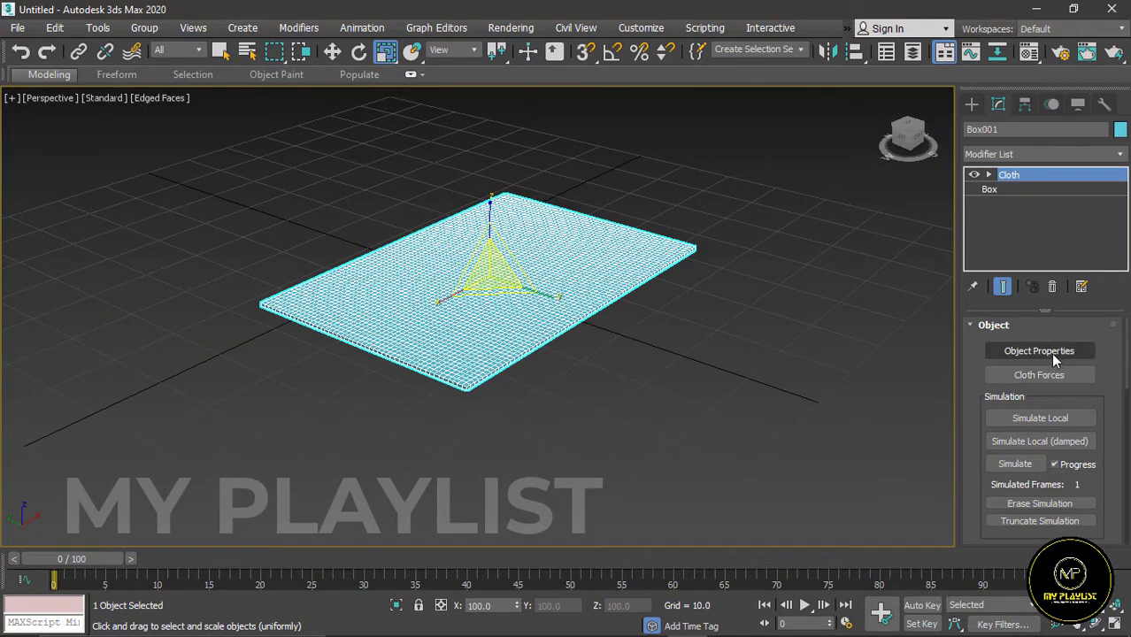
left_click(1051, 352)
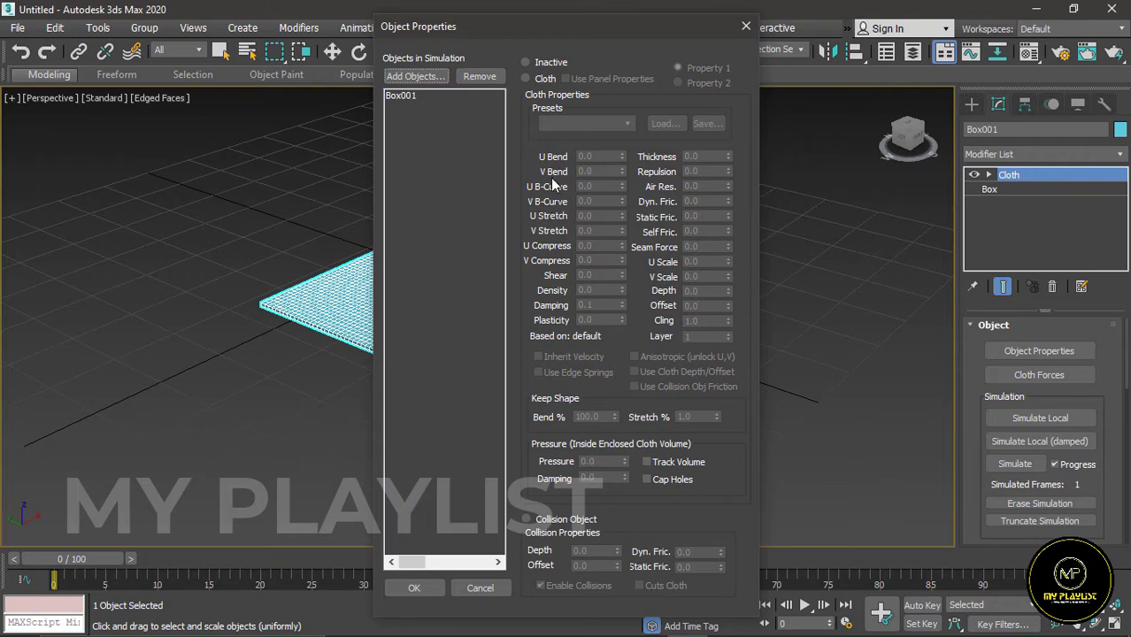
Make Box001 a cloth object with the Cotton preset and Pressure 10.
left_click_drag(548, 31, 717, 35)
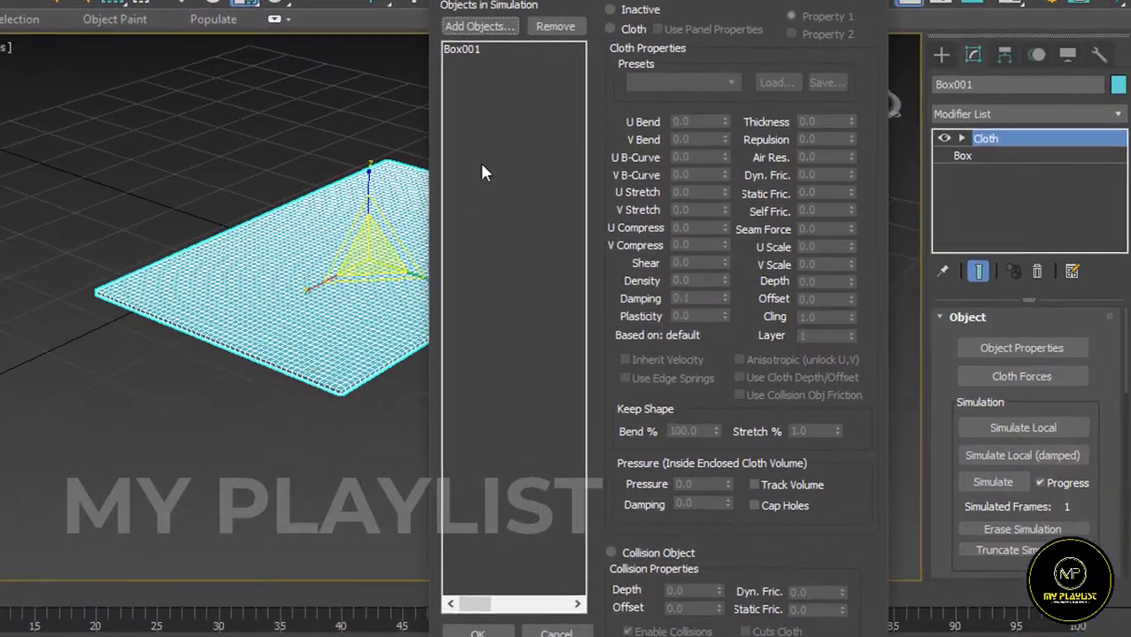
left_click(471, 49)
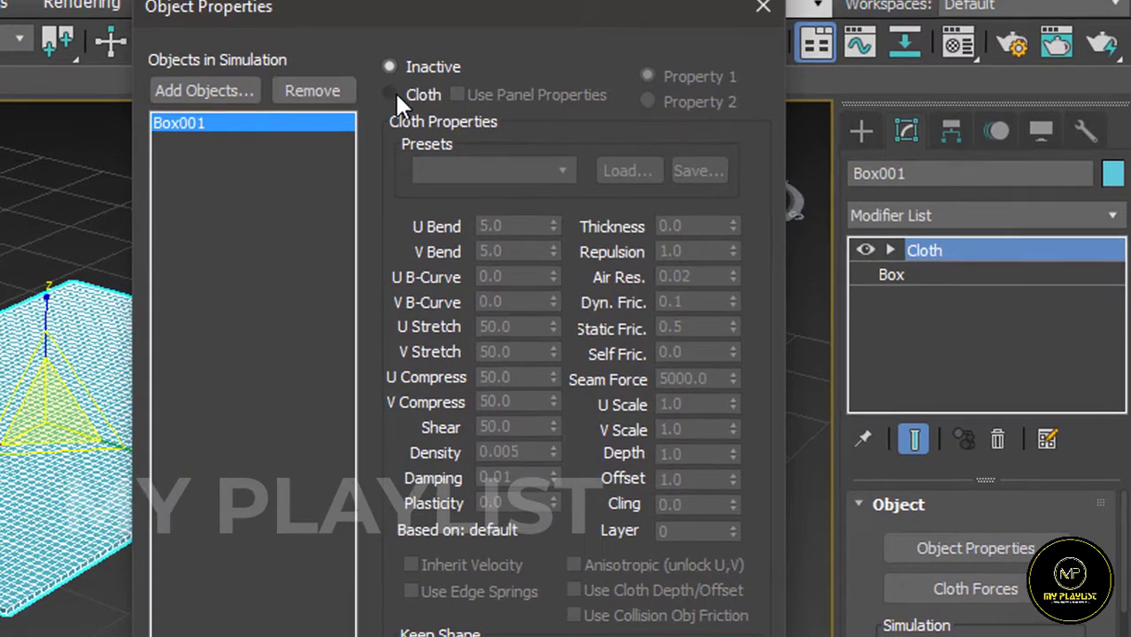
left_click(394, 94)
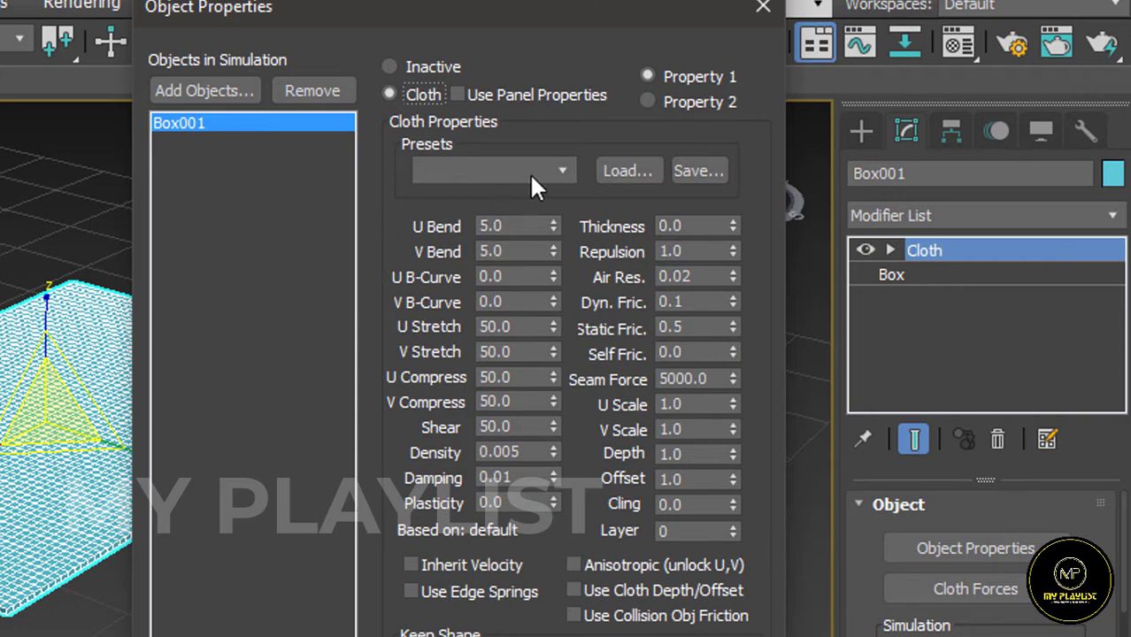
left_click(561, 171)
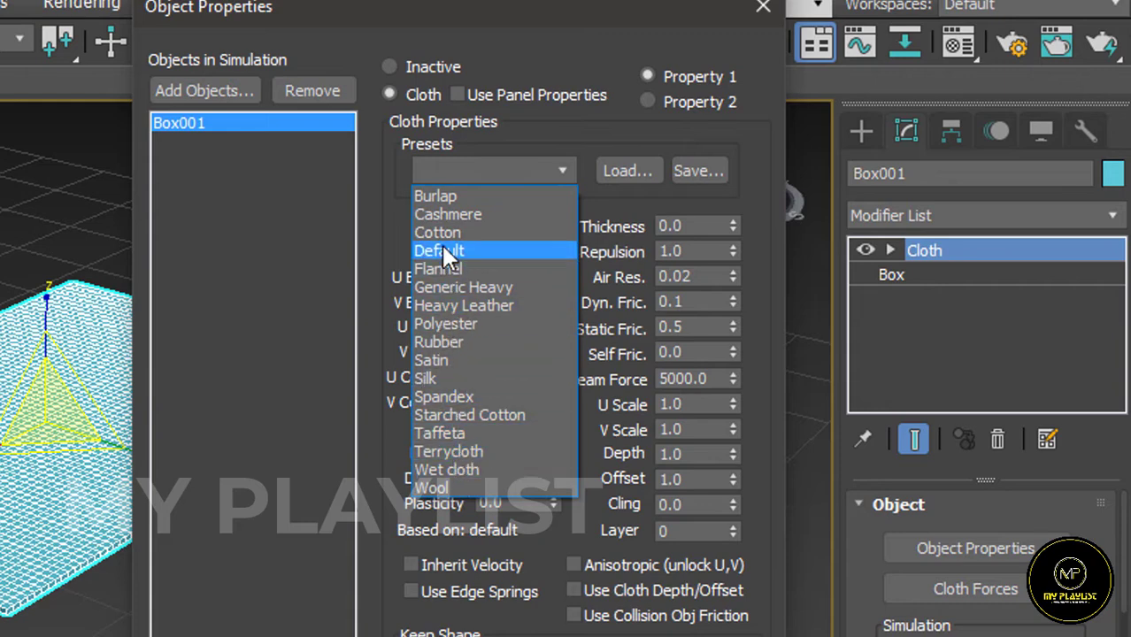
left_click(465, 233)
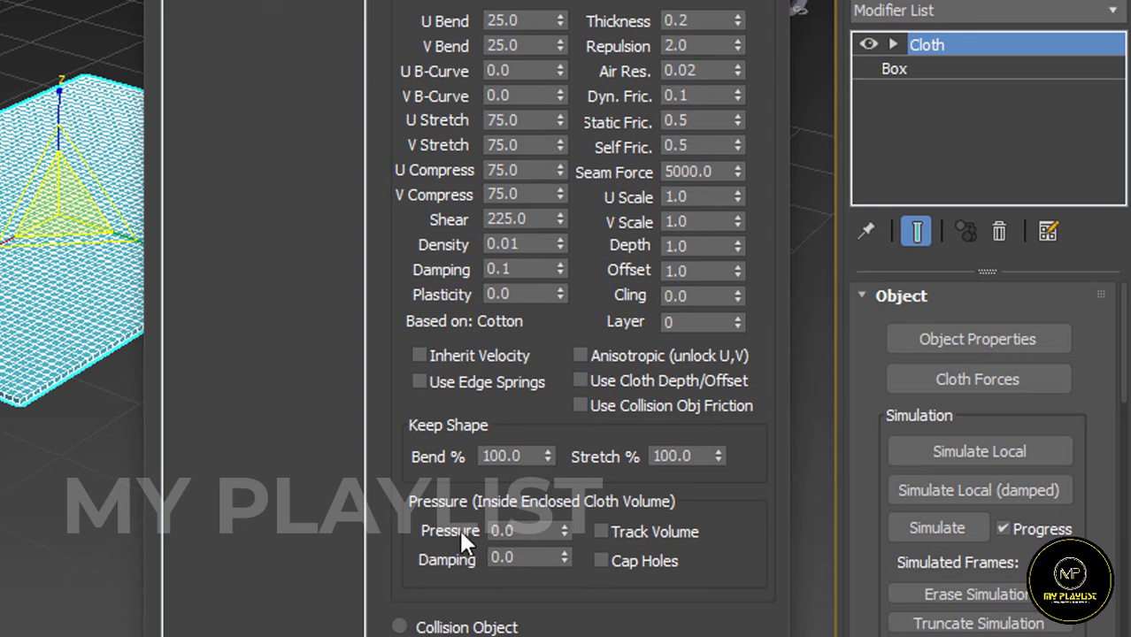
left_click_drag(522, 531, 486, 531)
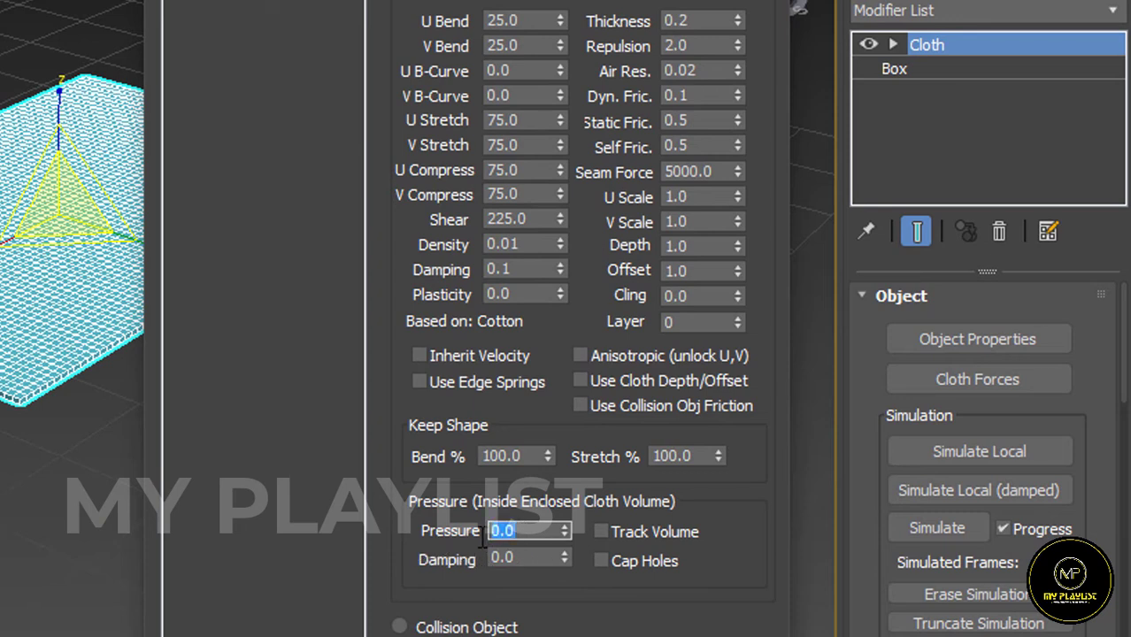
type("10")
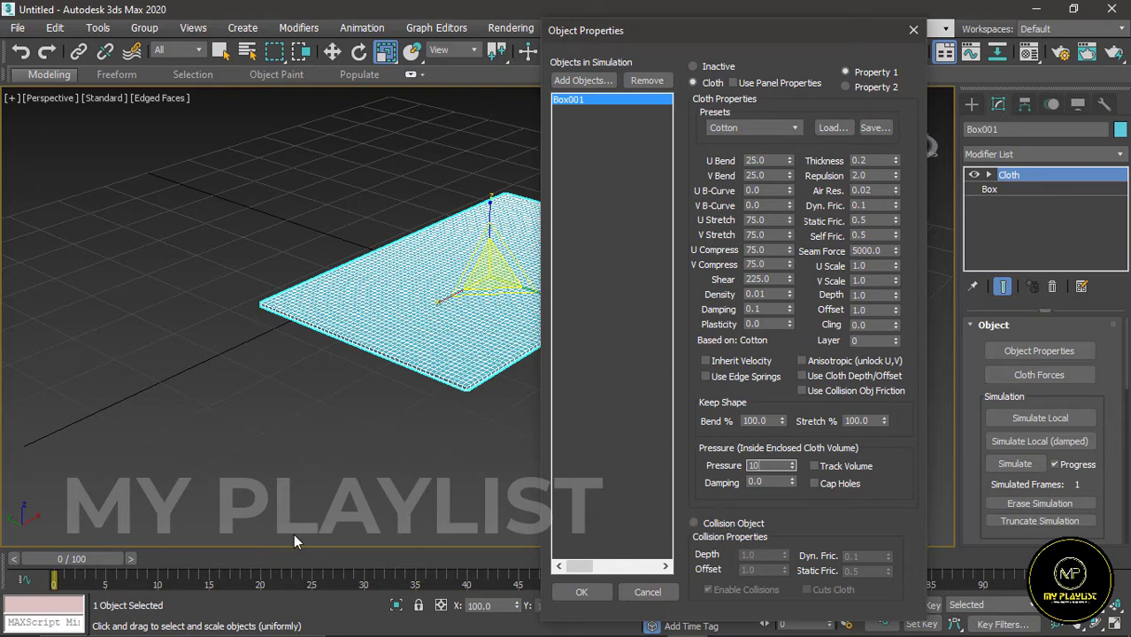
left_click(584, 592)
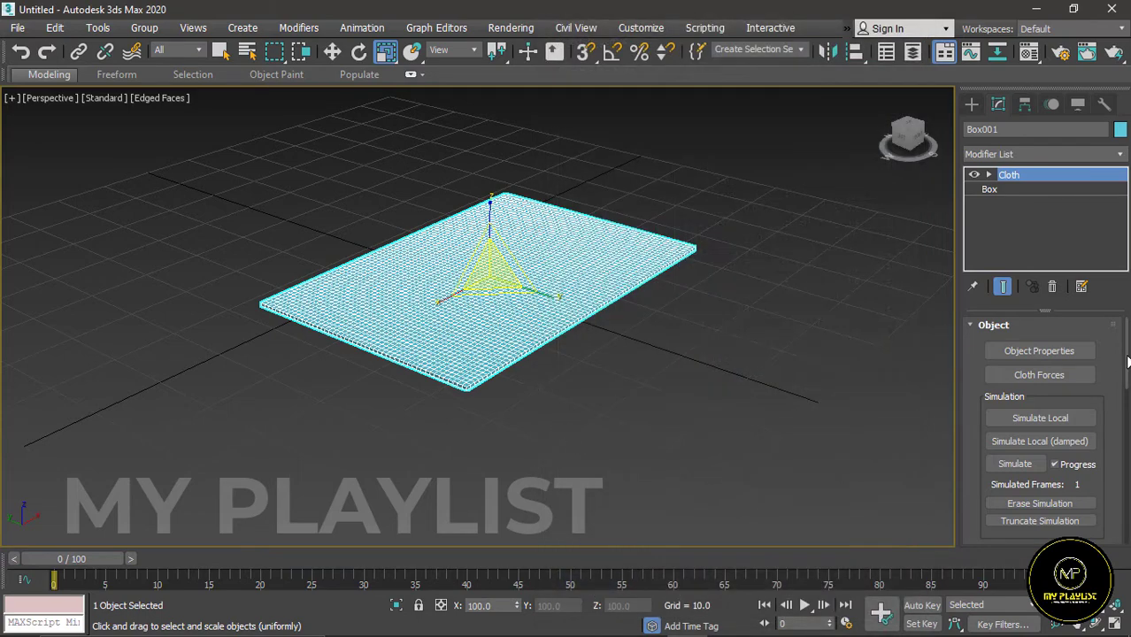
Disable the Gravity toggle in the Cloth modifier's Simulation Parameters.
left_click_drag(1127, 360, 1129, 478)
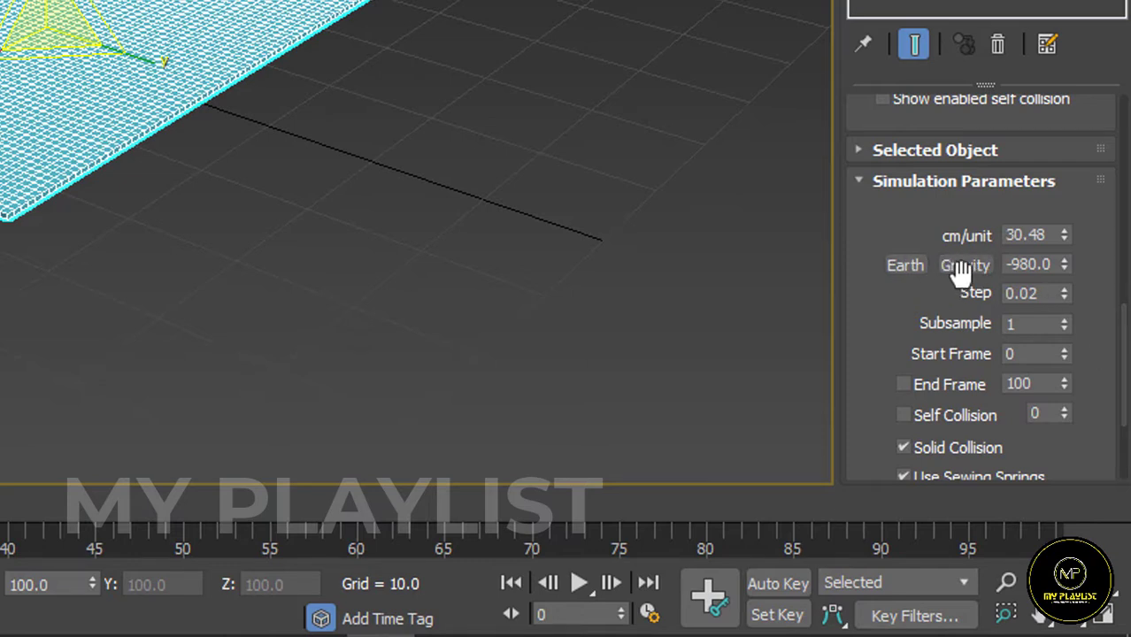
left_click(965, 266)
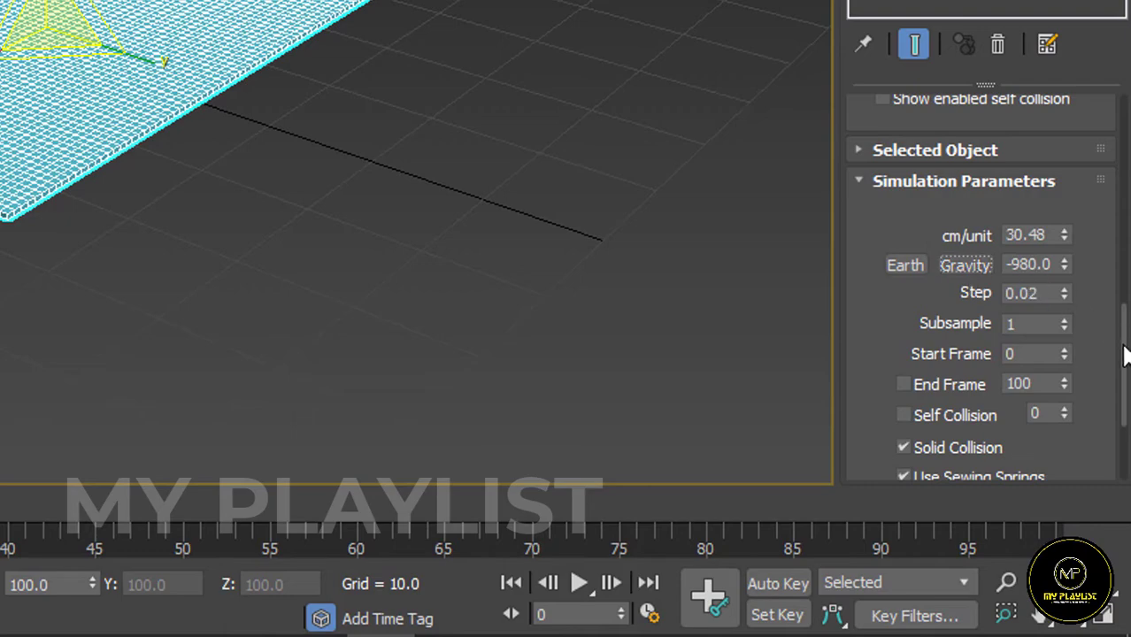
left_click_drag(1124, 354, 1117, 120)
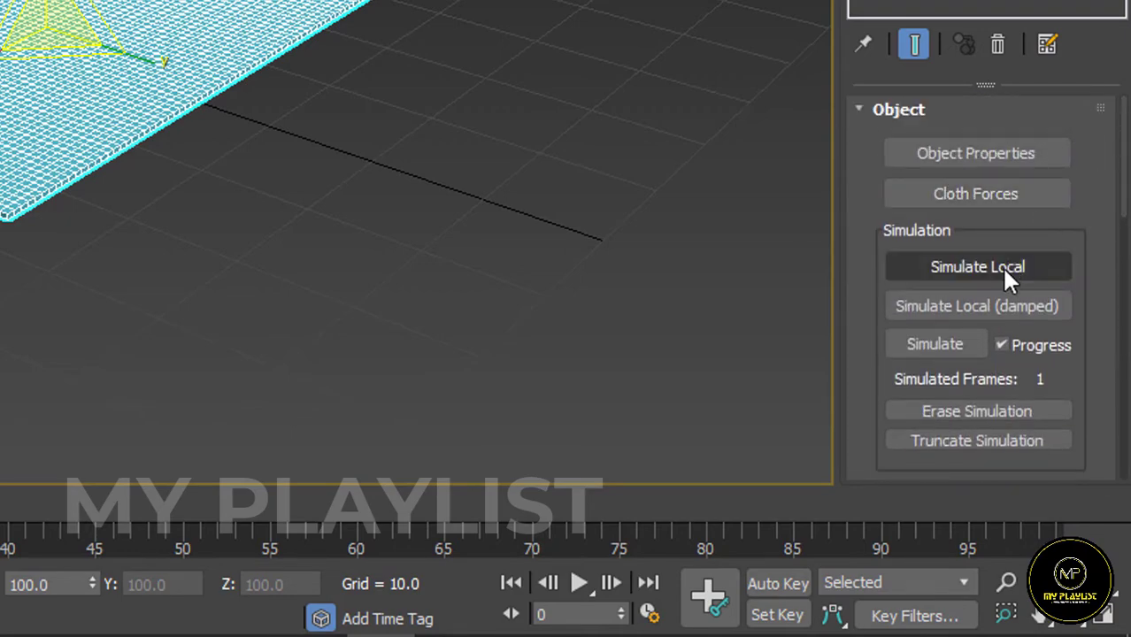
Run the local cloth simulation until the box inflates, then raise the pillow slightly along Z.
left_click(999, 268)
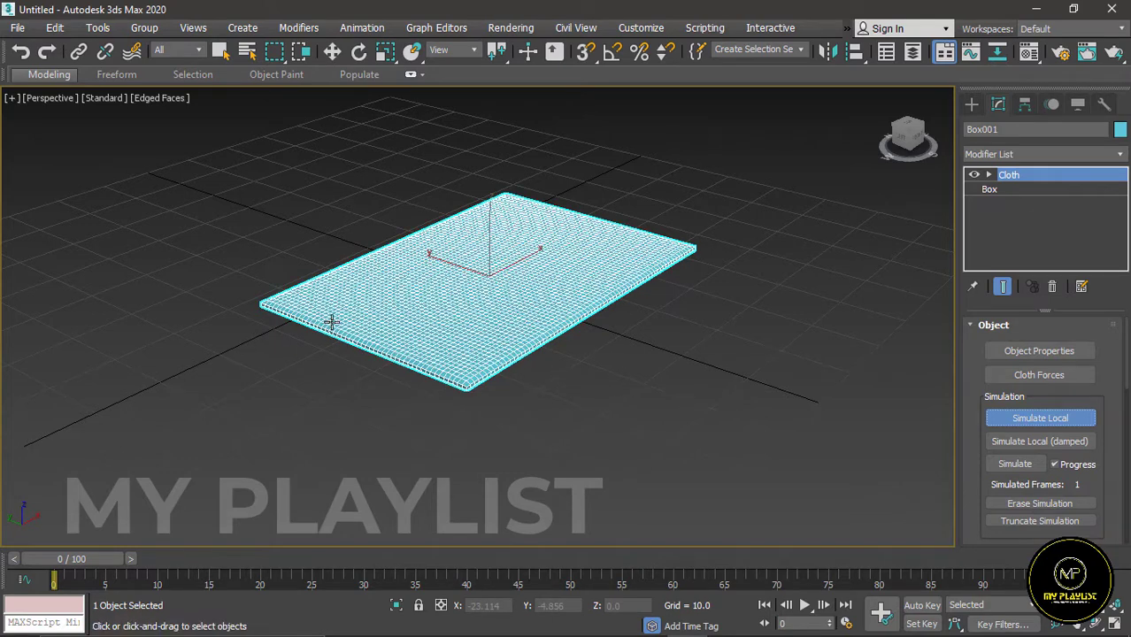
left_click(155, 98)
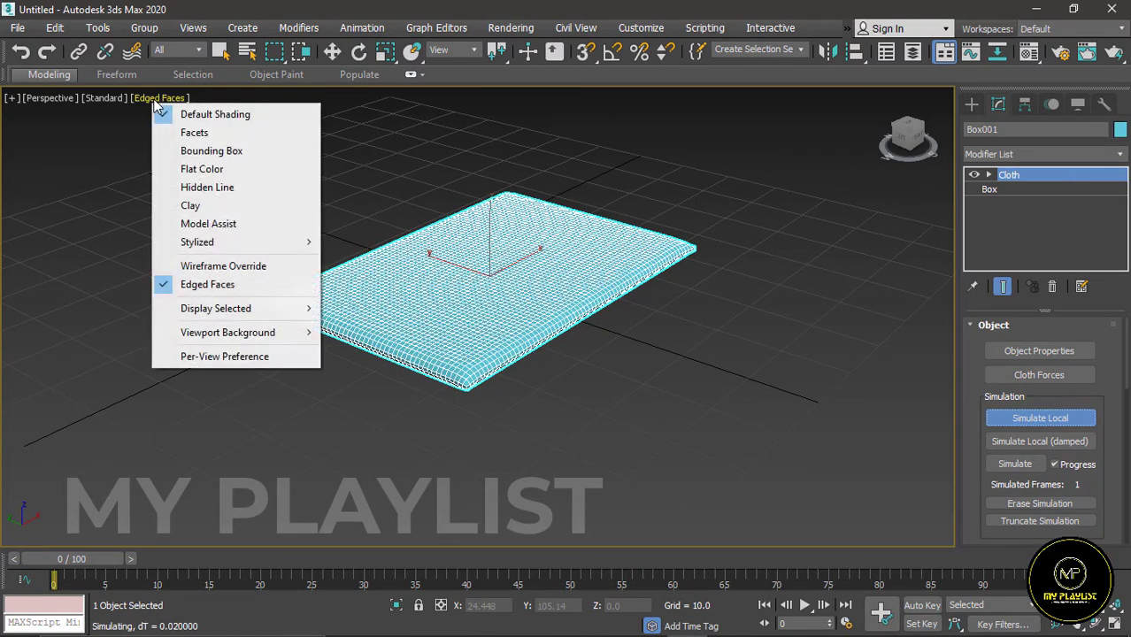
left_click(207, 284)
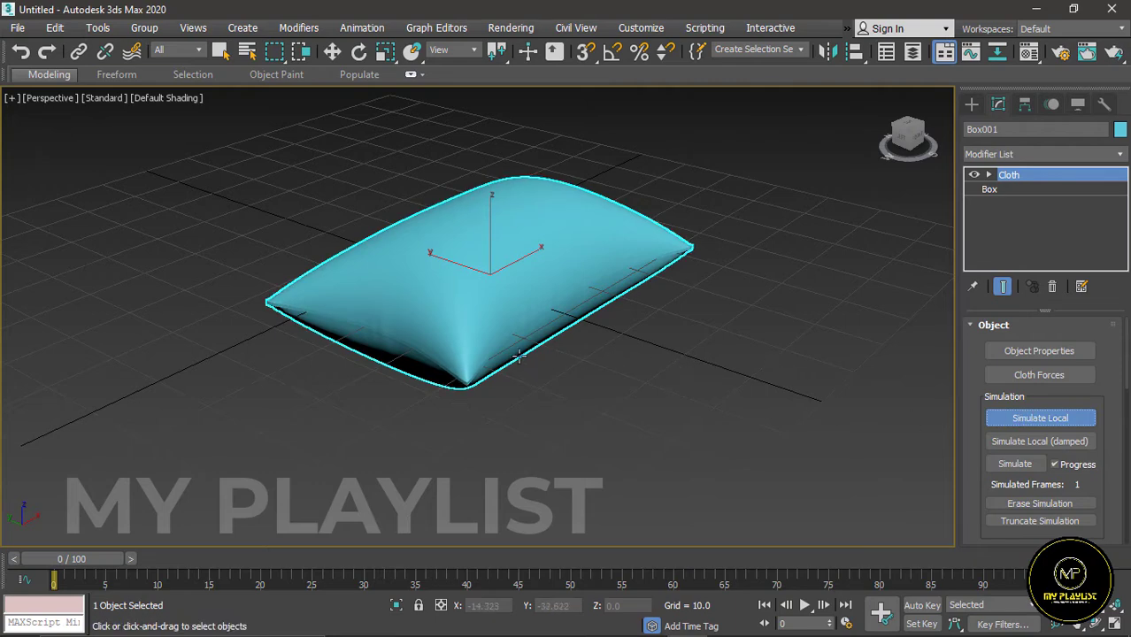
mouse_move(560, 407)
middle_mouse_down("alt")
mouse_move(363, 405)
mouse_move(489, 361)
mouse_move(485, 403)
middle_mouse_up("alt")
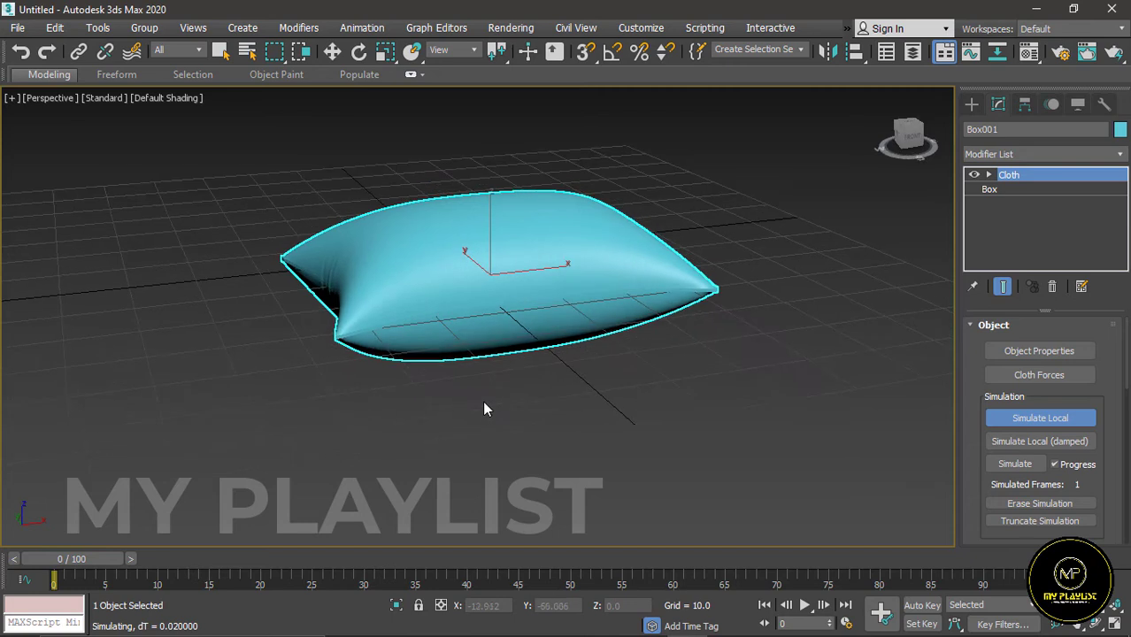
left_click(1038, 418)
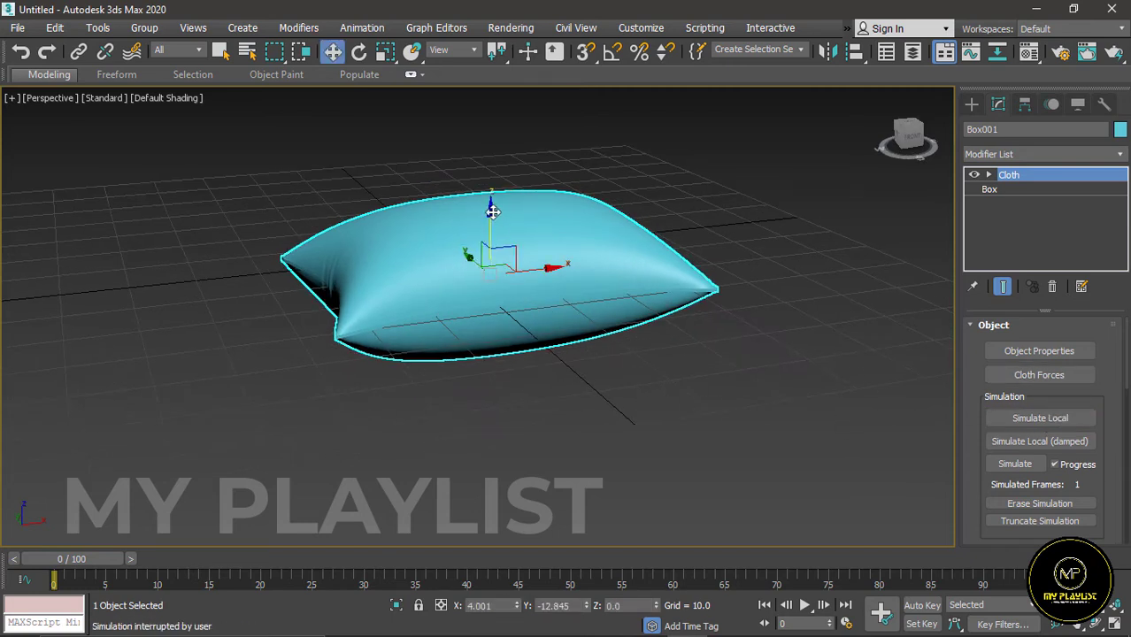
mouse_move(497, 213)
left_mouse_down()
mouse_move(504, 165)
mouse_move(499, 172)
left_mouse_up()
left_click(386, 55)
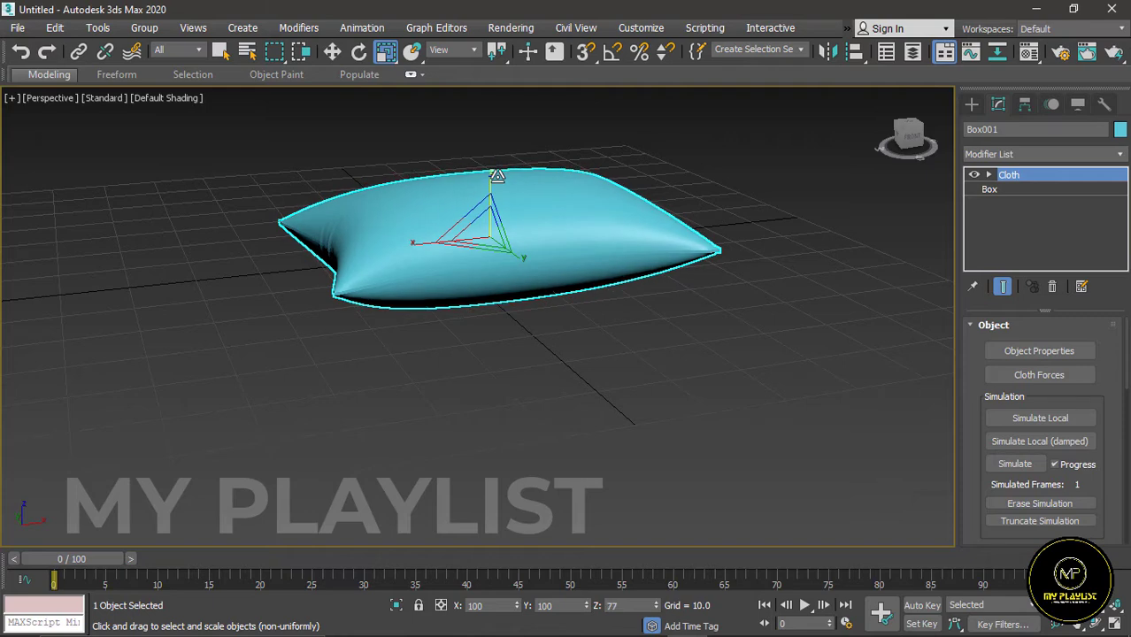
Scale the pillow down along Z to about 76.17% for a flatter profile.
scroll(341, 355, "down", 2)
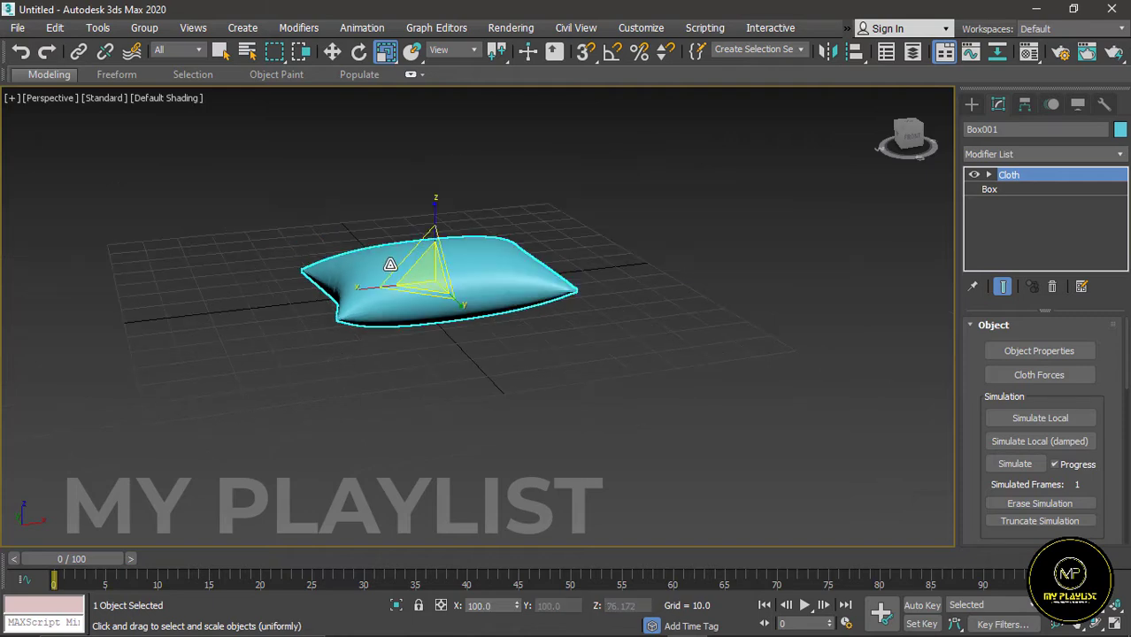
scroll(391, 260, "up", 4)
mouse_move(391, 260)
middle_mouse_down()
mouse_move(327, 281)
mouse_move(421, 306)
mouse_move(610, 320)
mouse_move(476, 353)
mouse_move(379, 301)
mouse_move(283, 298)
mouse_move(306, 303)
middle_mouse_up()
Add a Noise modifier above Cloth on the pillow.
left_click(1120, 154)
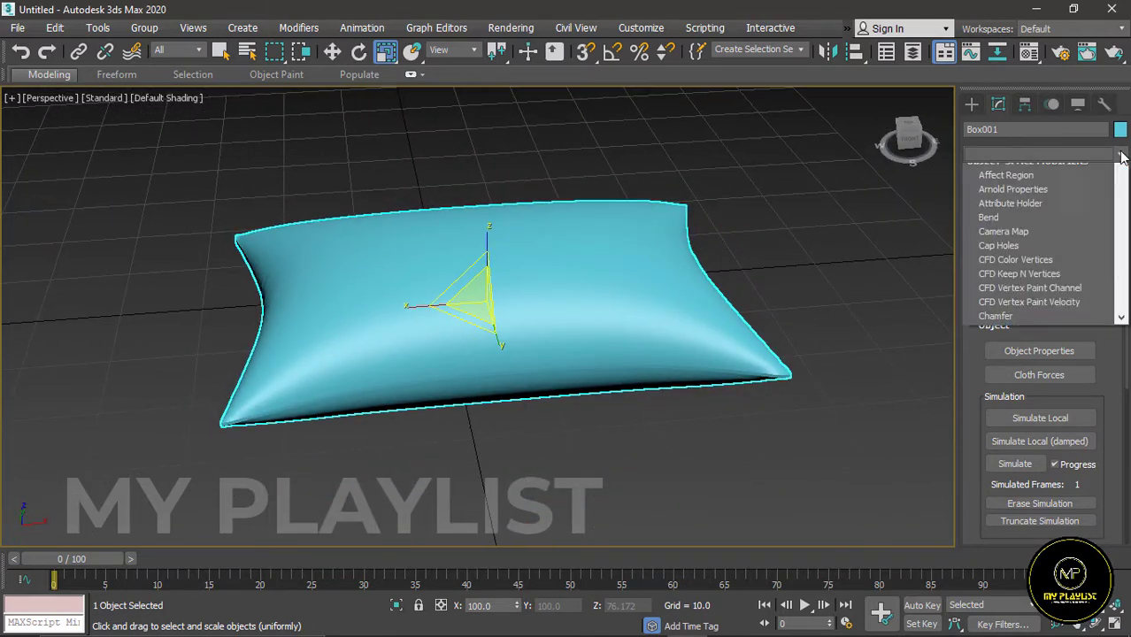
scroll(1036, 354, "down", 5)
scroll(1018, 469, "down", 3)
scroll(1017, 495, "down", 3)
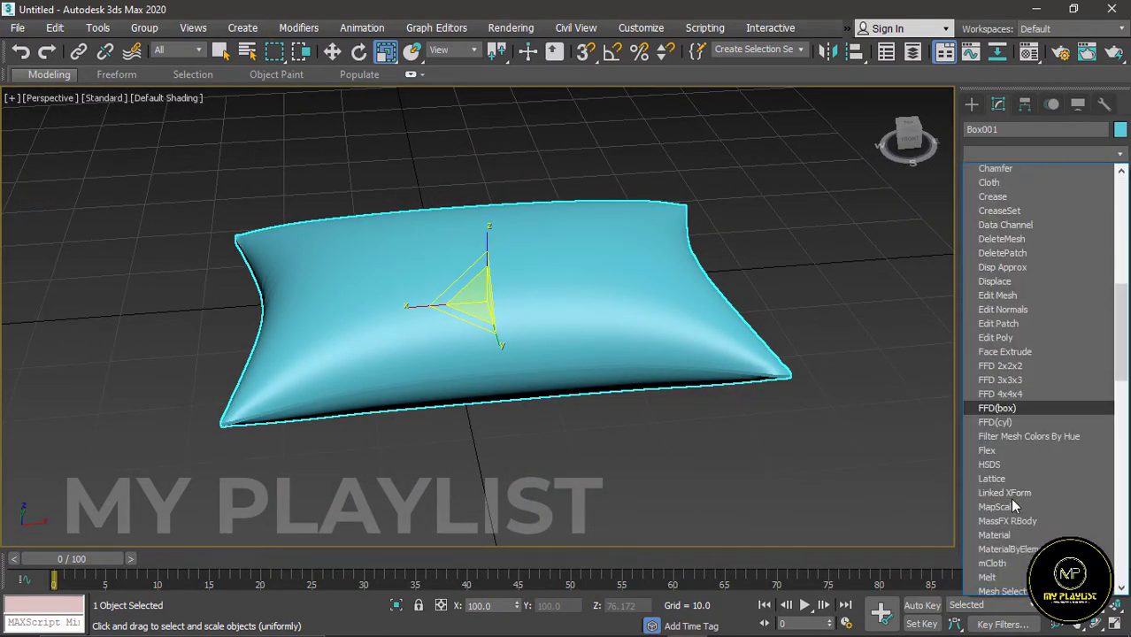
scroll(1015, 499, "down", 1)
scroll(1014, 501, "down", 2)
scroll(1013, 503, "down", 1)
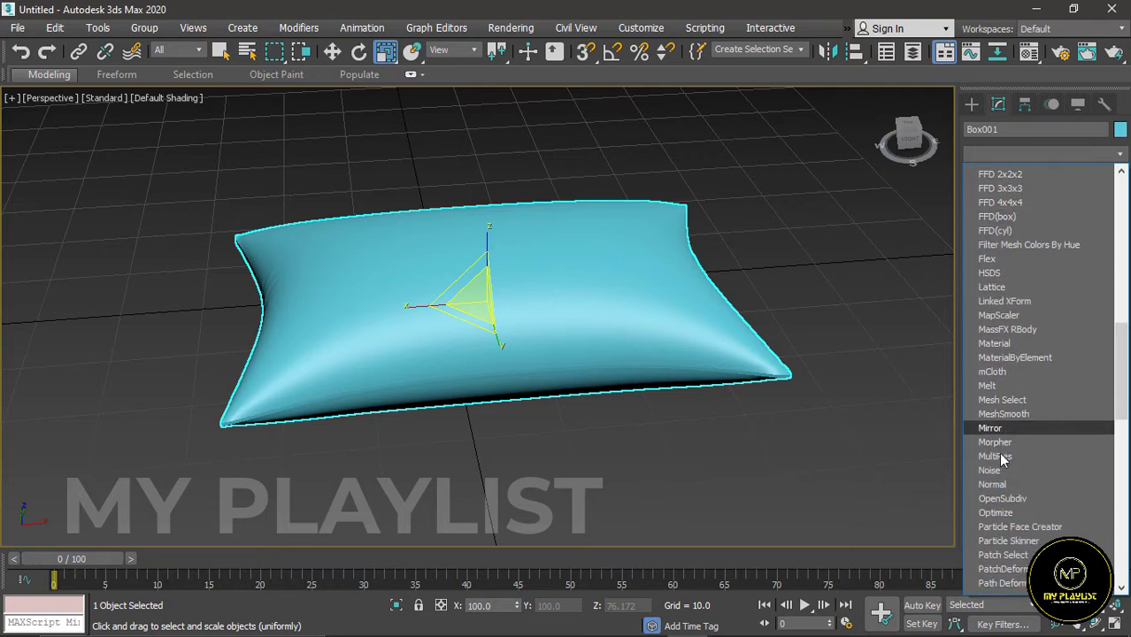
scroll(999, 452, "down", 4)
left_click(989, 326)
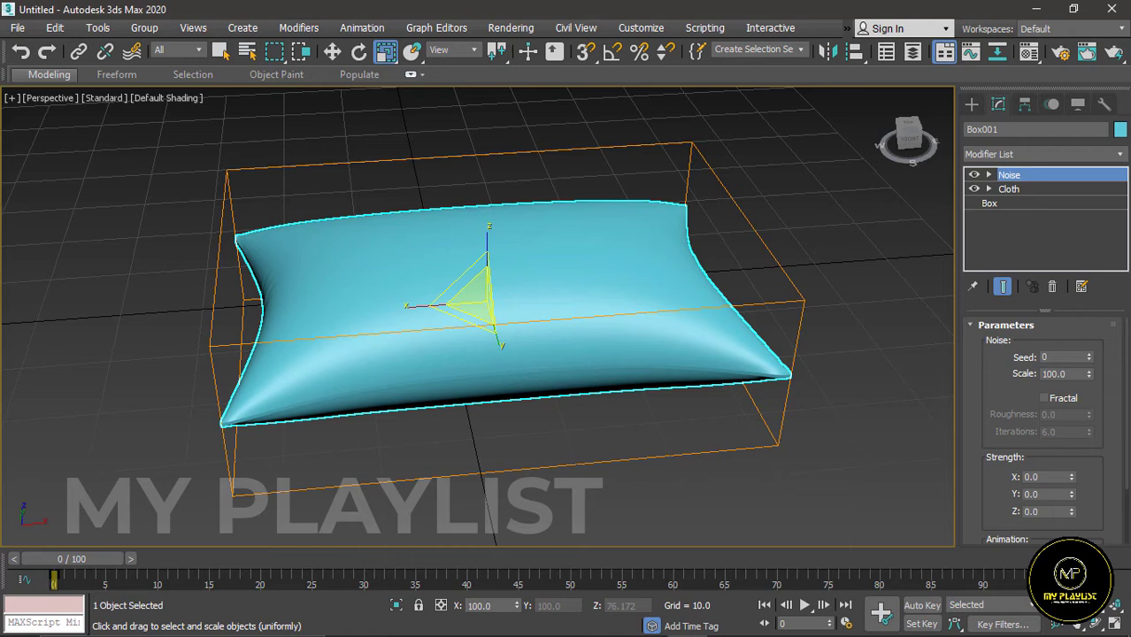
Enable Fractal noise with Scale 11 and strengths X 0.71, Y 0.81, Z 0.92.
left_click(1055, 403)
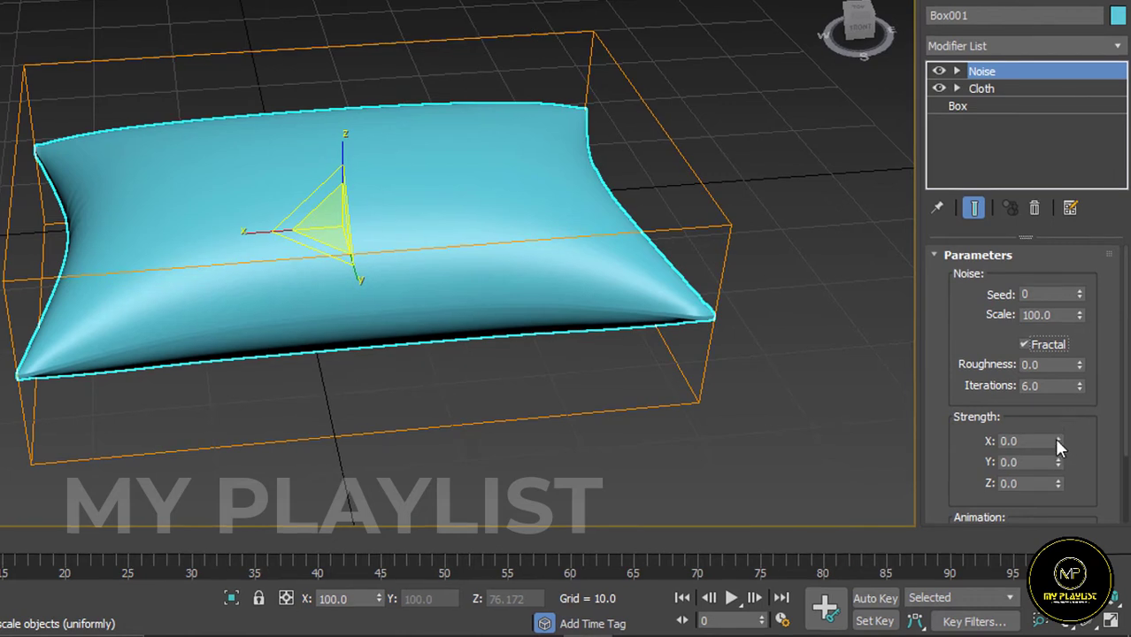
left_click_drag(1059, 441, 1072, 384)
mouse_move(1066, 431)
left_mouse_down()
mouse_move(1069, 473)
mouse_move(1068, 313)
mouse_move(1076, 406)
left_mouse_up()
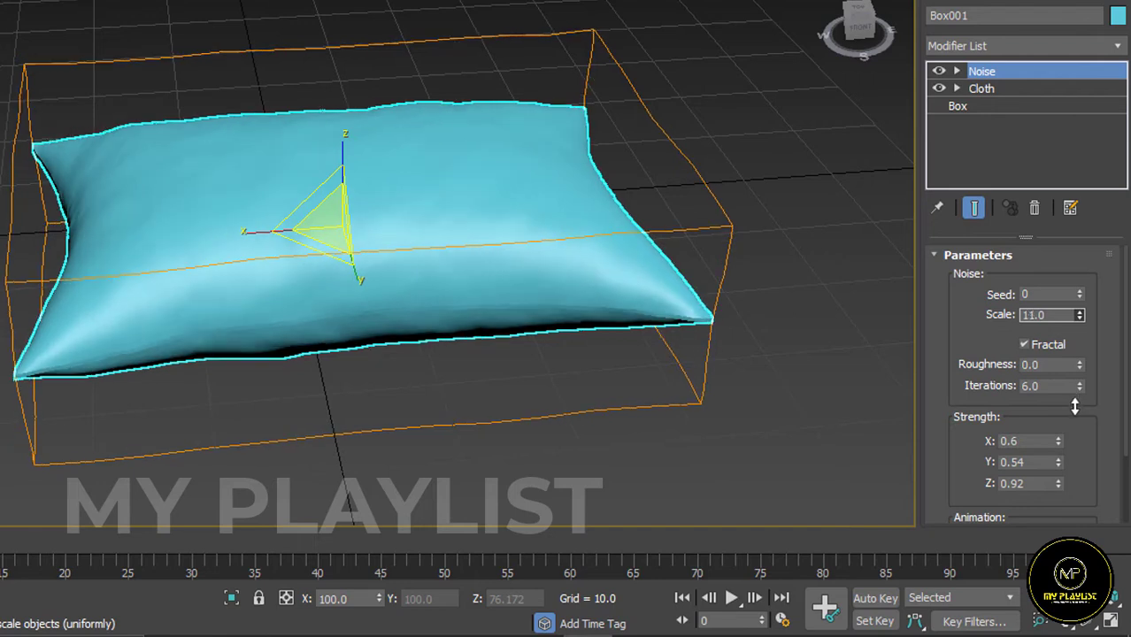
mouse_move(1075, 406)
left_mouse_down()
mouse_move(1058, 449)
mouse_move(1058, 434)
left_mouse_up()
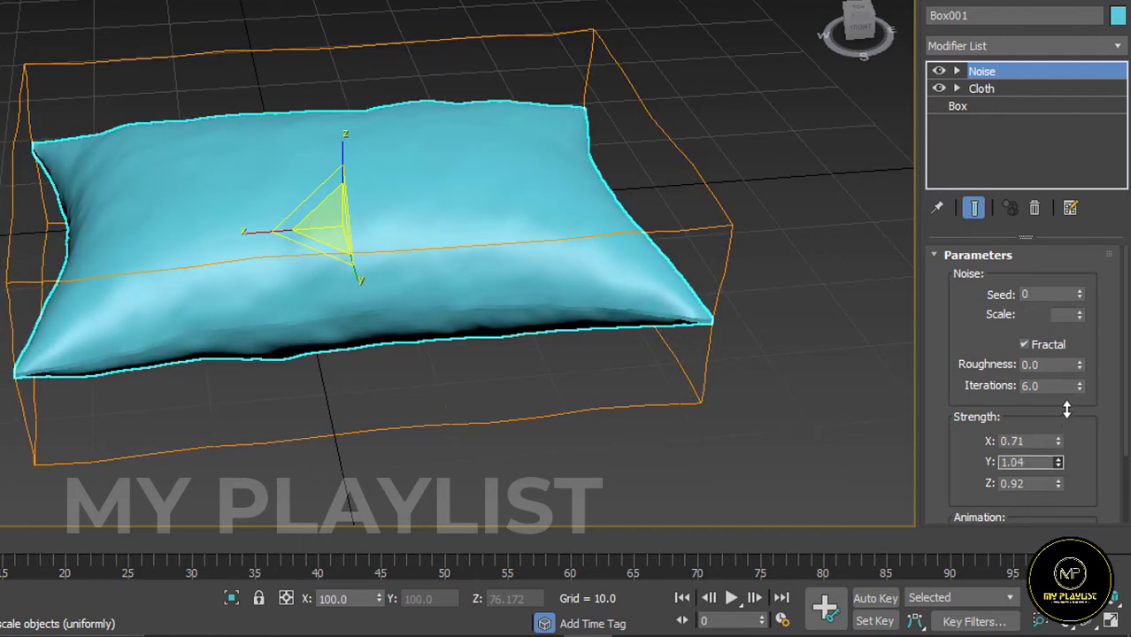
left_click(764, 297)
mouse_move(96, 273)
middle_mouse_down("alt")
mouse_move(272, 260)
mouse_move(221, 306)
mouse_move(116, 263)
mouse_move(24, 244)
middle_mouse_up("alt")
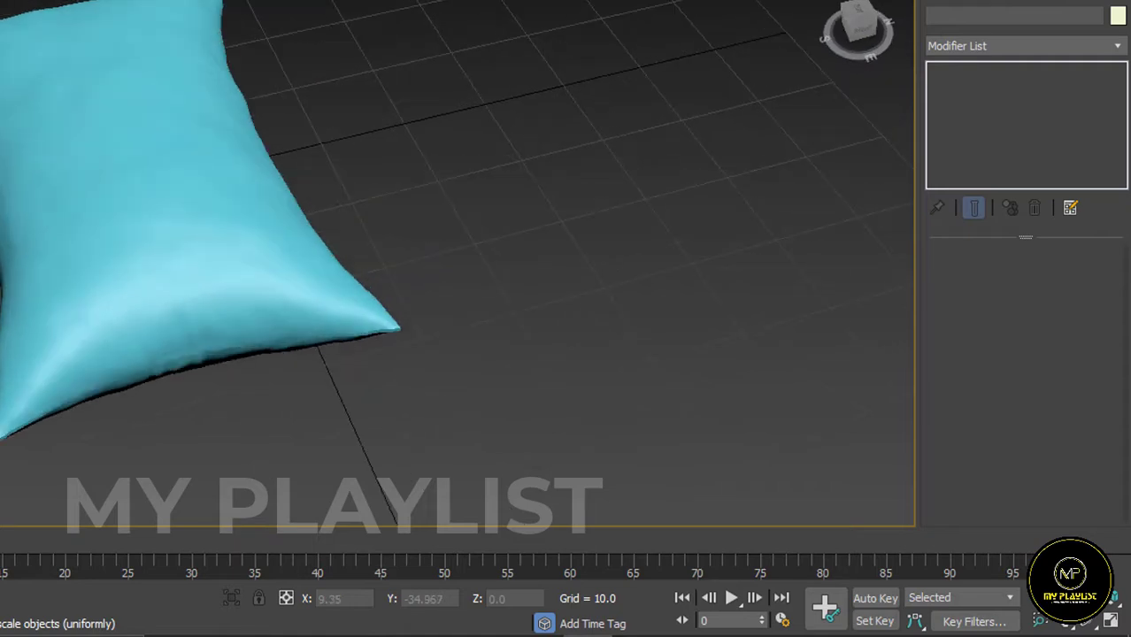
Convert the wrinkled pillow to Editable Poly and expand its sub-object levels.
mouse_move(56, 311)
middle_mouse_down("alt")
mouse_move(192, 258)
mouse_move(326, 269)
mouse_move(291, 331)
mouse_move(89, 250)
mouse_move(91, 277)
middle_mouse_up("alt")
right_click(469, 203)
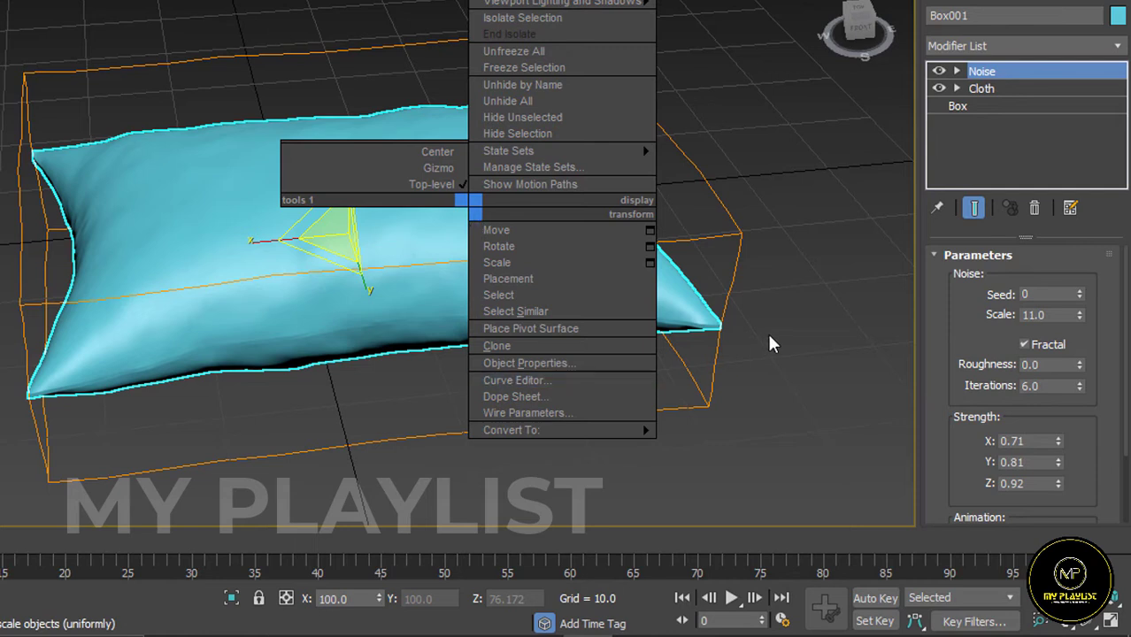
left_click(712, 448)
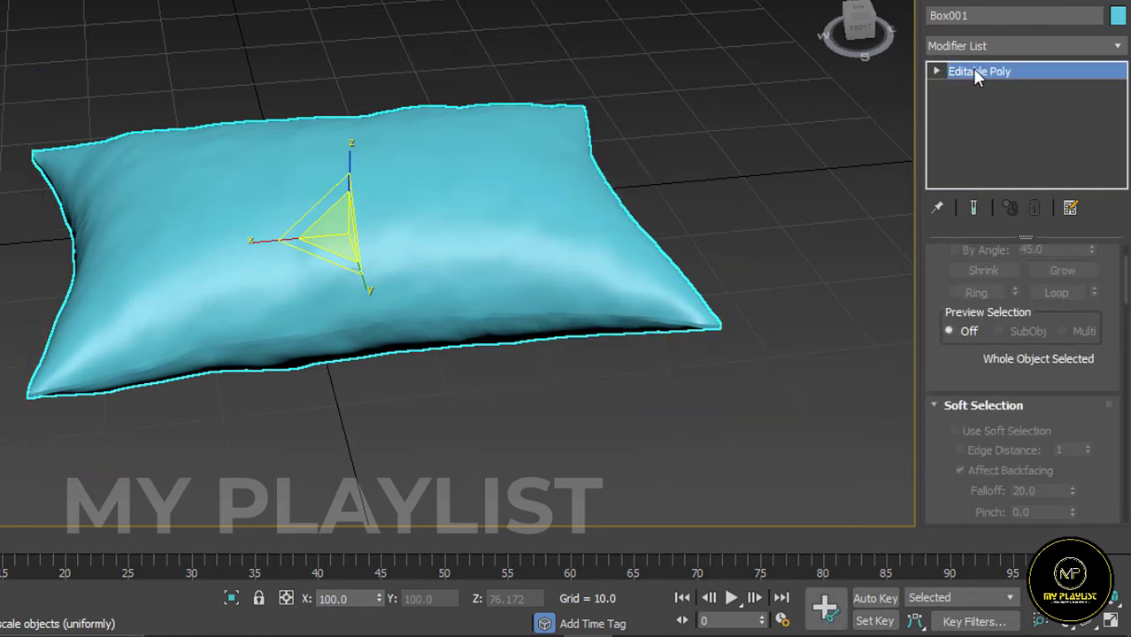
left_click(936, 69)
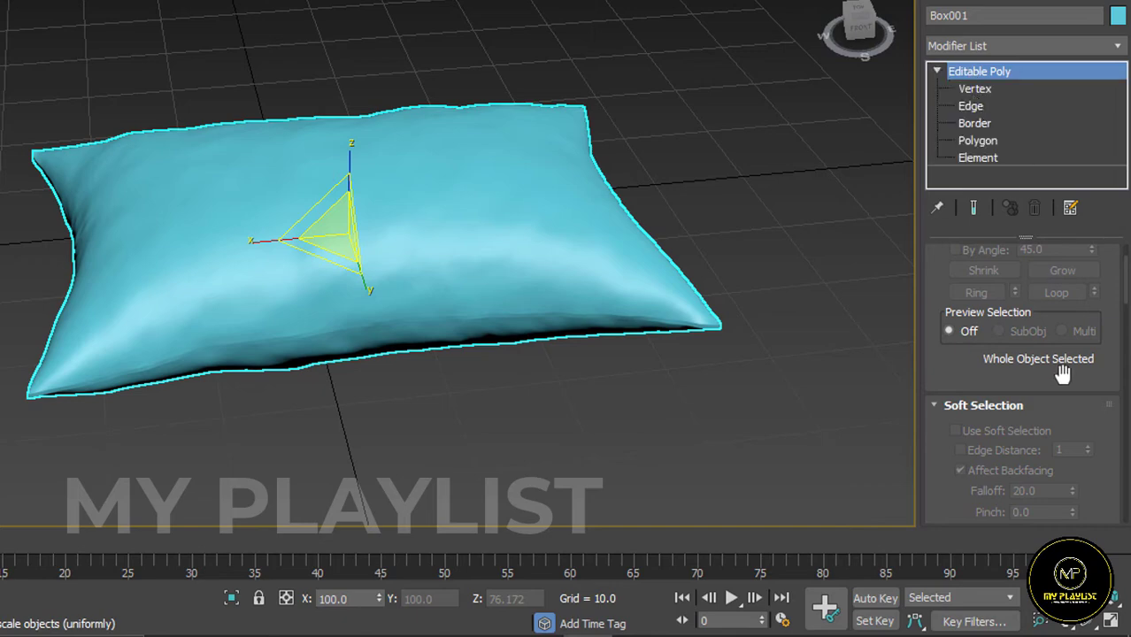
scroll(1061, 374, "up", 3)
Switch to Edge level and show edged faces on the shaded pillow.
left_click(1001, 277)
left_click(498, 309)
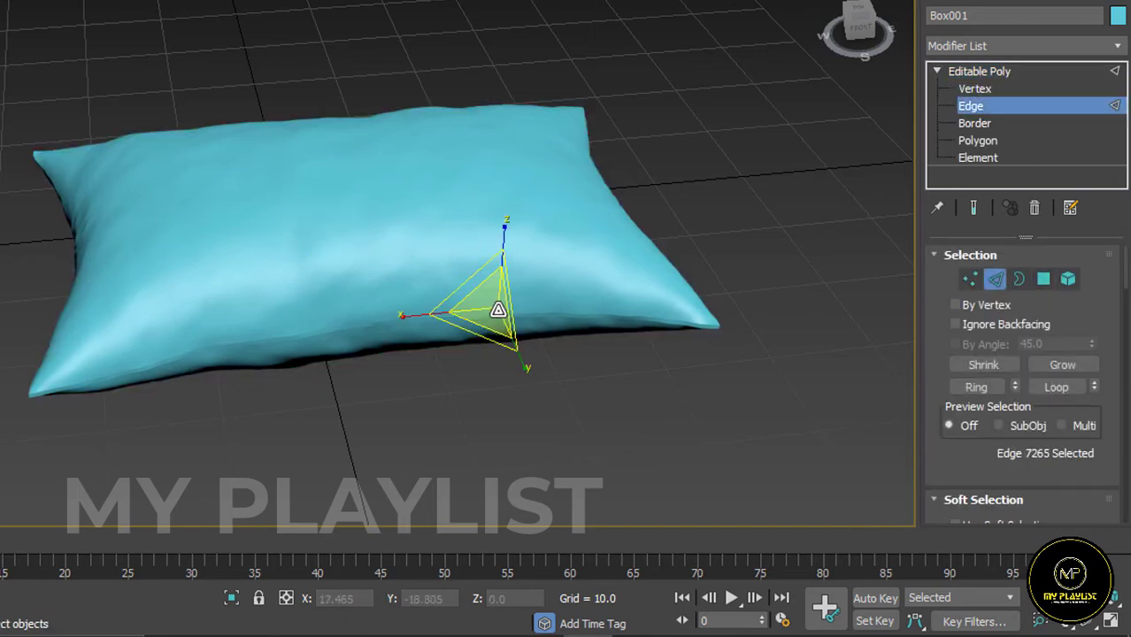
left_click(159, 97)
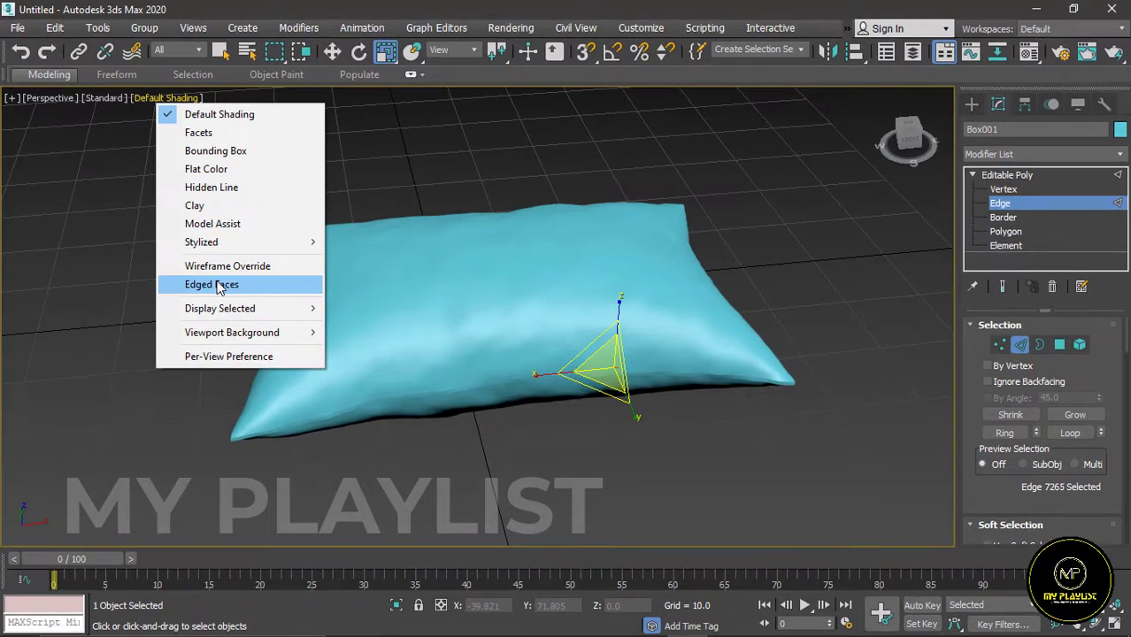
left_click(155, 285)
mouse_move(454, 423)
middle_mouse_down("alt")
mouse_move(343, 383)
mouse_move(321, 333)
mouse_move(338, 392)
middle_mouse_up("alt")
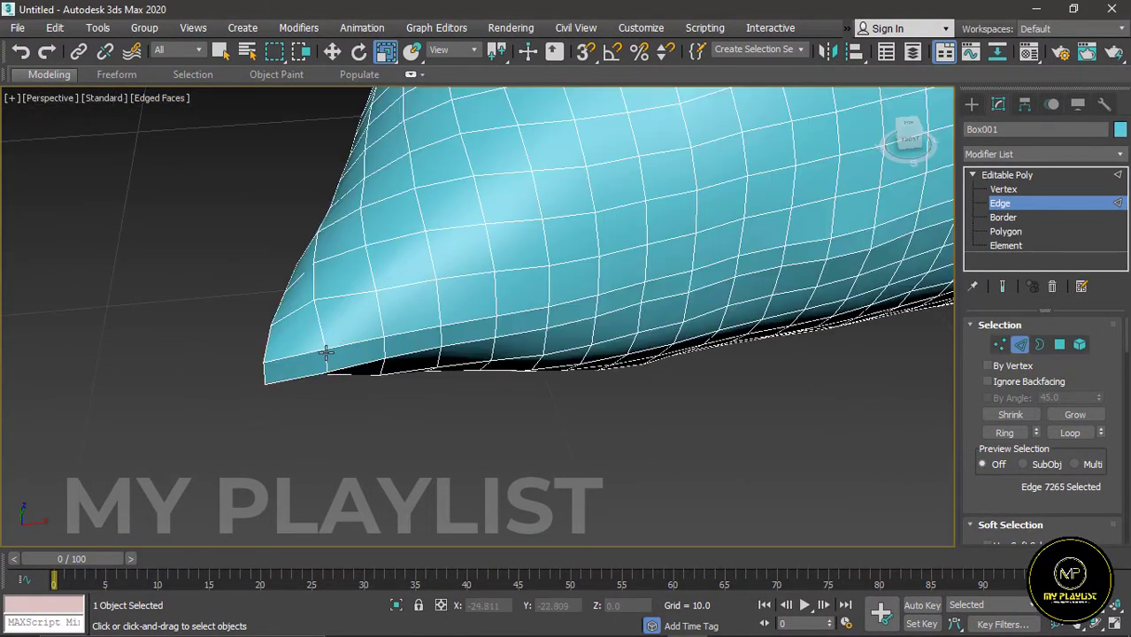
scroll(326, 352, "up", 1)
scroll(323, 353, "up", 2)
Ring-select a side-band edge and Connect the ring into a new loop.
left_click(327, 363)
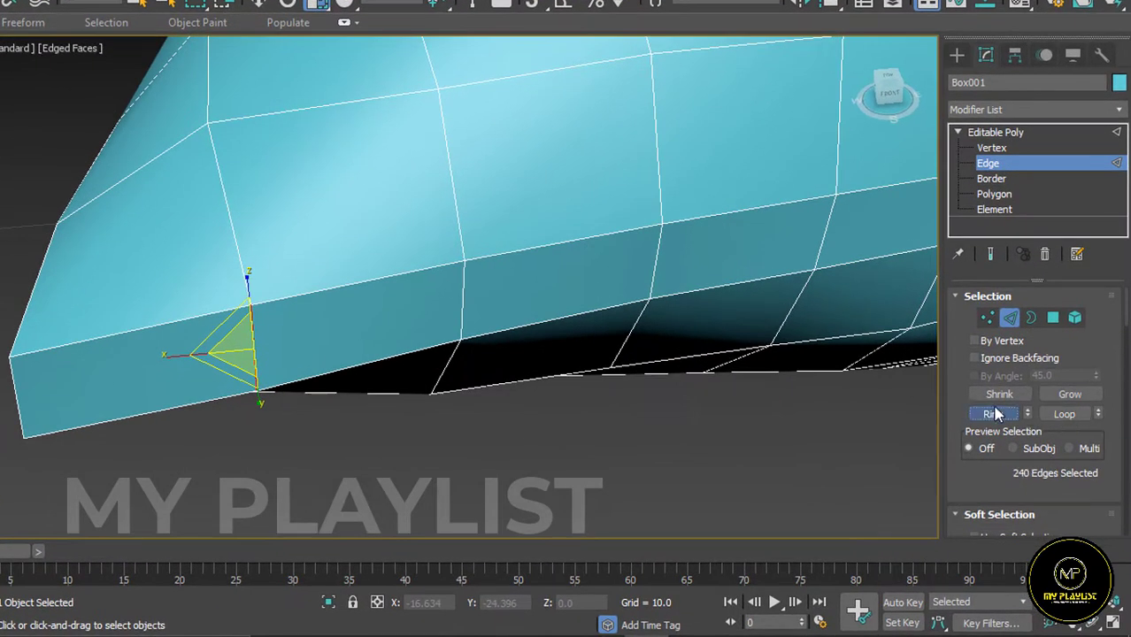
left_click(995, 415)
scroll(974, 512, "down", 3)
scroll(973, 500, "down", 3)
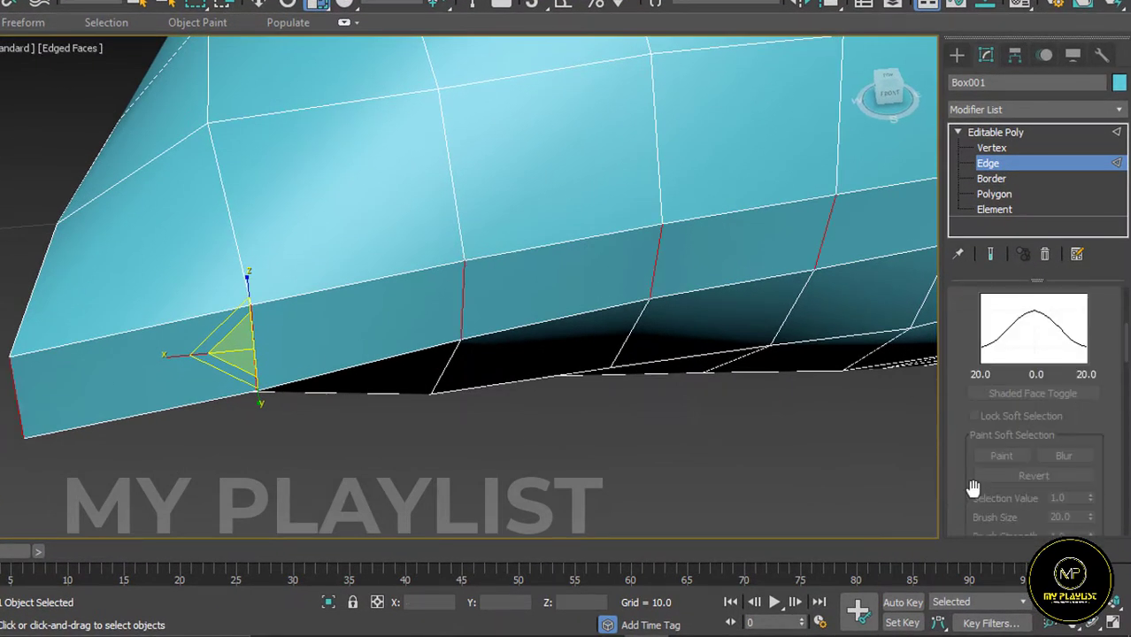
scroll(973, 492, "down", 3)
scroll(1009, 491, "down", 1)
scroll(1005, 485, "down", 2)
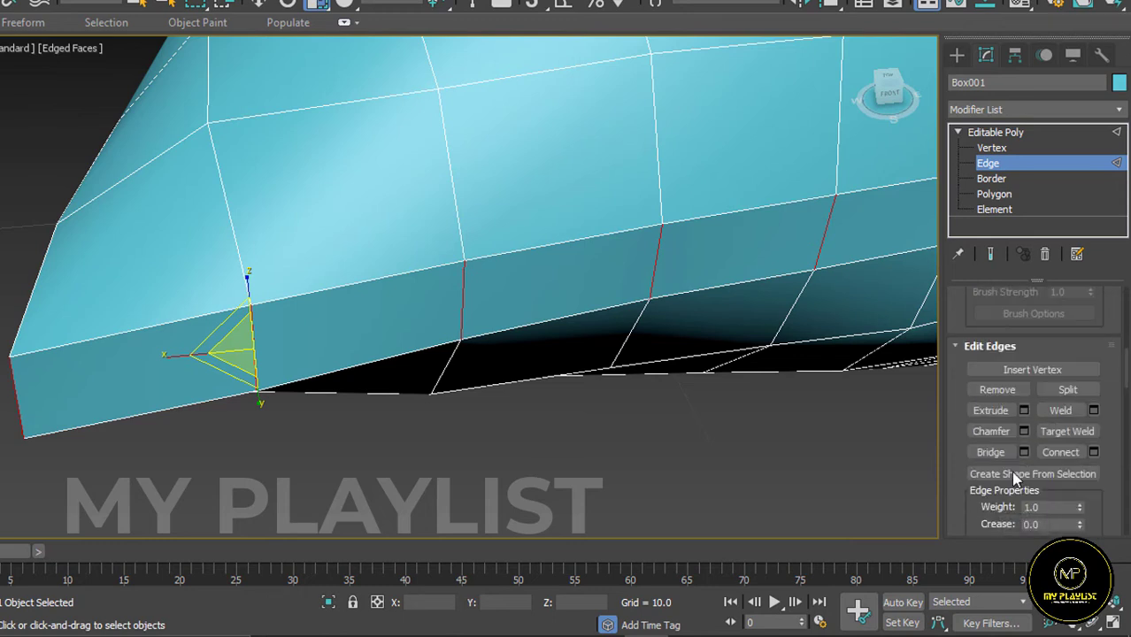
left_click(1075, 455)
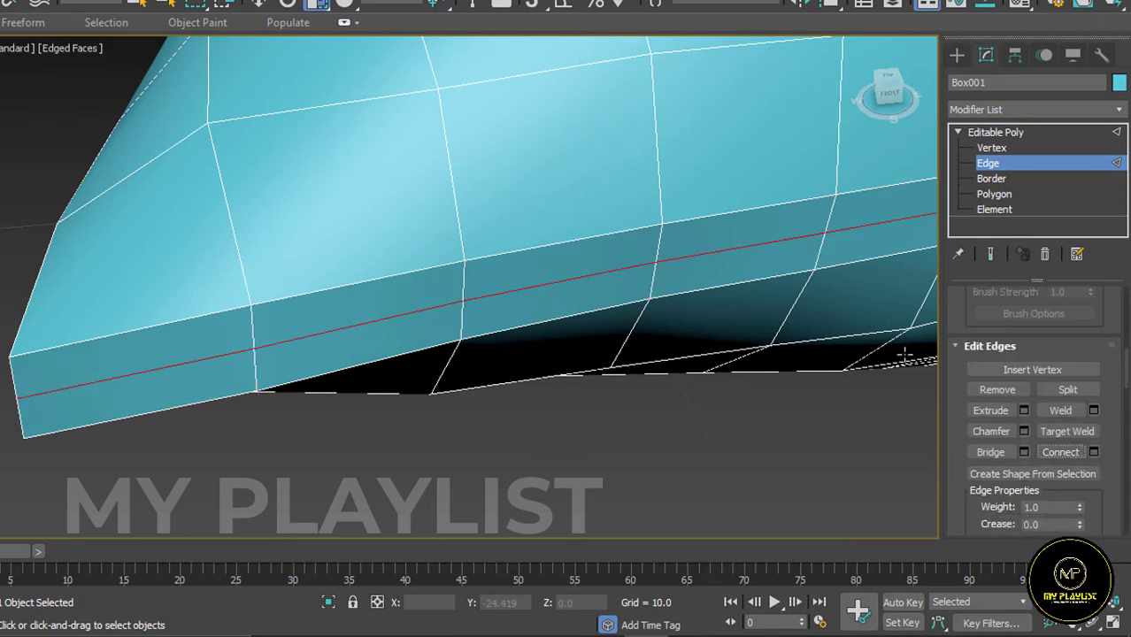
Browse the Modifier List and close it without adding a modifier.
left_click(1116, 110)
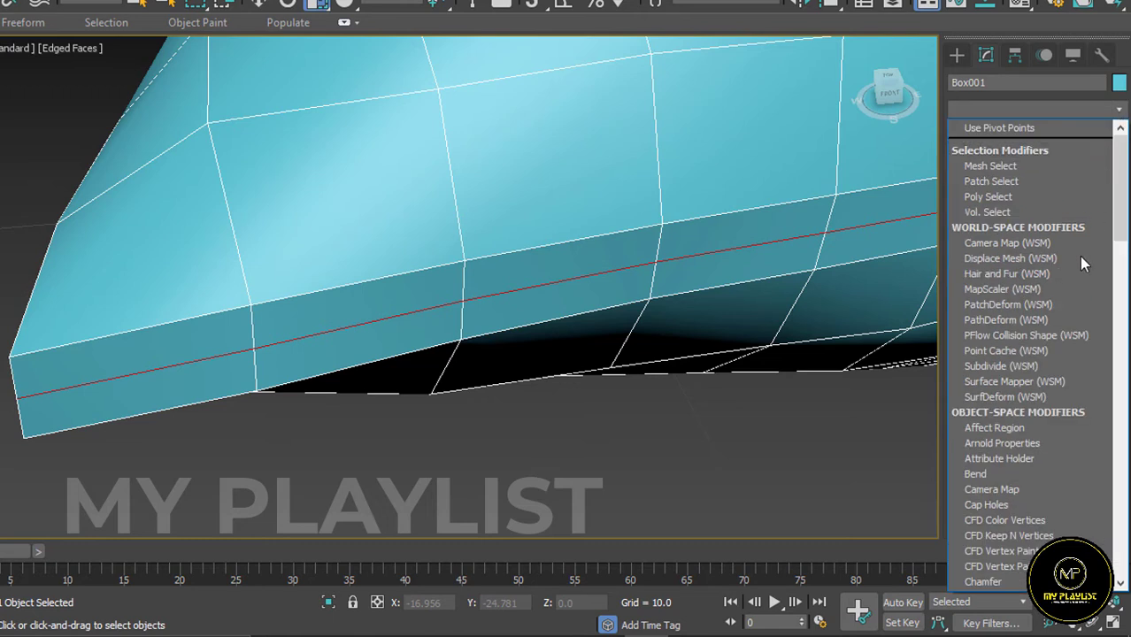
scroll(1030, 435, "down", 2)
scroll(1030, 435, "down", 4)
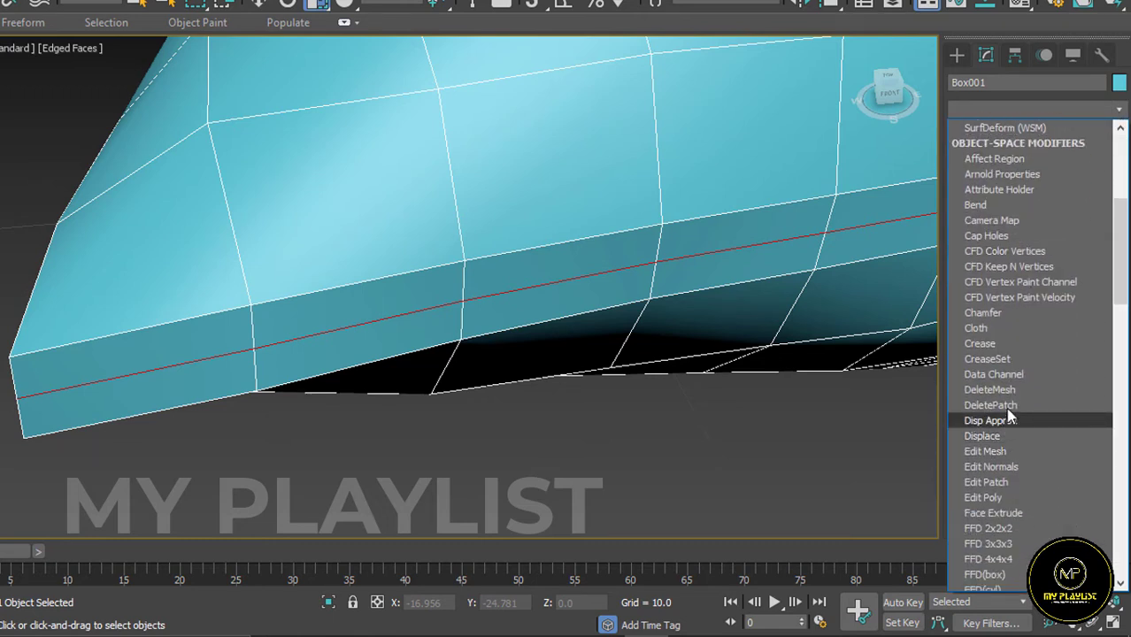
left_click(851, 457)
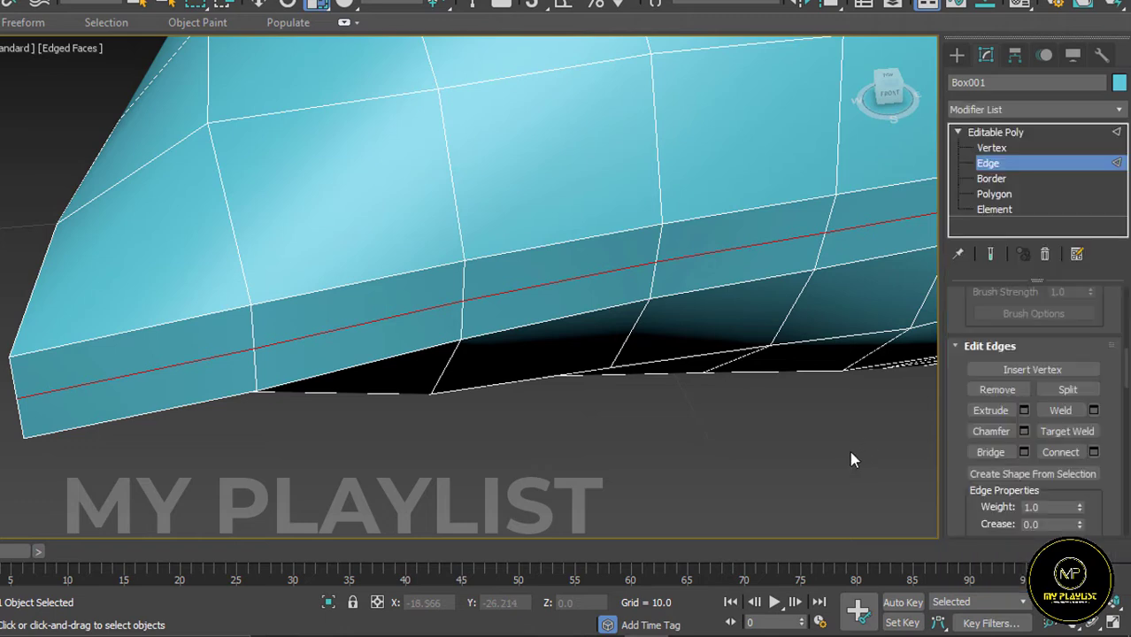
Extrude the new edge loop with height -0.103 and width 4.732 as a seam.
left_click(1024, 411)
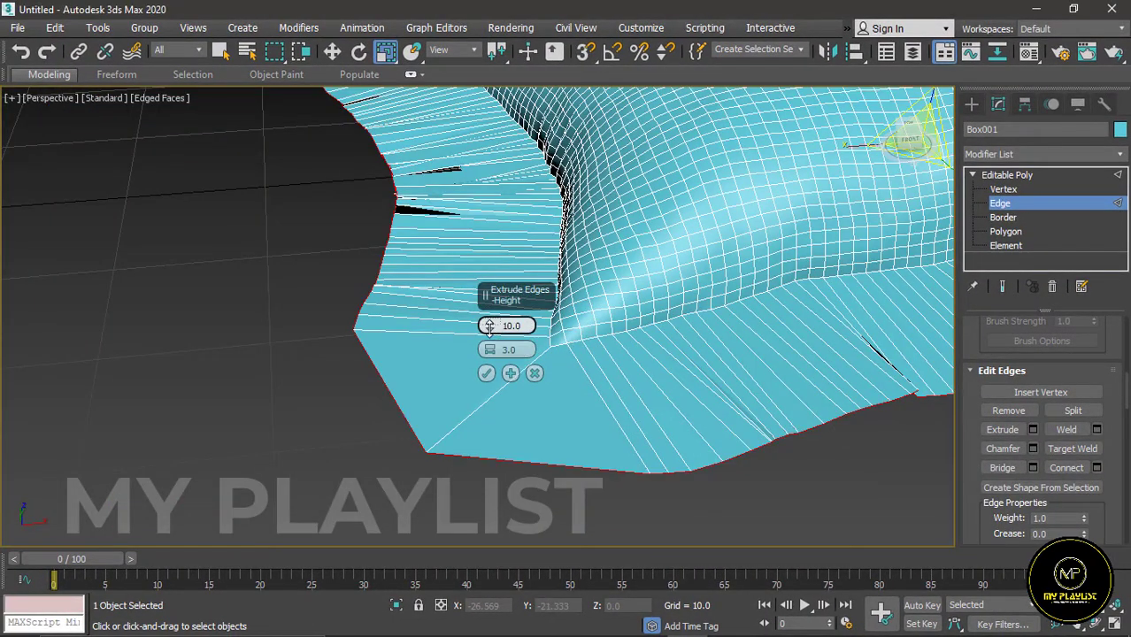
left_click_drag(489, 325, 489, 335)
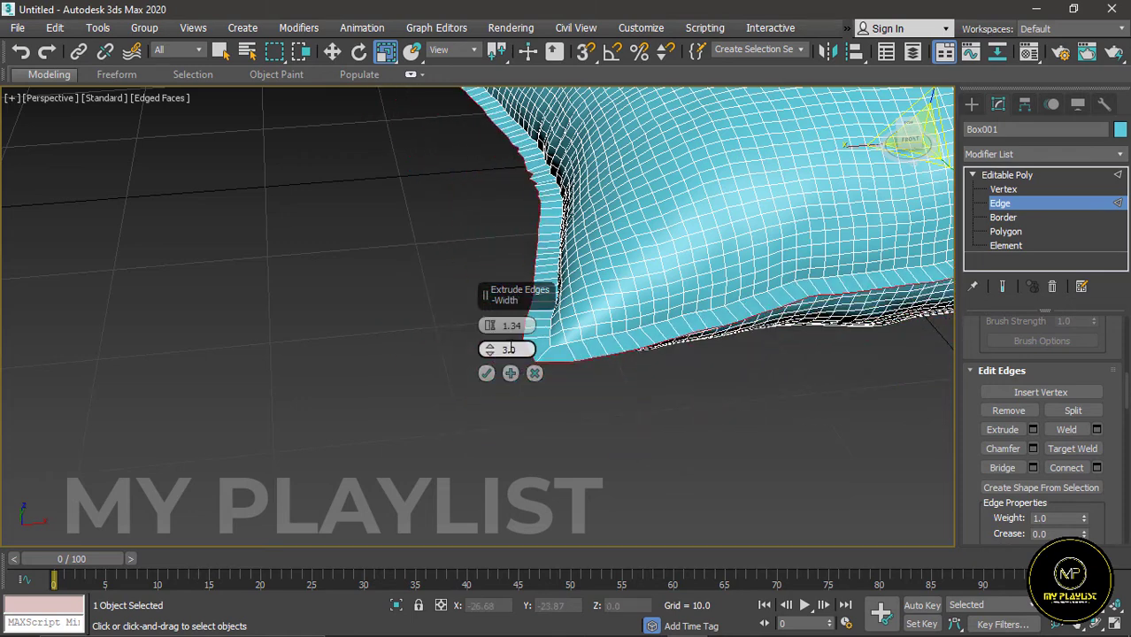
left_click_drag(490, 356, 491, 331)
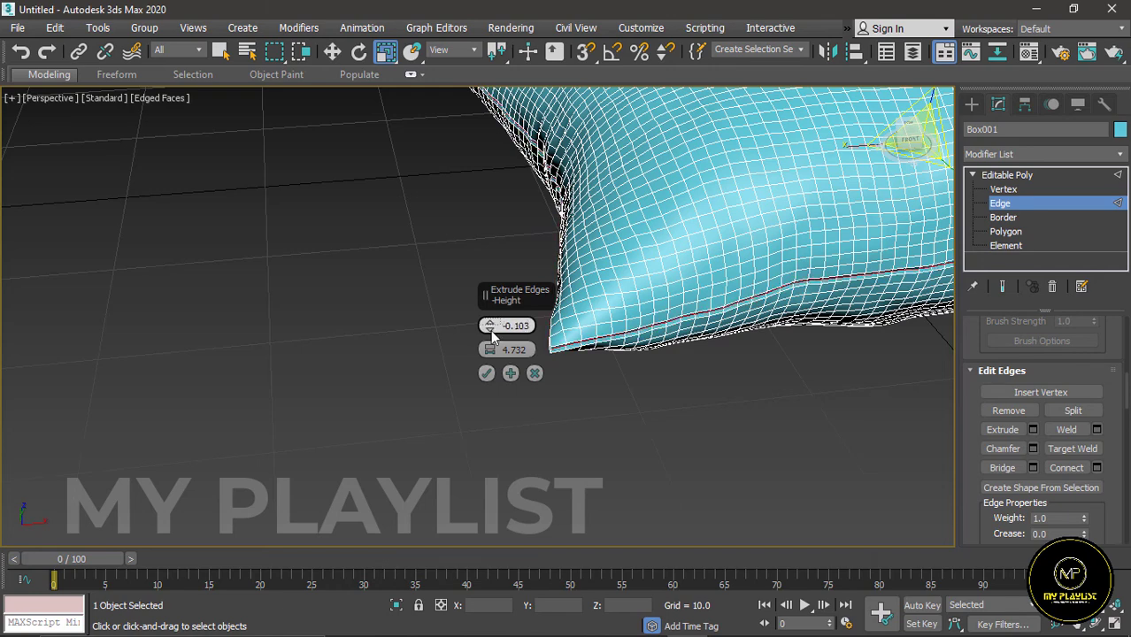
left_click(487, 373)
middle_click_drag(516, 373, 525, 410, "alt")
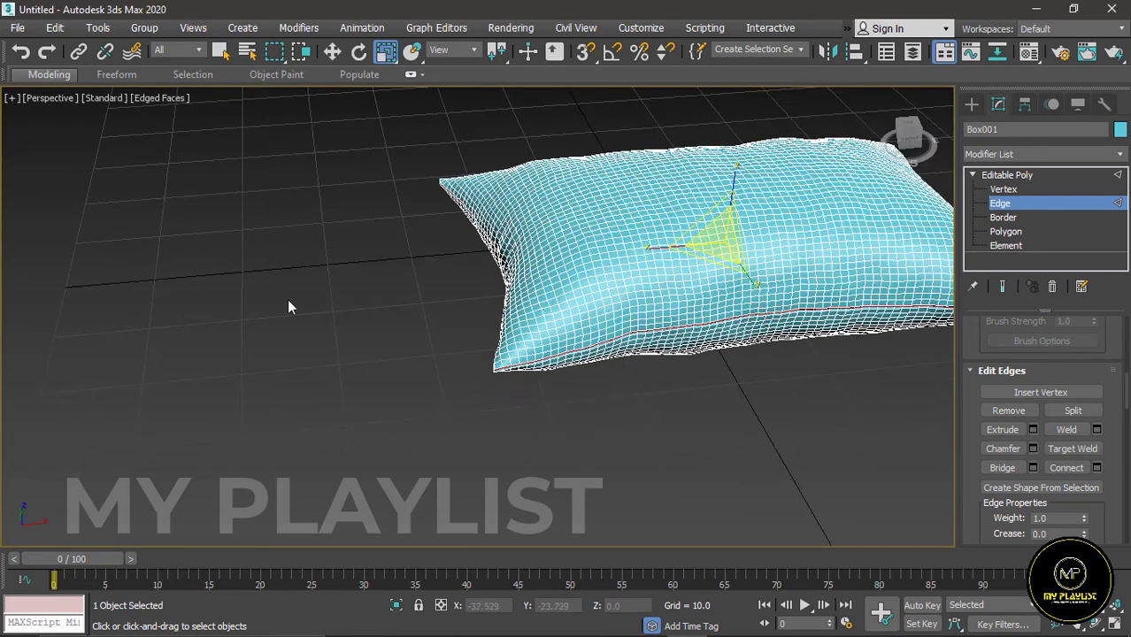
Hide the mesh edges on the shaded view and clear the seam edge selection.
left_click(159, 97)
left_click(204, 283)
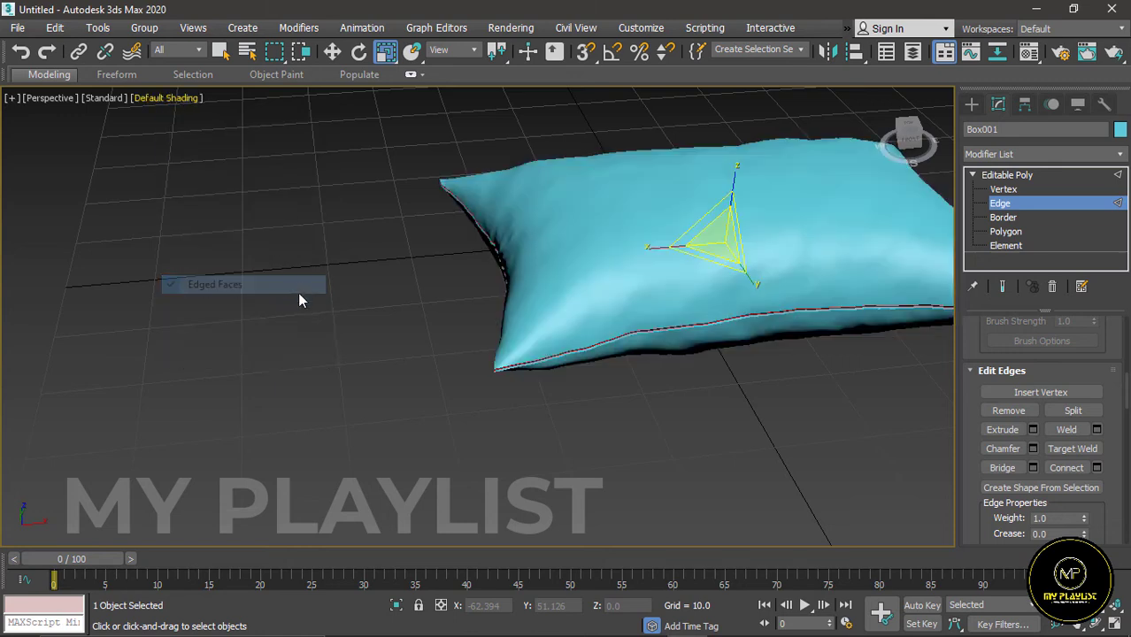
scroll(292, 301, "down", 4)
scroll(283, 318, "up", 5)
left_click(409, 434)
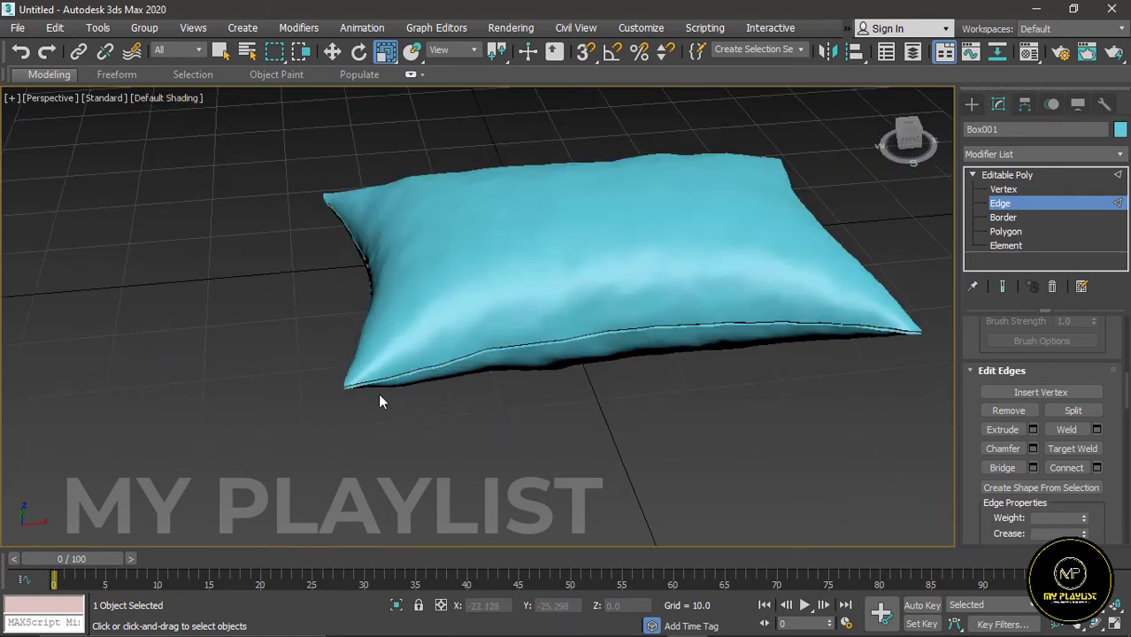
middle_click_drag(381, 401, 374, 391, "alt")
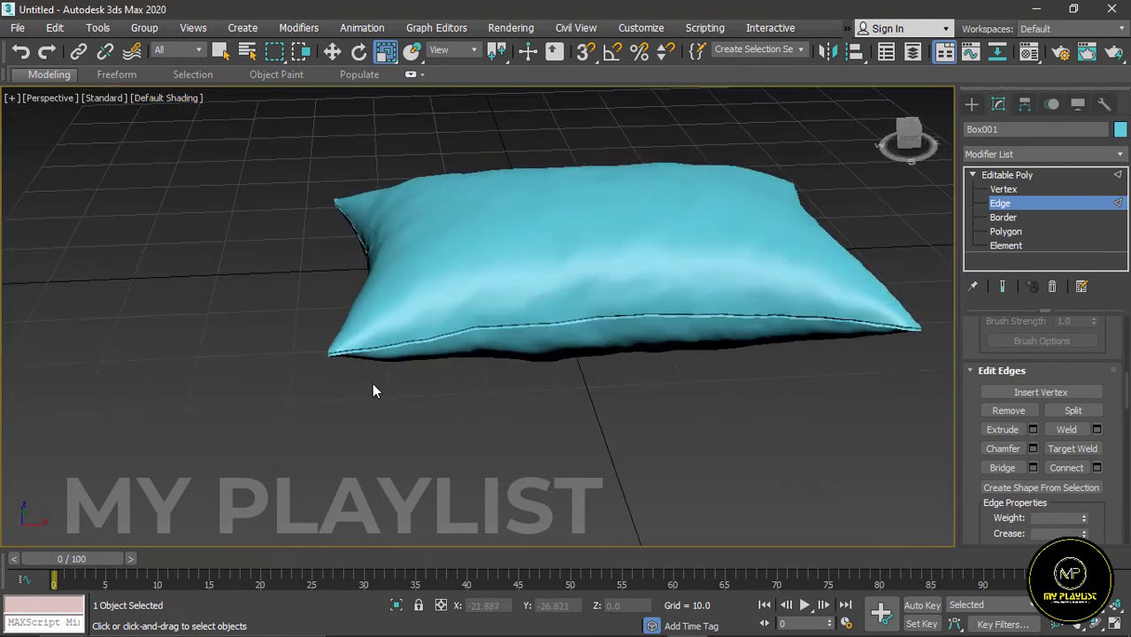
scroll(684, 297, "up", 3)
Add a MeshSmooth modifier (NURMS, 1 iteration) and inspect the smoothed pillow.
left_click(1117, 156)
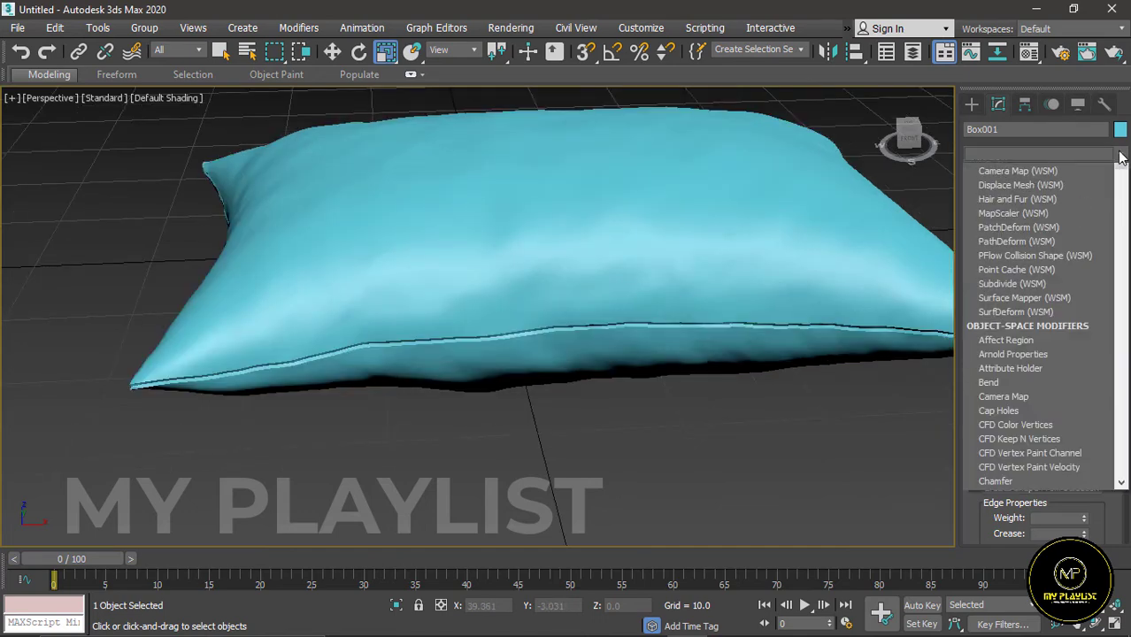
scroll(1056, 482, "down", 3)
scroll(1026, 482, "down", 3)
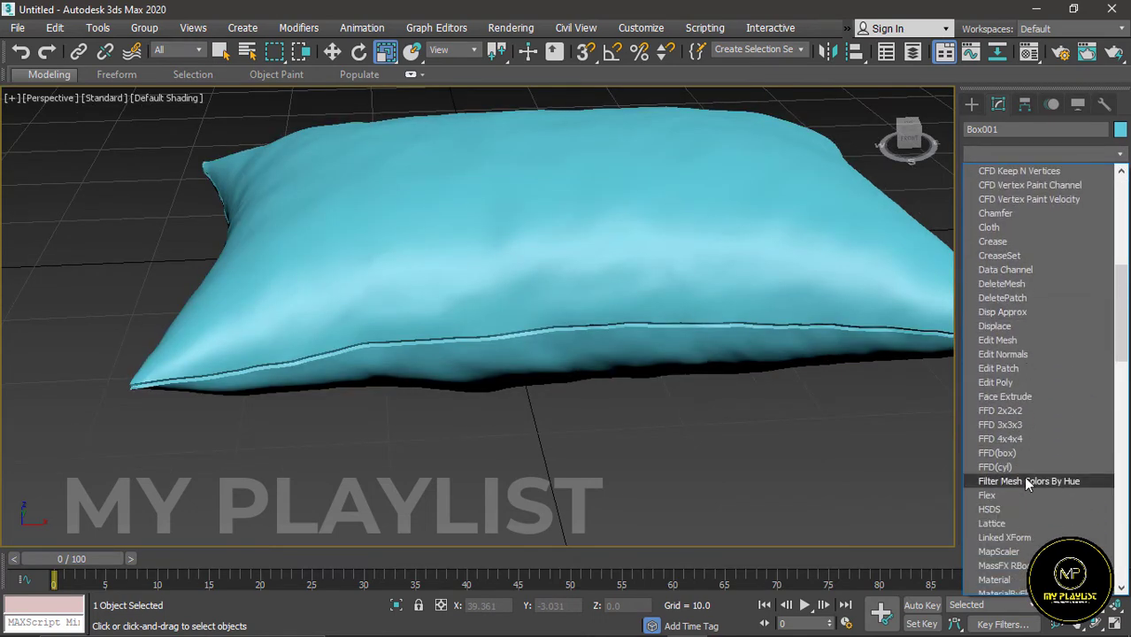
scroll(1014, 474, "down", 5)
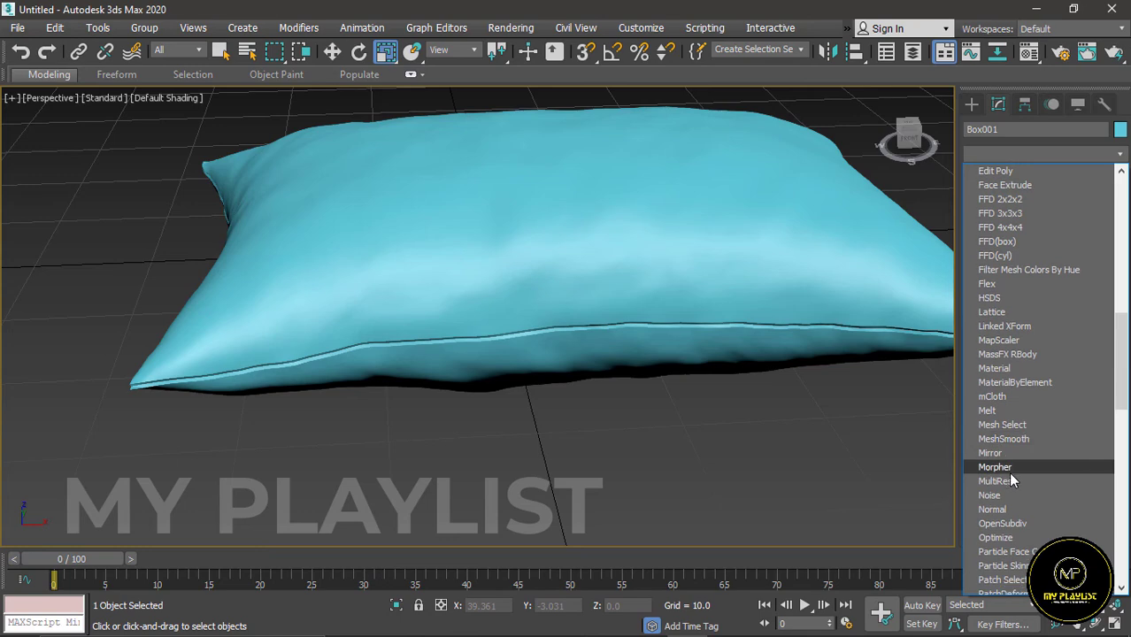
left_click(1004, 439)
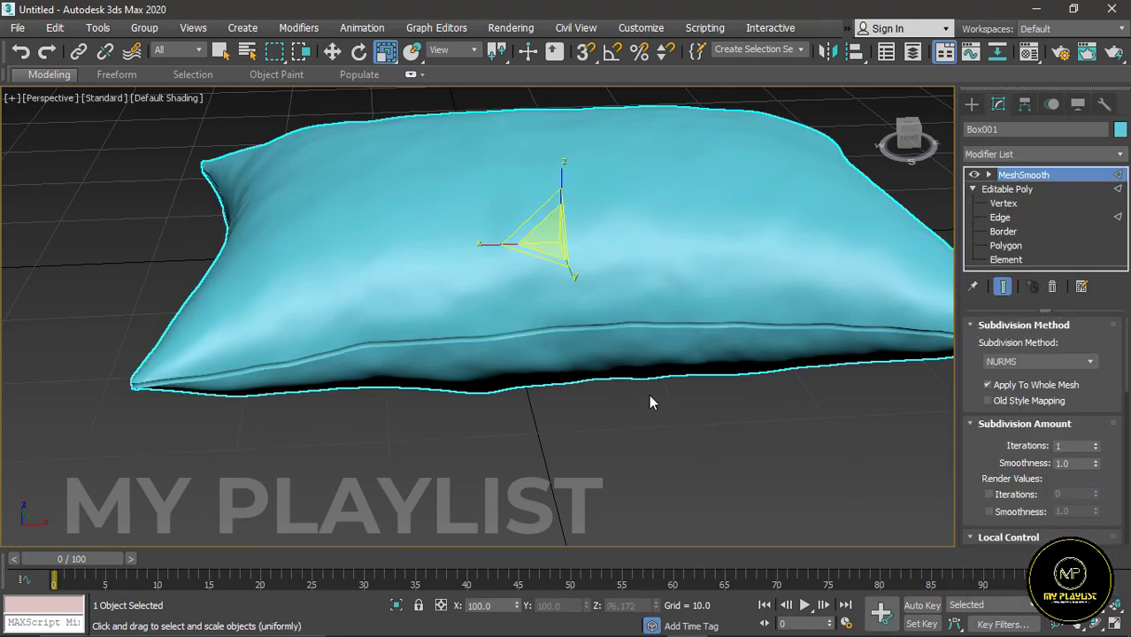
scroll(478, 381, "down", 3)
mouse_move(353, 362)
middle_mouse_down("alt")
mouse_move(637, 359)
mouse_move(553, 384)
mouse_move(404, 359)
mouse_move(525, 359)
middle_mouse_up("alt")
scroll(525, 359, "down", 1)
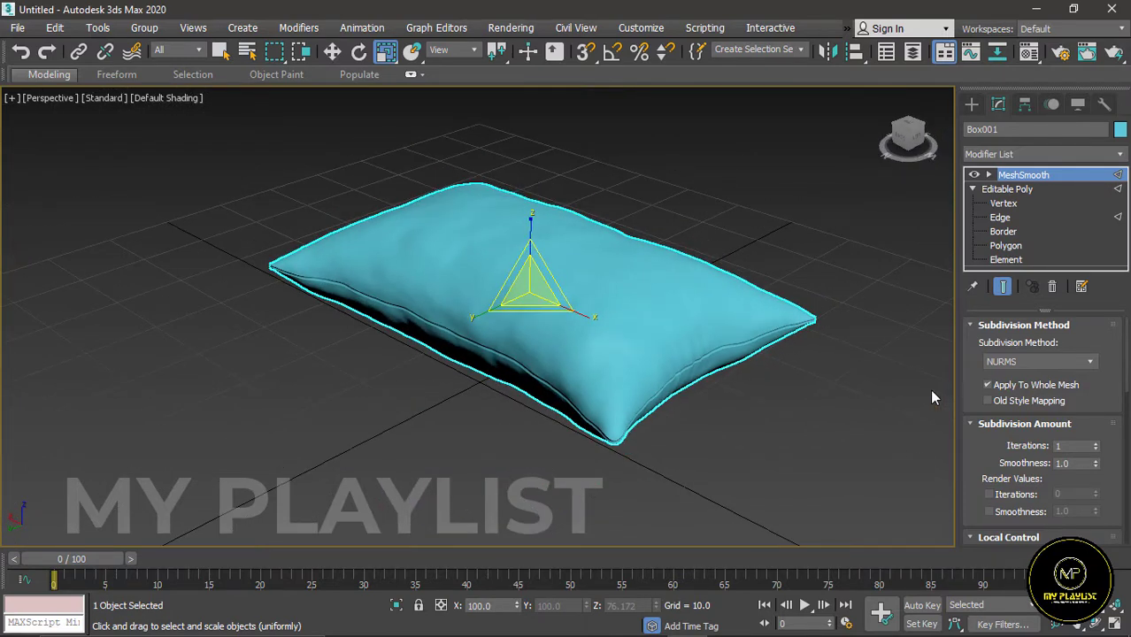
scroll(993, 432, "down", 3)
scroll(990, 456, "down", 3)
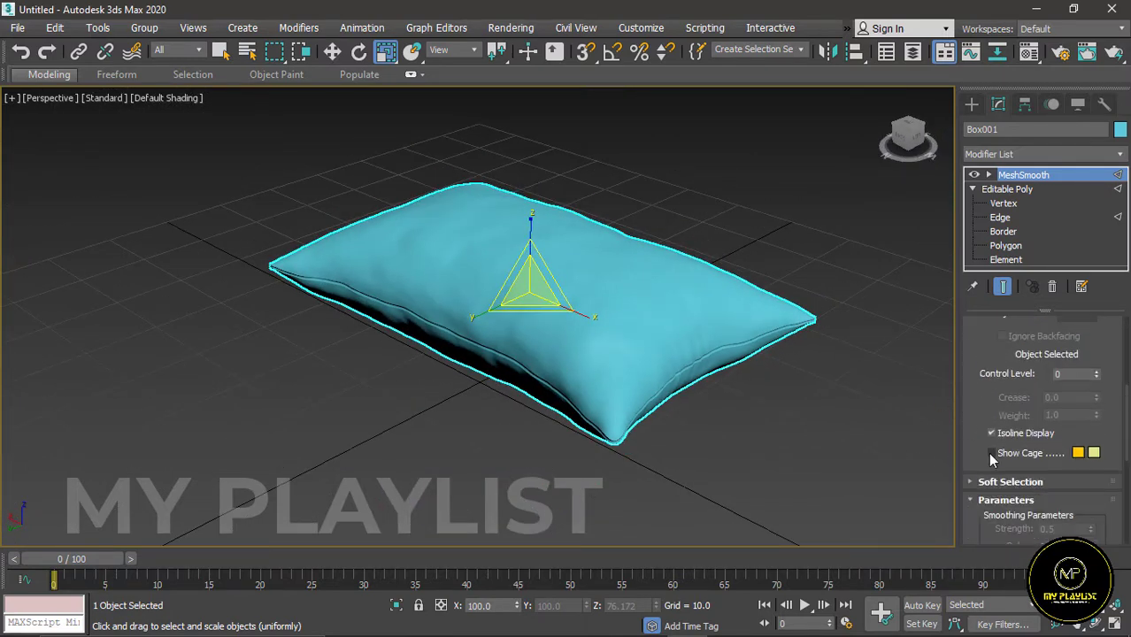
scroll(988, 449, "down", 1)
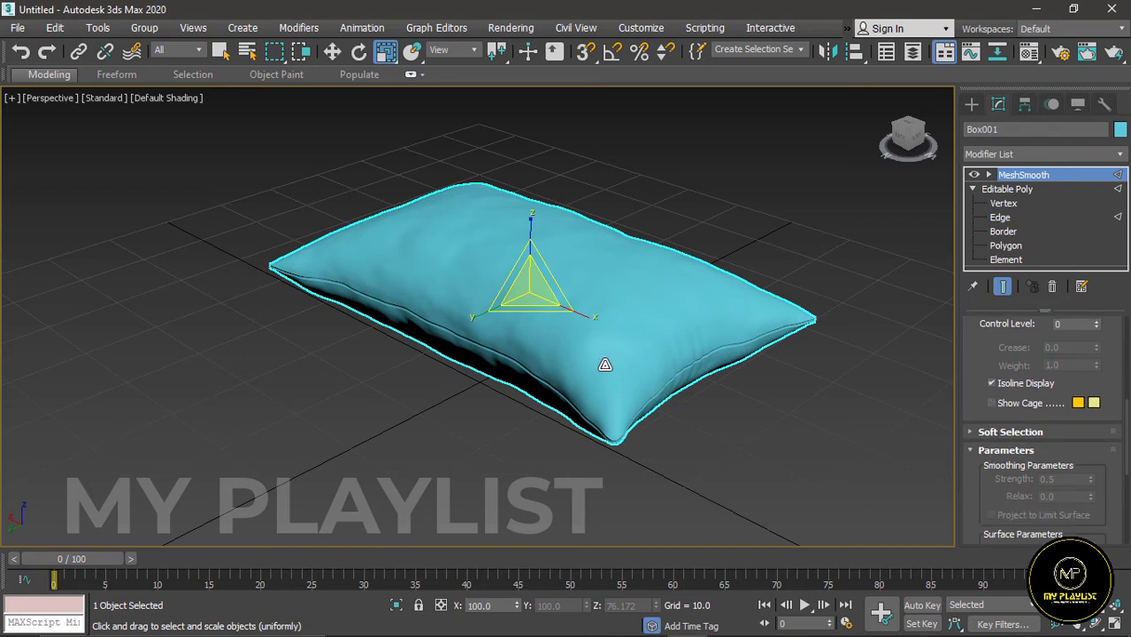
Convert the MeshSmoothed pillow to Editable Poly and orbit around to inspect it.
right_click(614, 305)
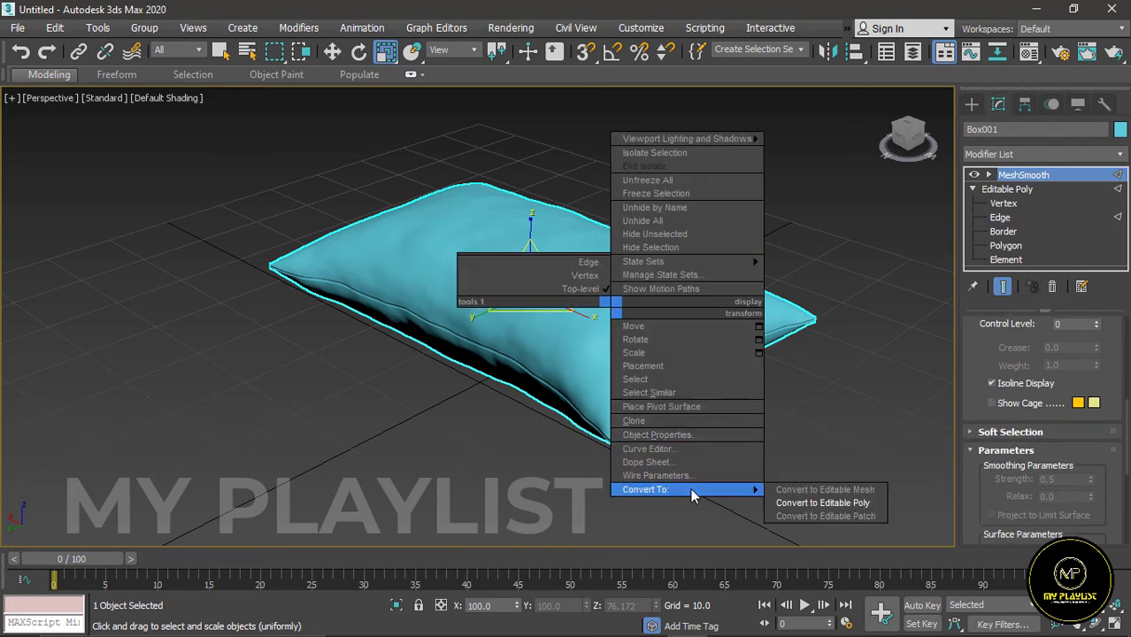
left_click(832, 500)
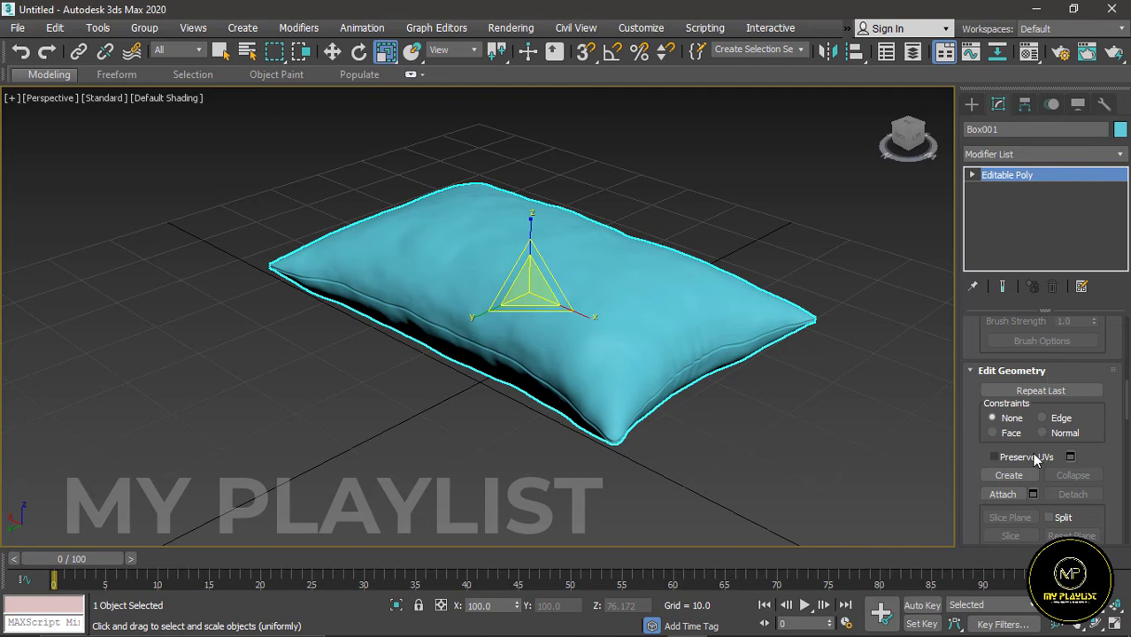
scroll(1031, 450, "up", 2)
scroll(1031, 447, "up", 1)
scroll(1009, 438, "up", 2)
scroll(985, 429, "up", 2)
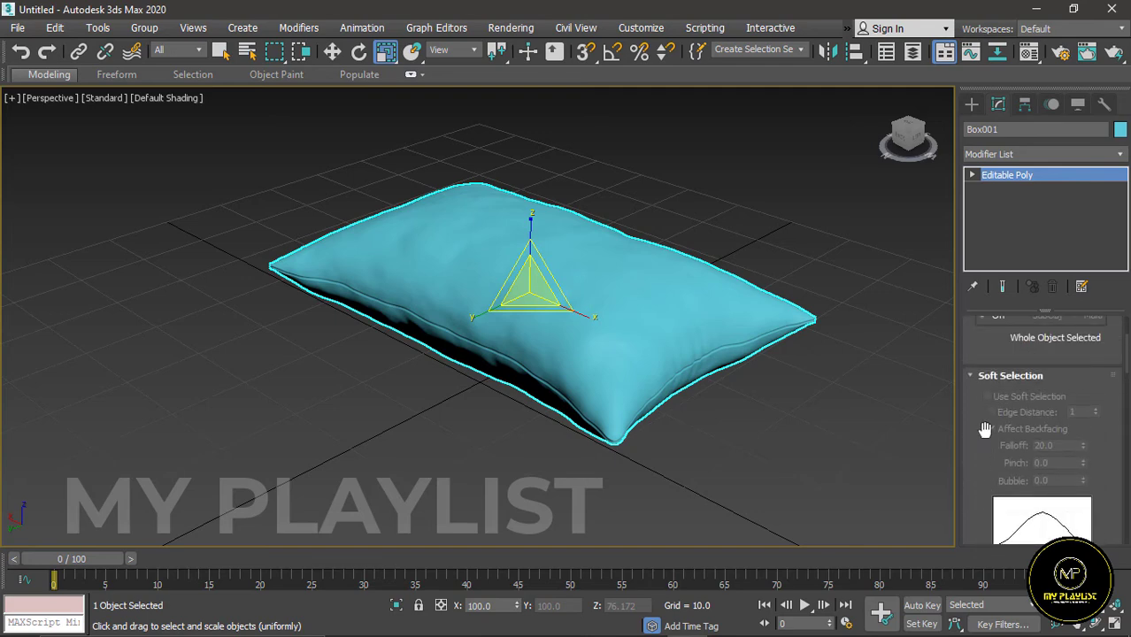
middle_click_drag(582, 335, 565, 346, "alt")
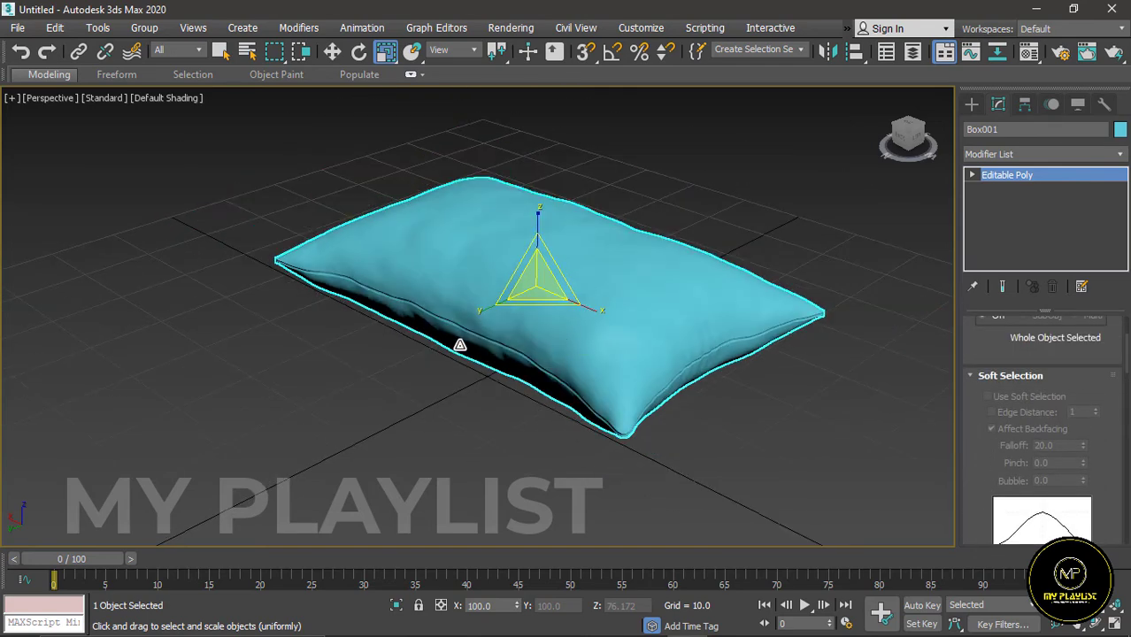
middle_click_drag(461, 345, 543, 358, "alt")
mouse_move(354, 333)
middle_mouse_down("alt")
mouse_move(424, 344)
mouse_move(392, 344)
middle_mouse_up("alt")
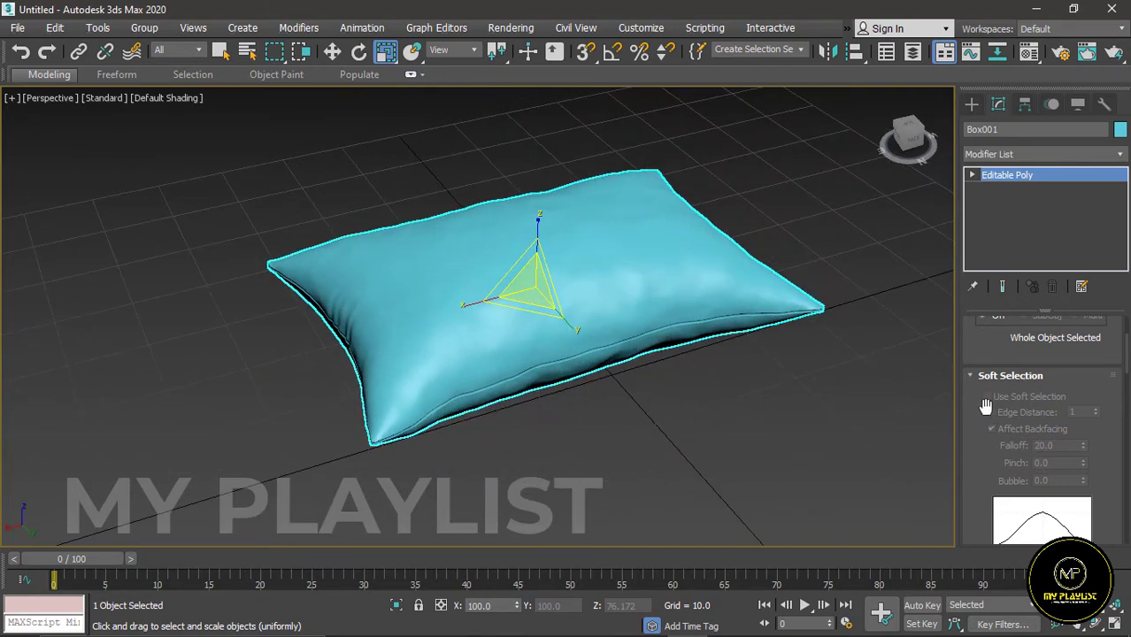
scroll(1005, 399, "up", 1)
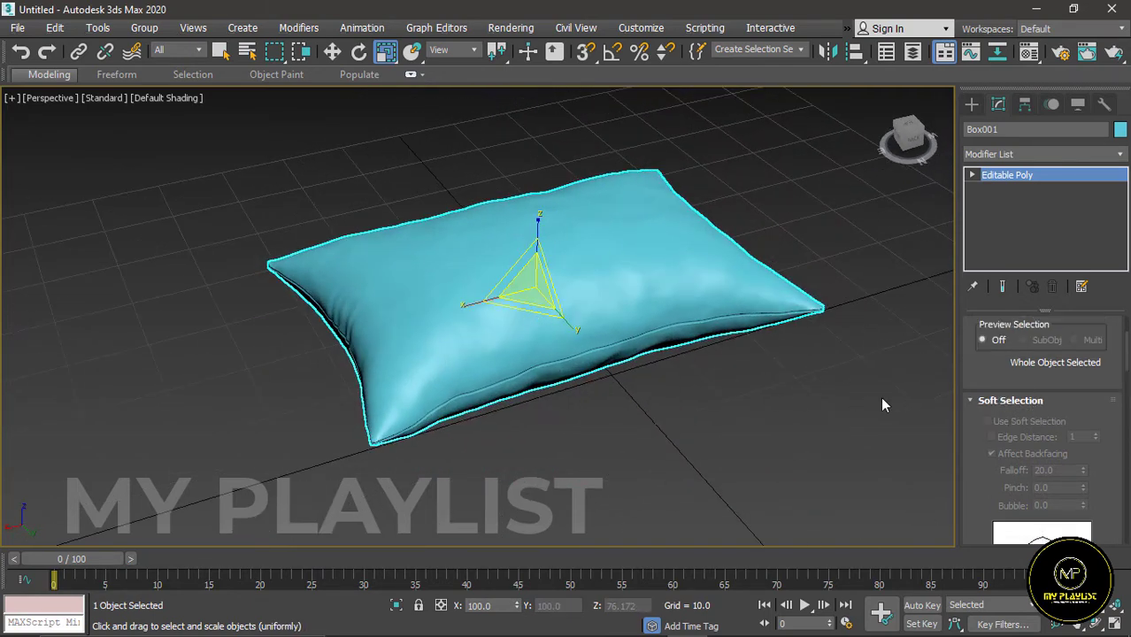
left_click_drag(1019, 405, 1026, 428)
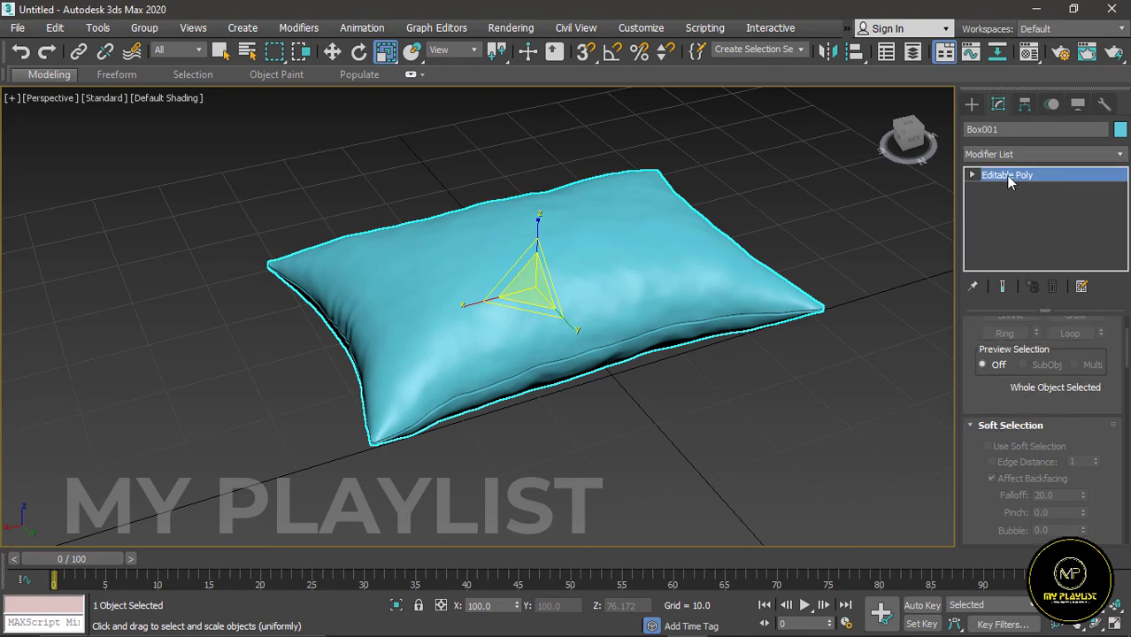
Turn on soft selection for the pillow's vertices with Falloff 11.6, starting at the front-left corner.
key("1")
left_click(989, 447)
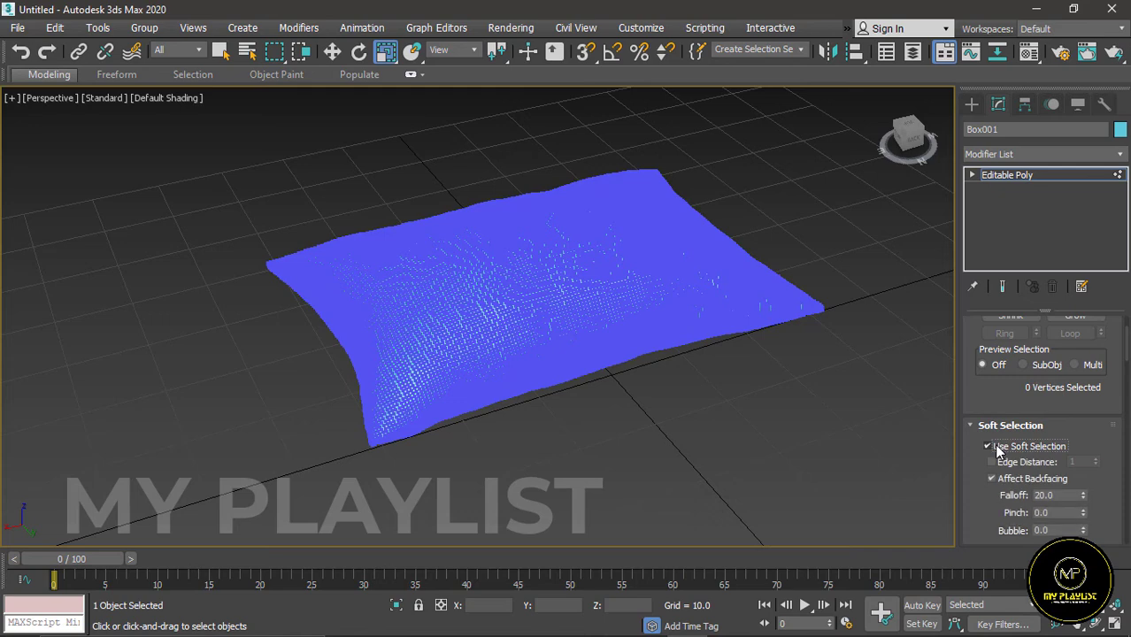
left_click(396, 408)
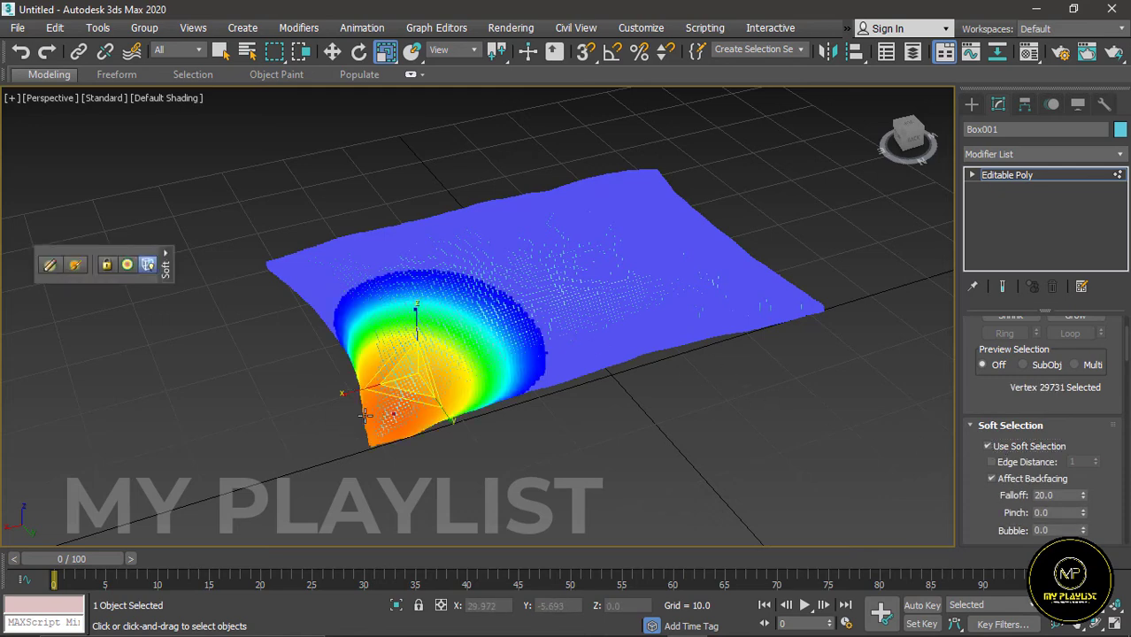
scroll(364, 416, "up", 2)
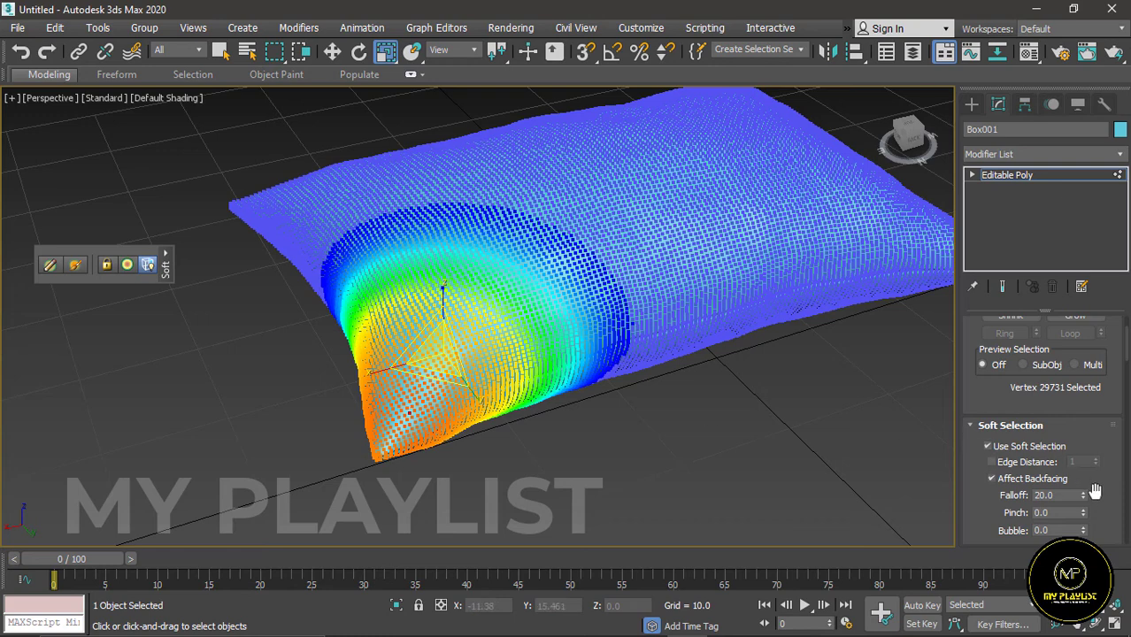
left_click_drag(1082, 498, 1086, 534)
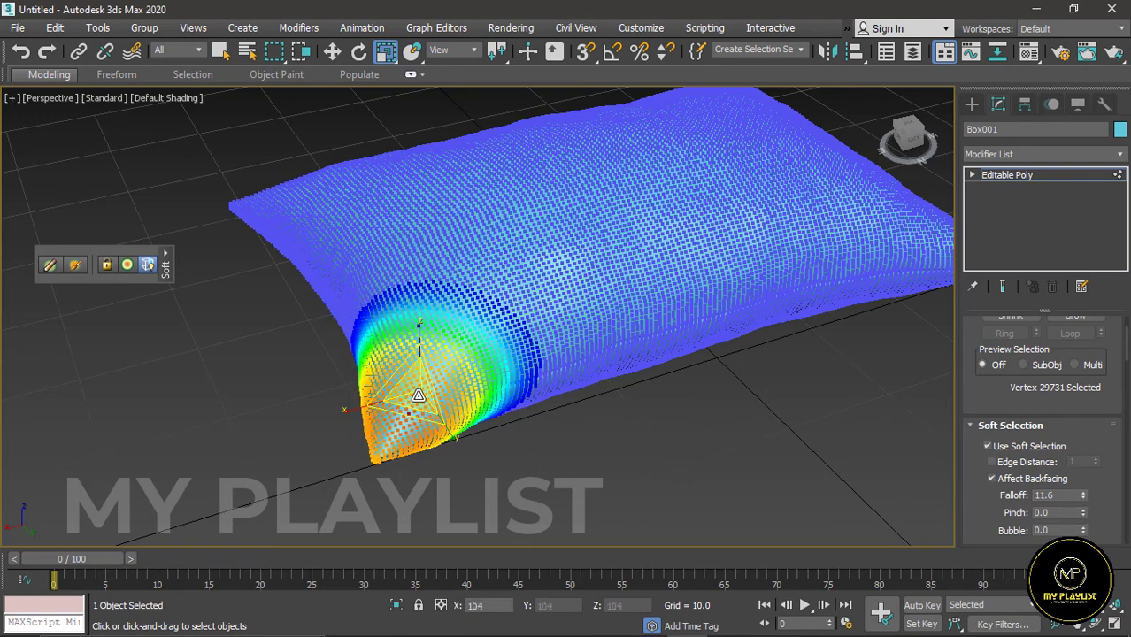
mouse_move(419, 393)
left_mouse_down()
mouse_move(415, 343)
mouse_move(411, 402)
mouse_move(458, 333)
left_mouse_up()
Move soft-selected vertices at the pillow's centre and upper-right area down in Z to dent them.
left_click(332, 52)
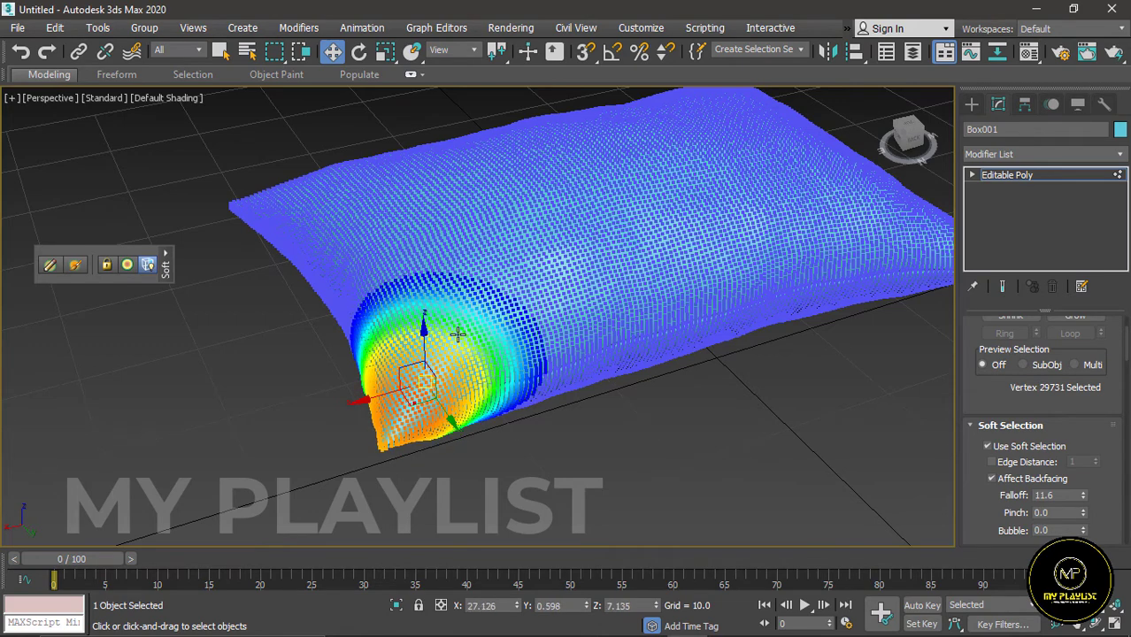
left_click(593, 234)
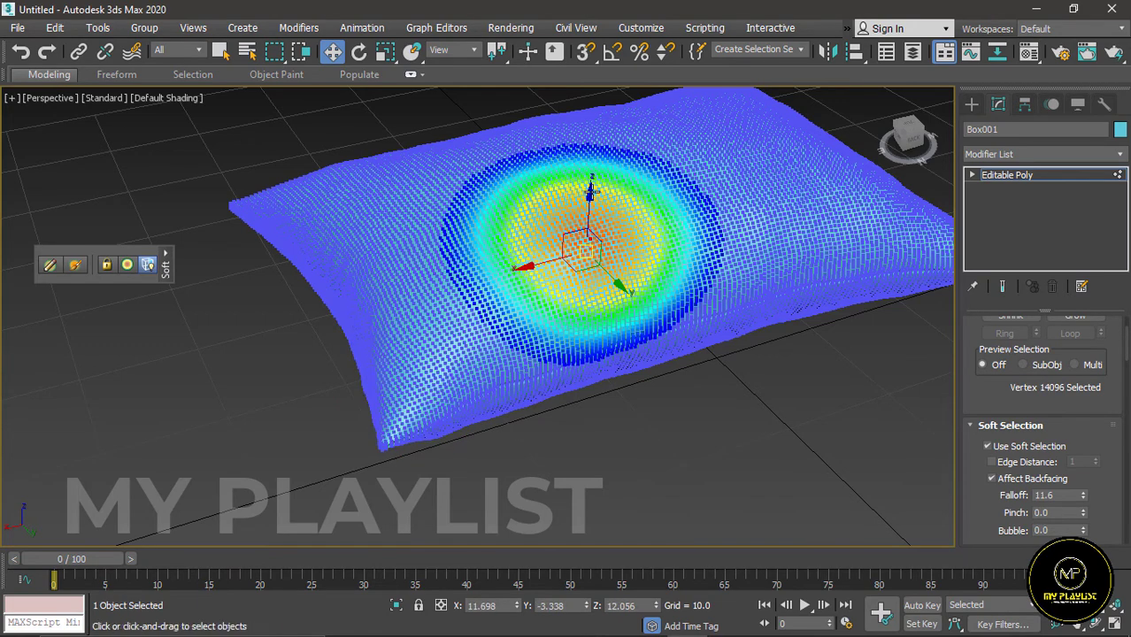
left_click_drag(590, 192, 591, 216)
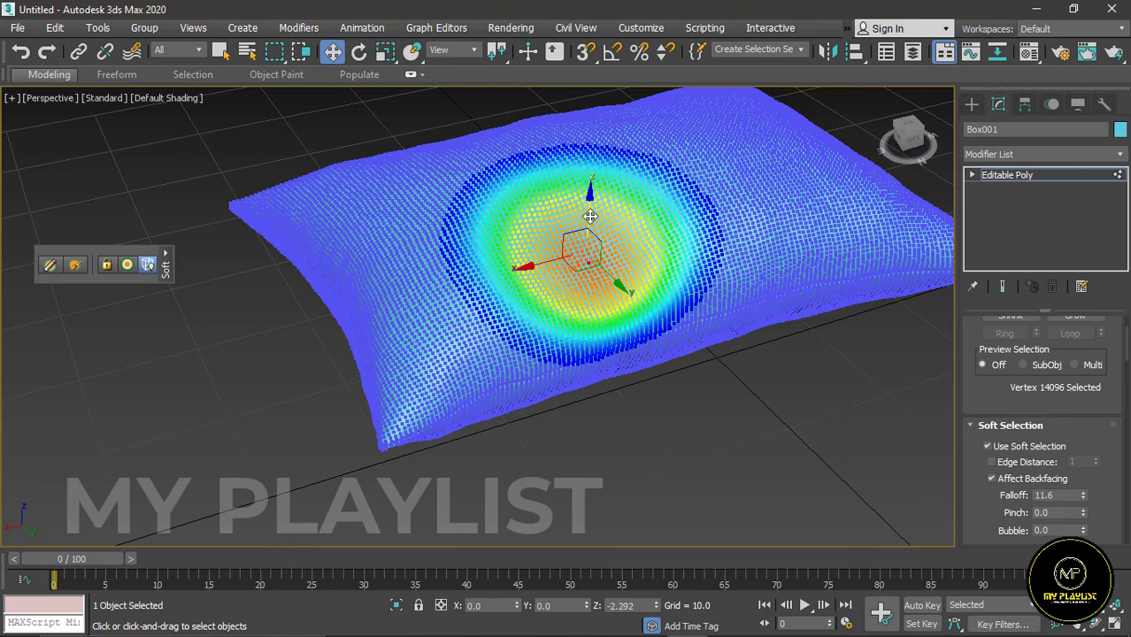
left_click(725, 143)
left_click_drag(731, 101, 728, 134)
left_click(195, 314)
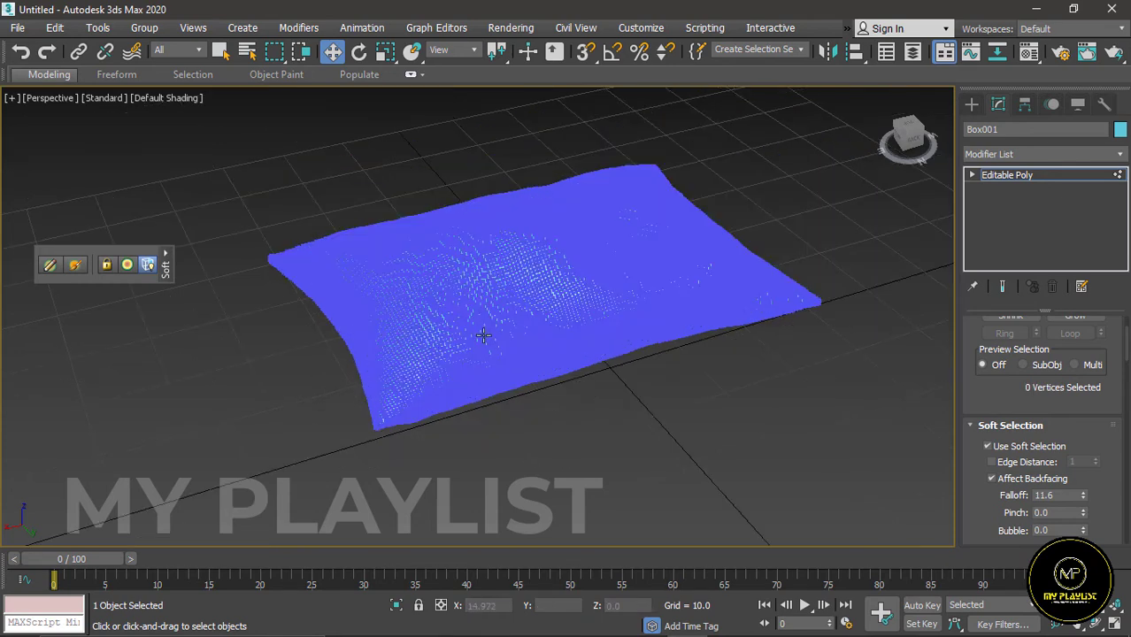
Exit vertex editing, deselect the pillow and orbit around the finished dented cushion.
left_click(1004, 179)
left_click(779, 222)
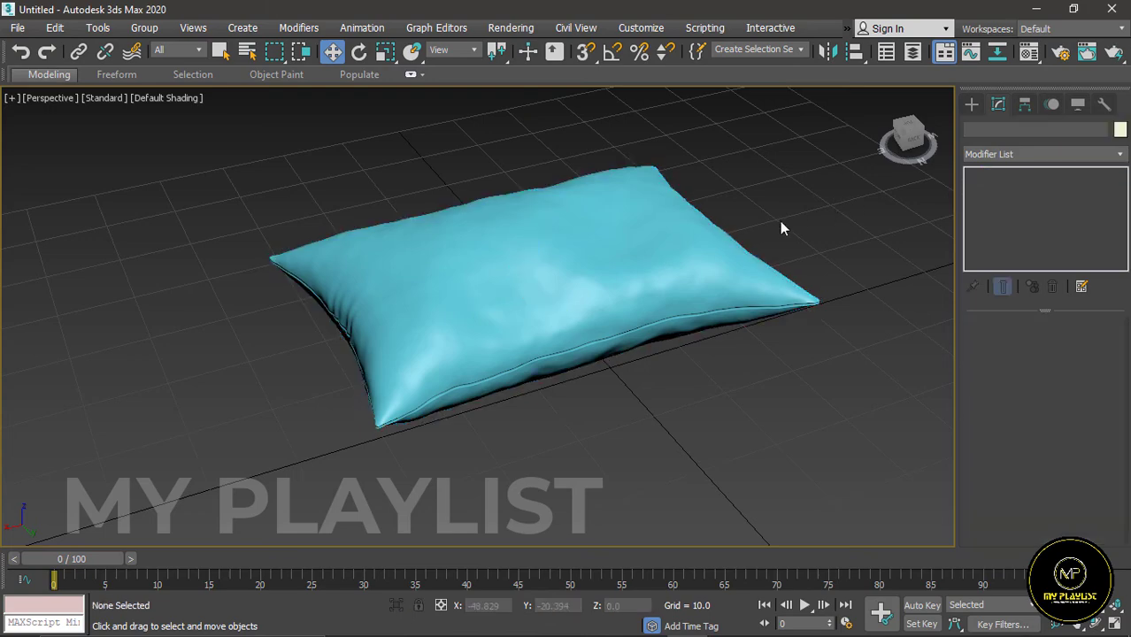
mouse_move(437, 309)
middle_mouse_down("alt")
mouse_move(548, 300)
mouse_move(586, 397)
mouse_move(492, 376)
mouse_move(368, 316)
mouse_move(346, 324)
mouse_move(462, 309)
mouse_move(729, 356)
mouse_move(832, 303)
middle_mouse_up("alt")
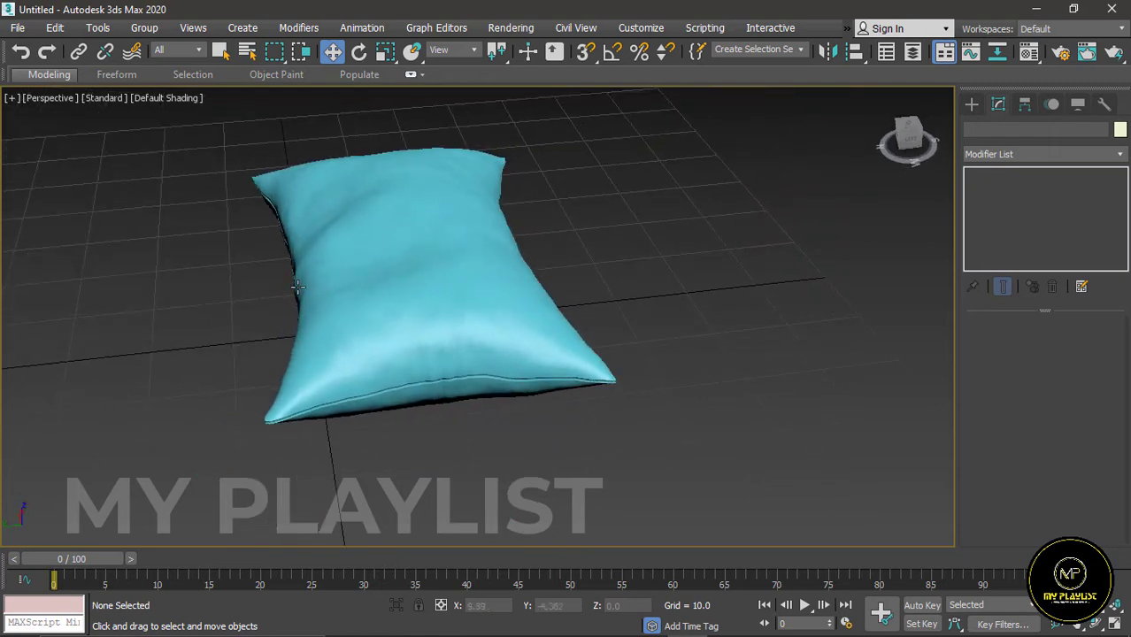
mouse_move(297, 286)
middle_mouse_down("alt")
mouse_move(457, 285)
mouse_move(298, 331)
mouse_move(454, 330)
middle_mouse_up("alt")
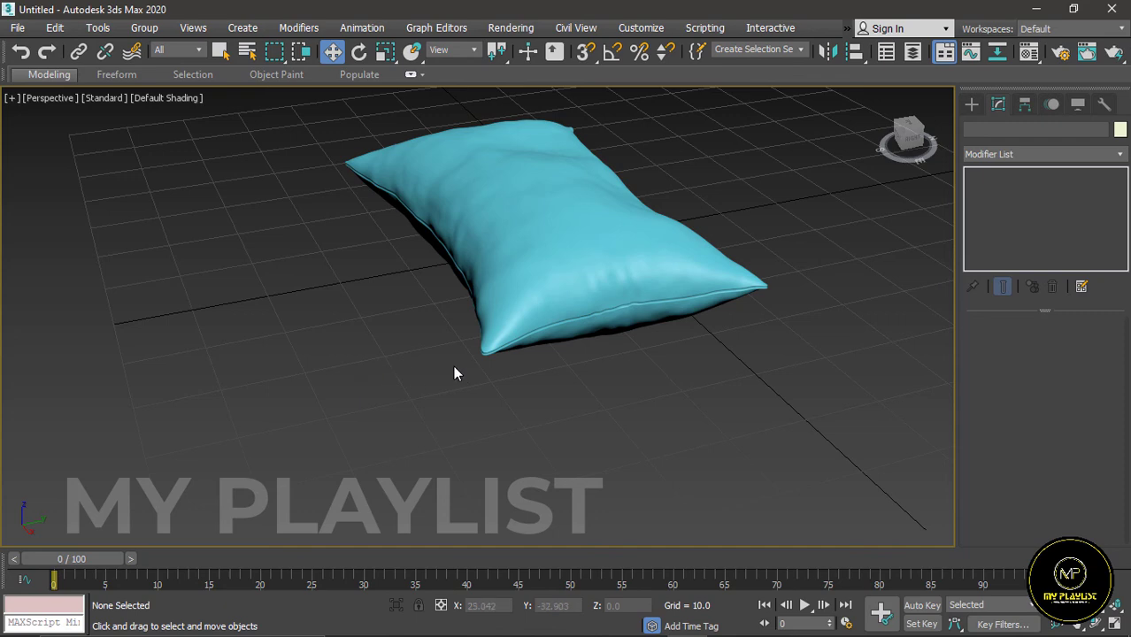
mouse_move(453, 373)
middle_mouse_down("alt")
mouse_move(590, 346)
mouse_move(457, 364)
mouse_move(431, 338)
middle_mouse_up("alt")
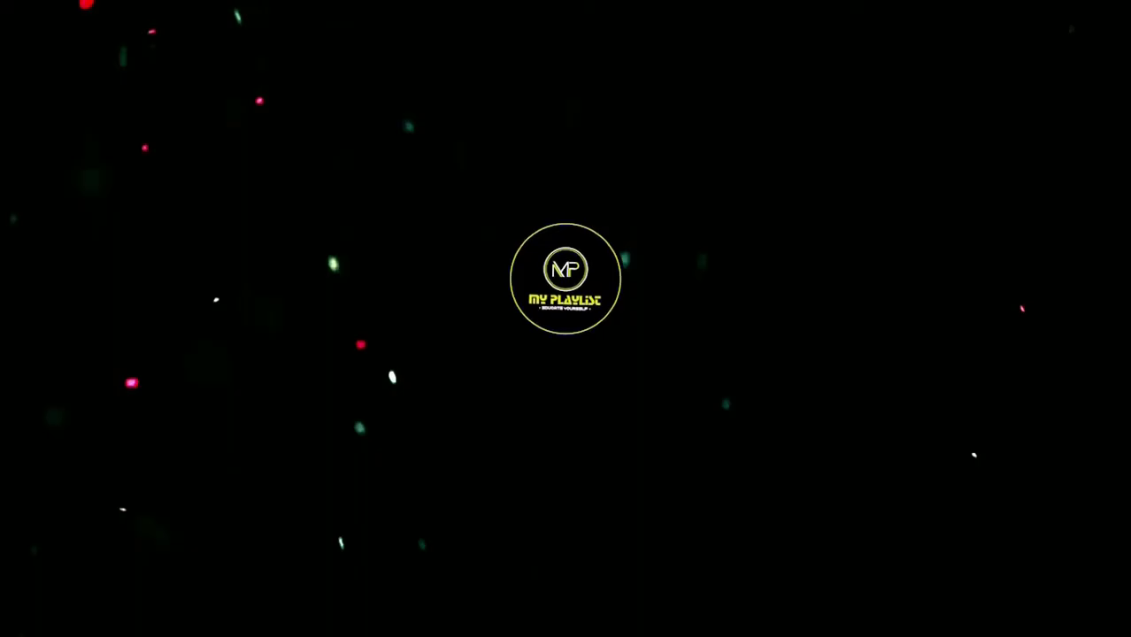